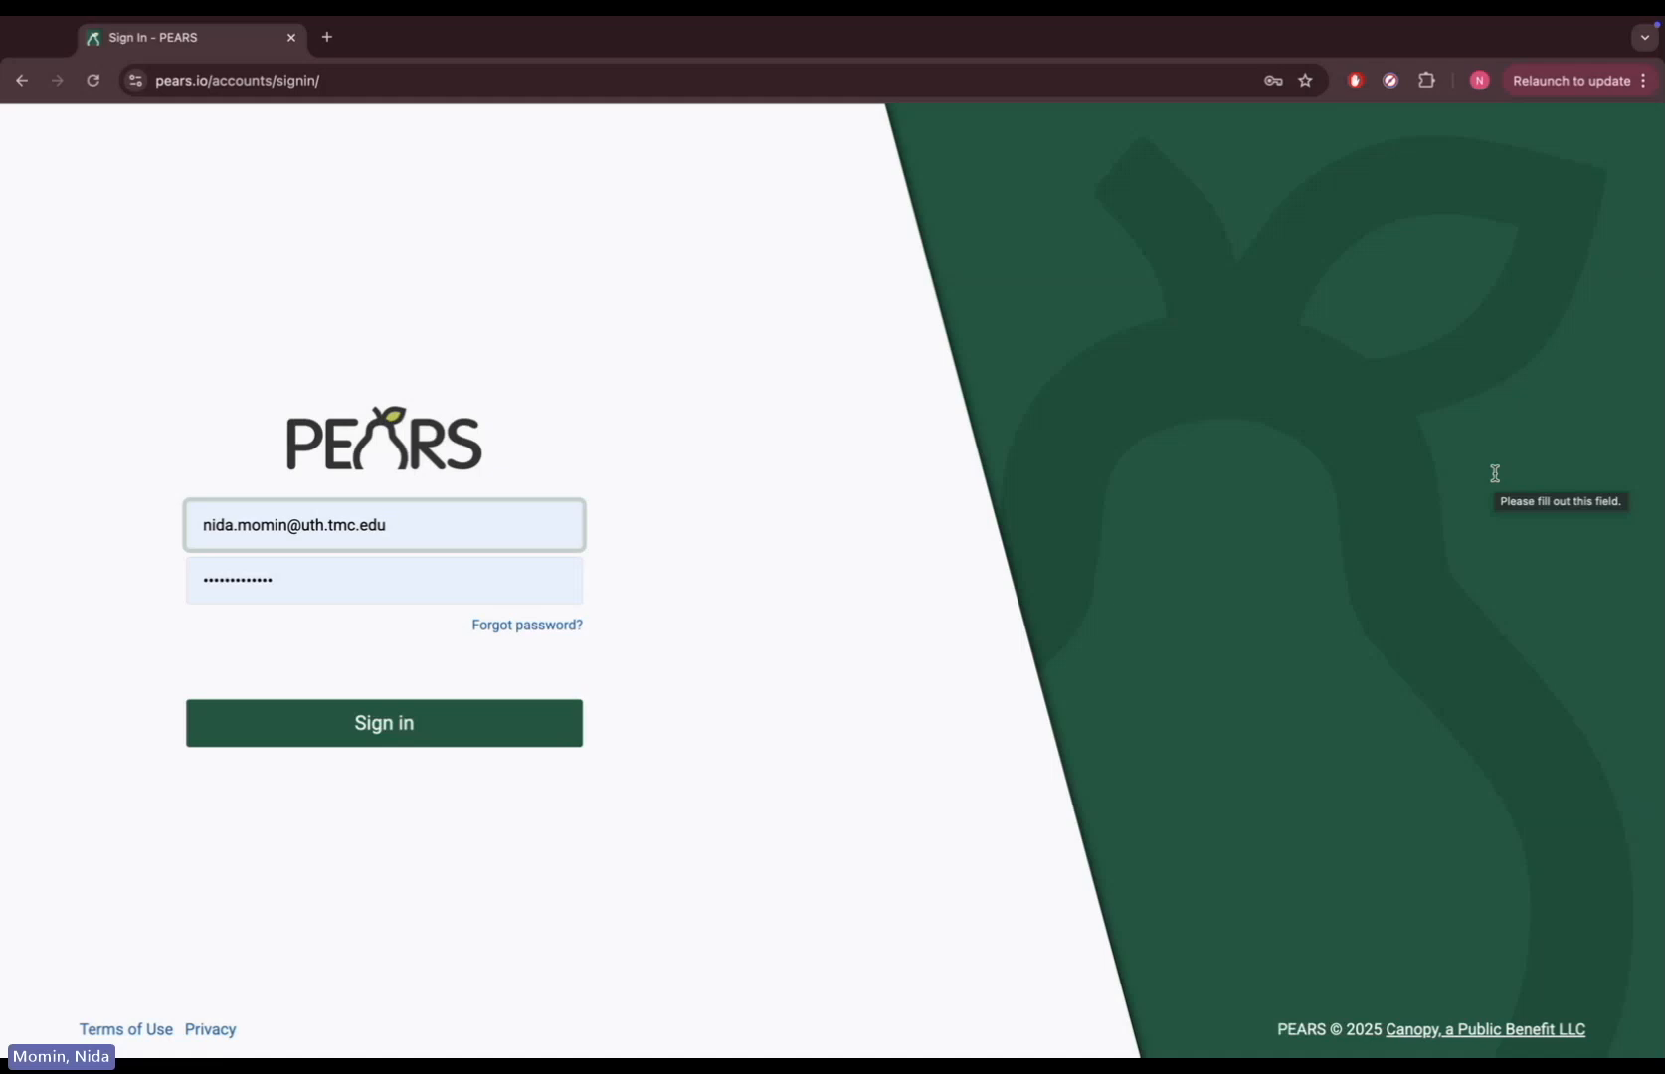
Sign in to PEARS and pick UTHealth Austin from the organization list
click(444, 744)
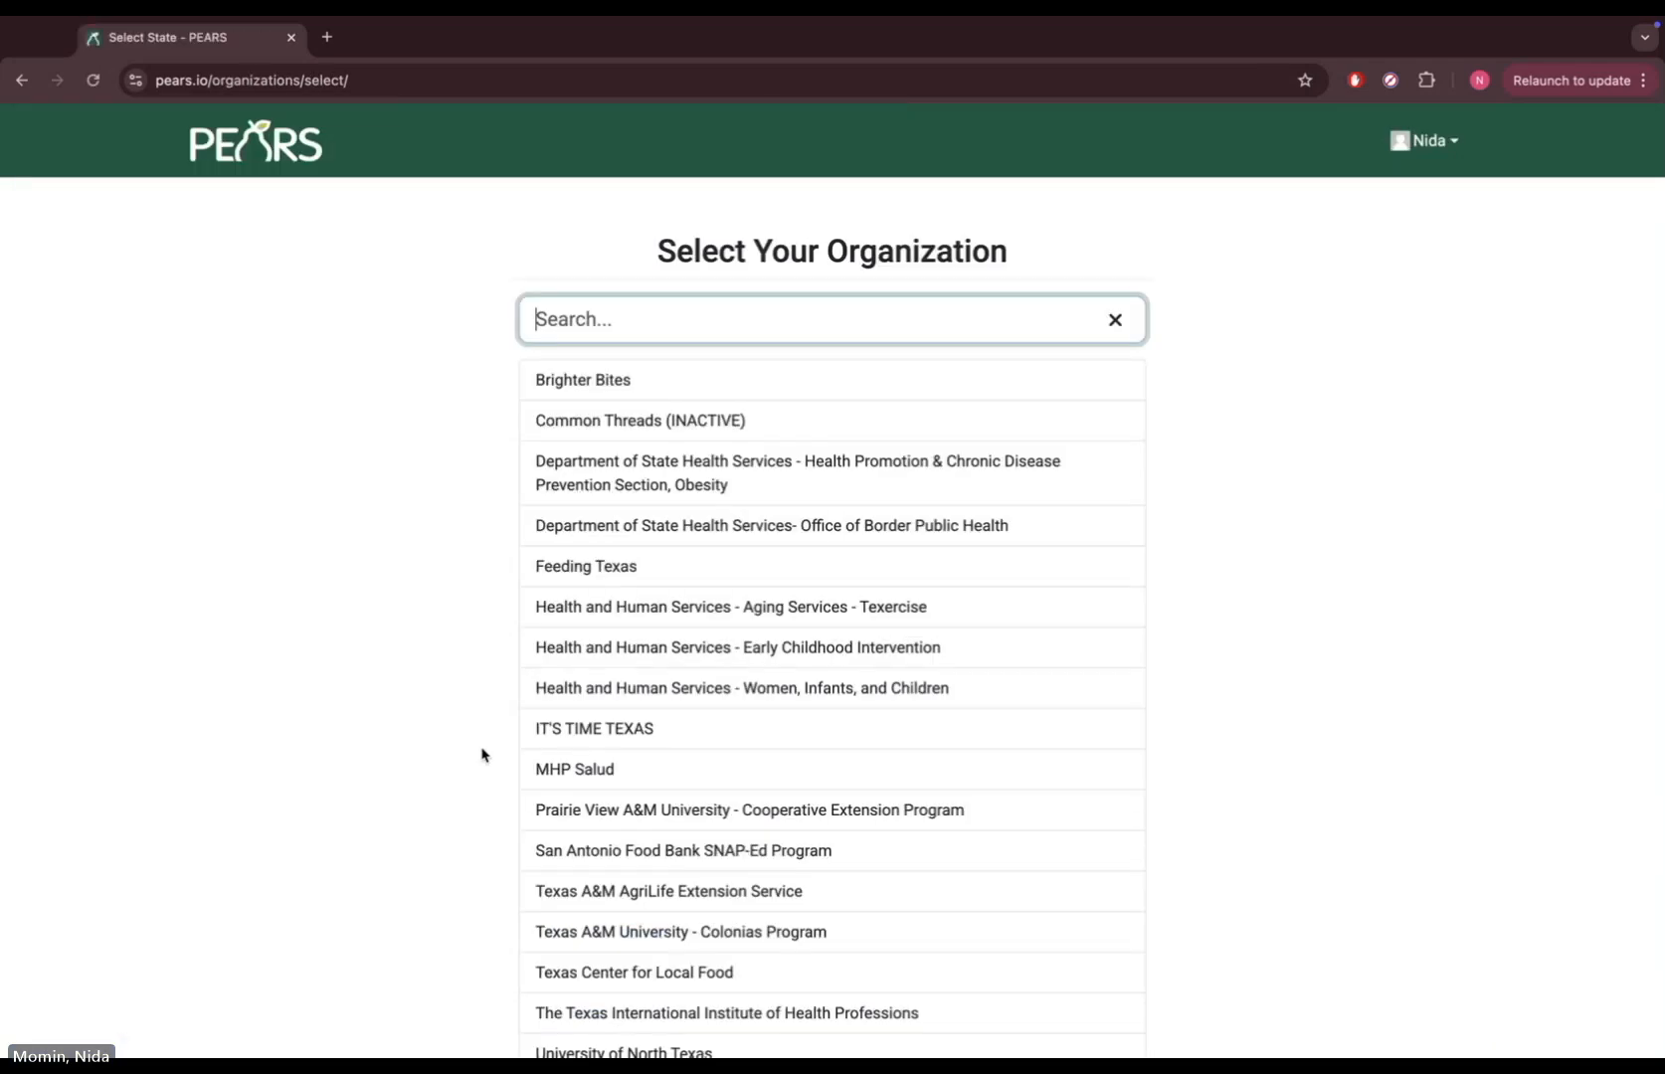
scroll(569, 788, down, 3)
click(601, 883)
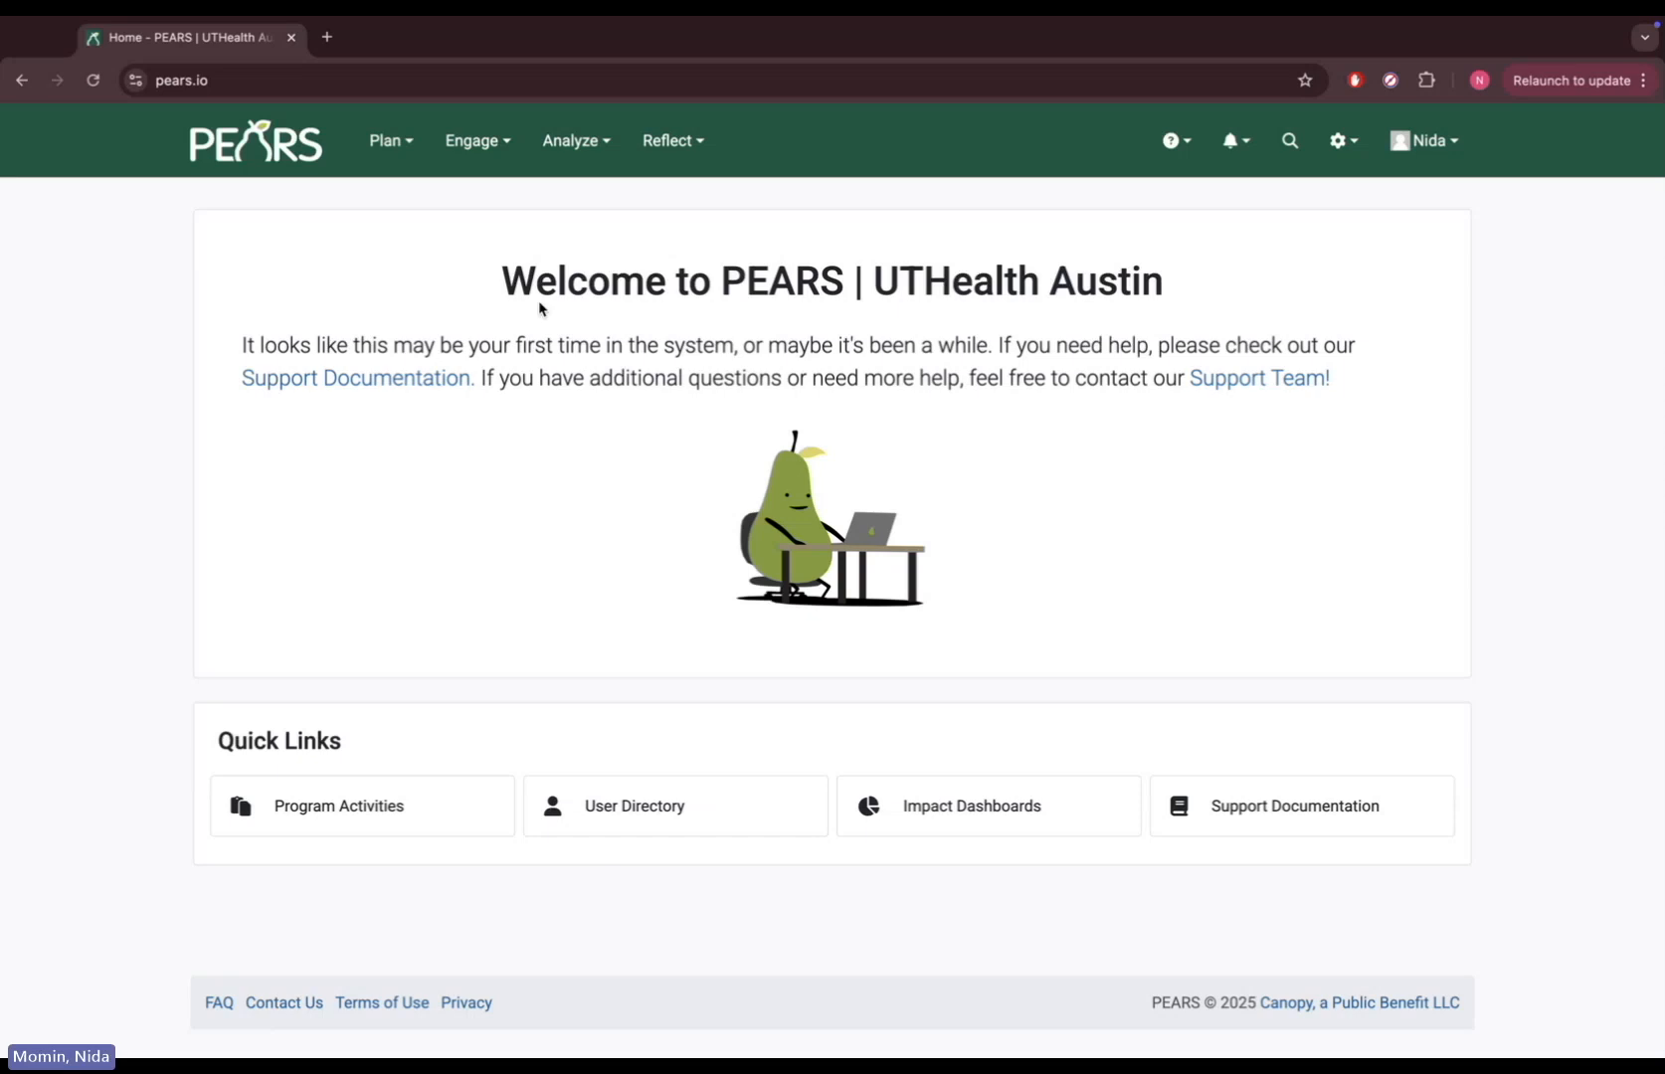
click(495, 143)
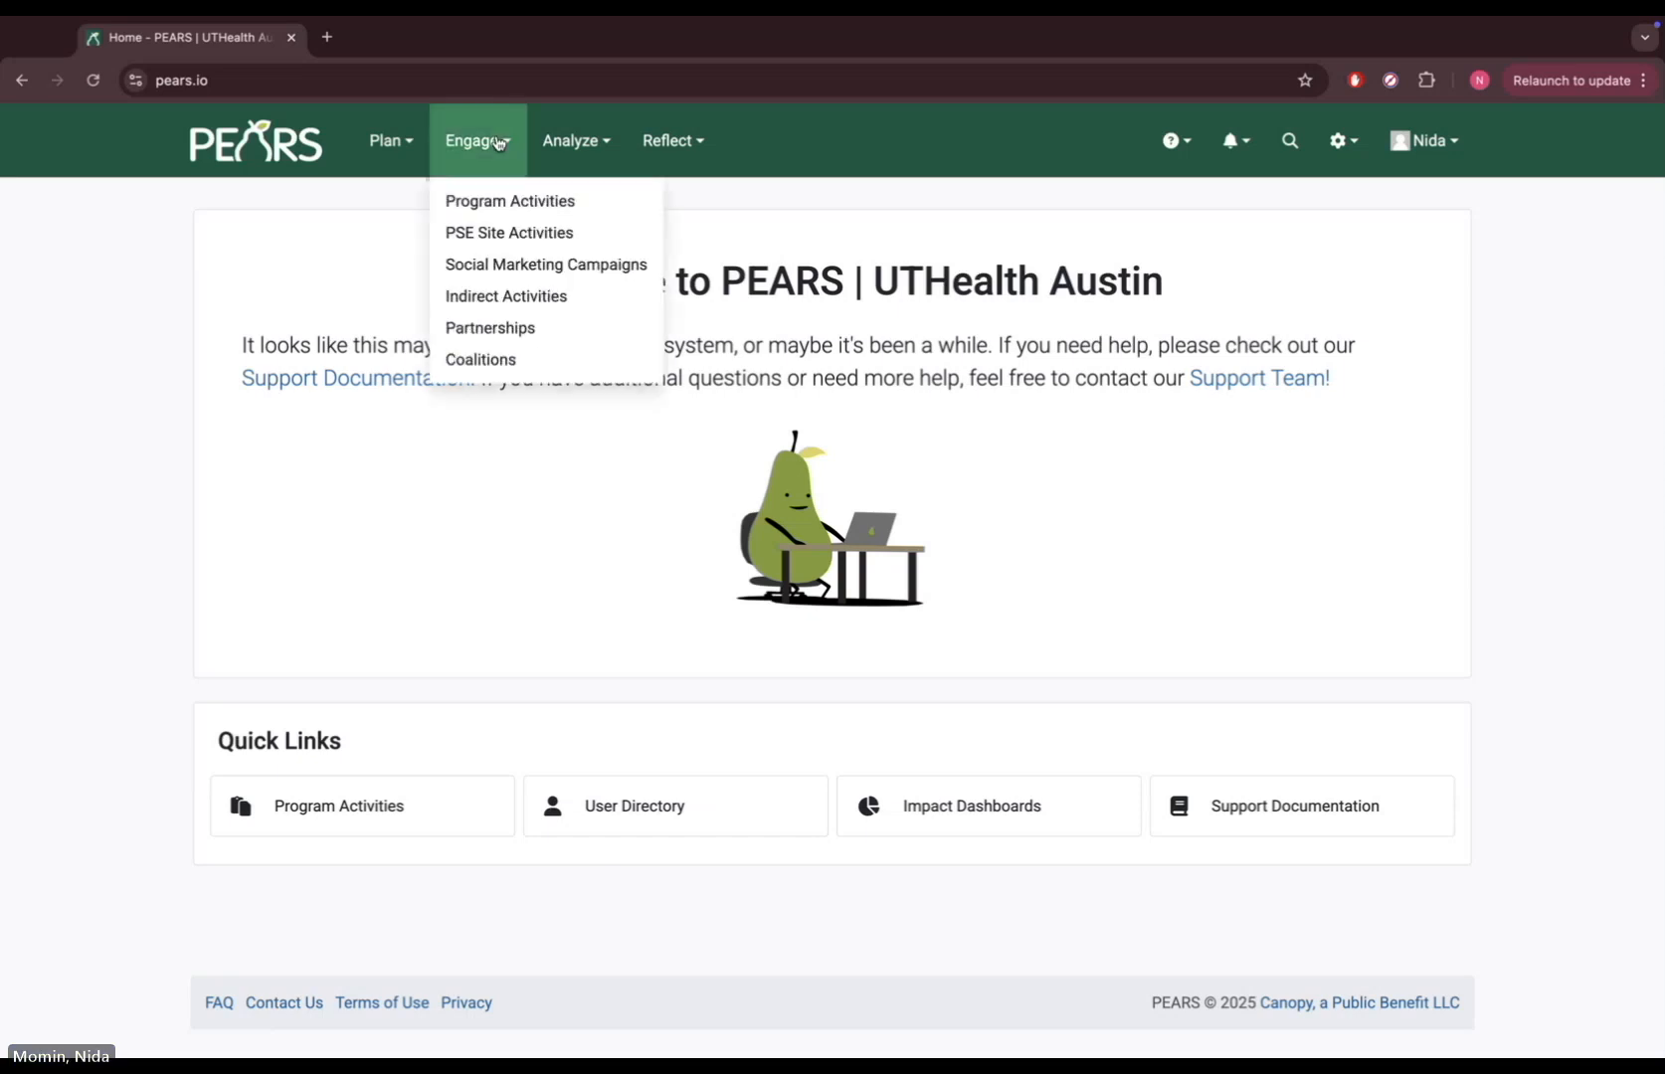
In Program Activities, drop the 2025 year and creator filters, search 489881, and open TEST UTRGV
click(509, 203)
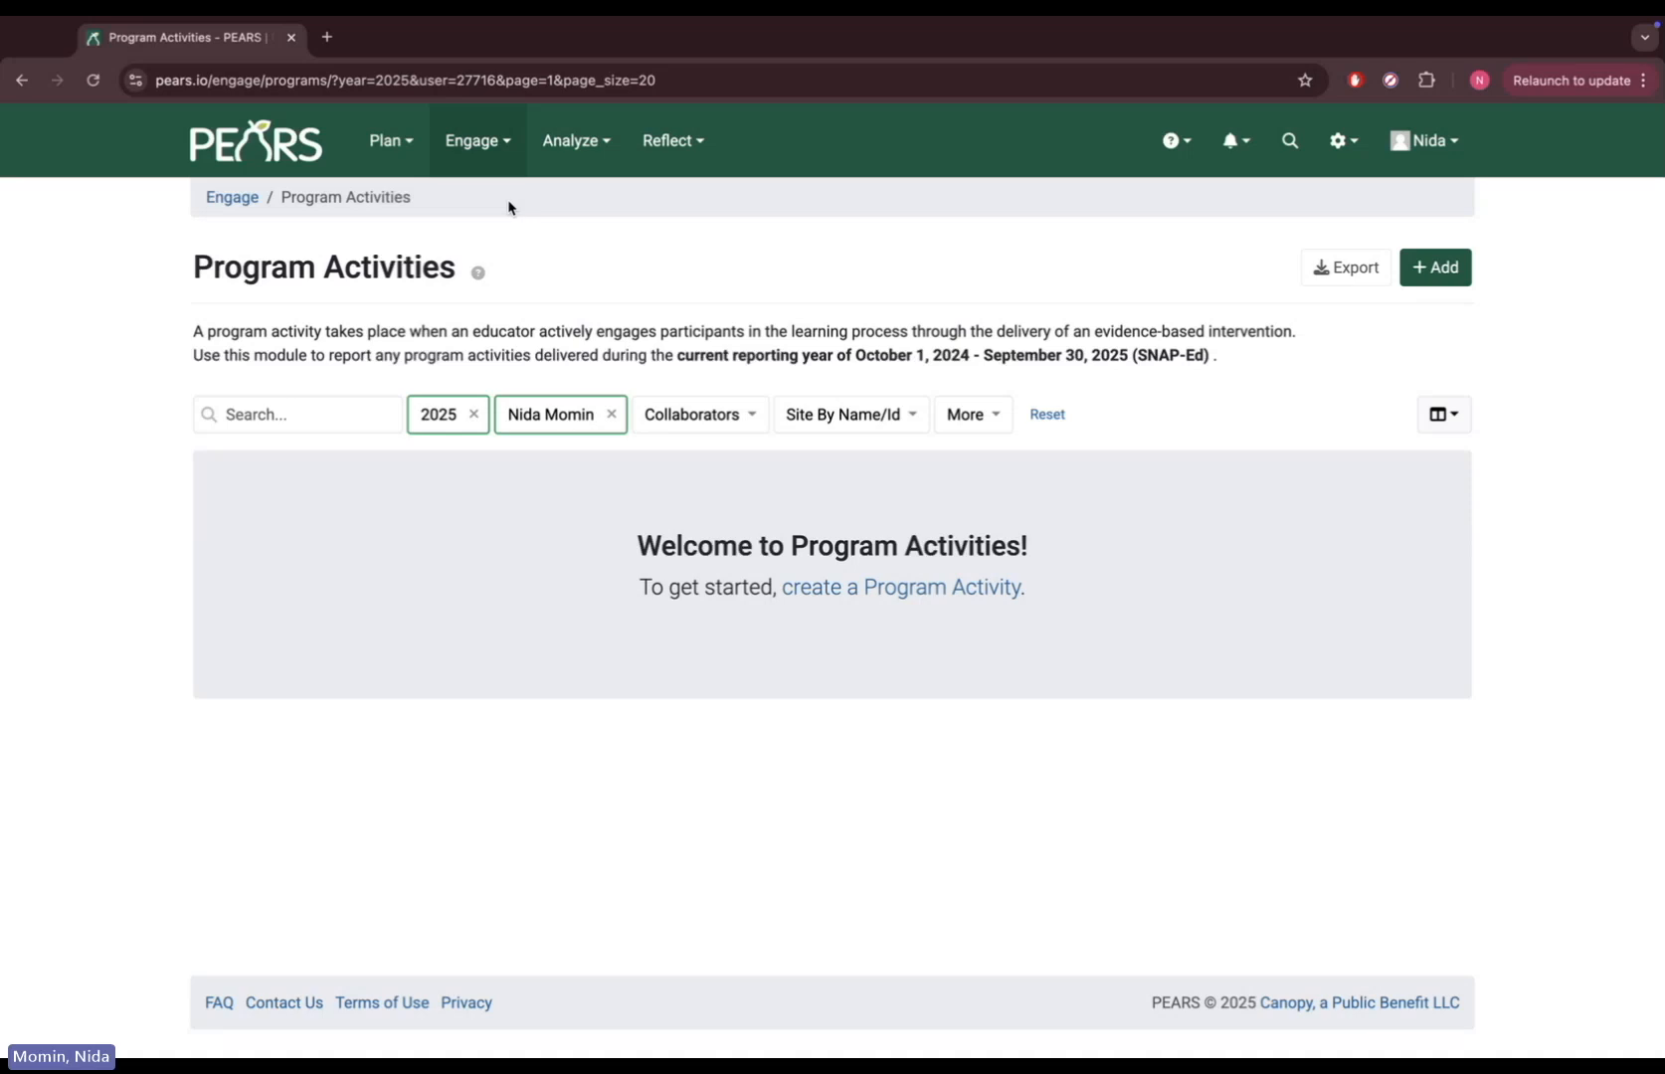
click(474, 414)
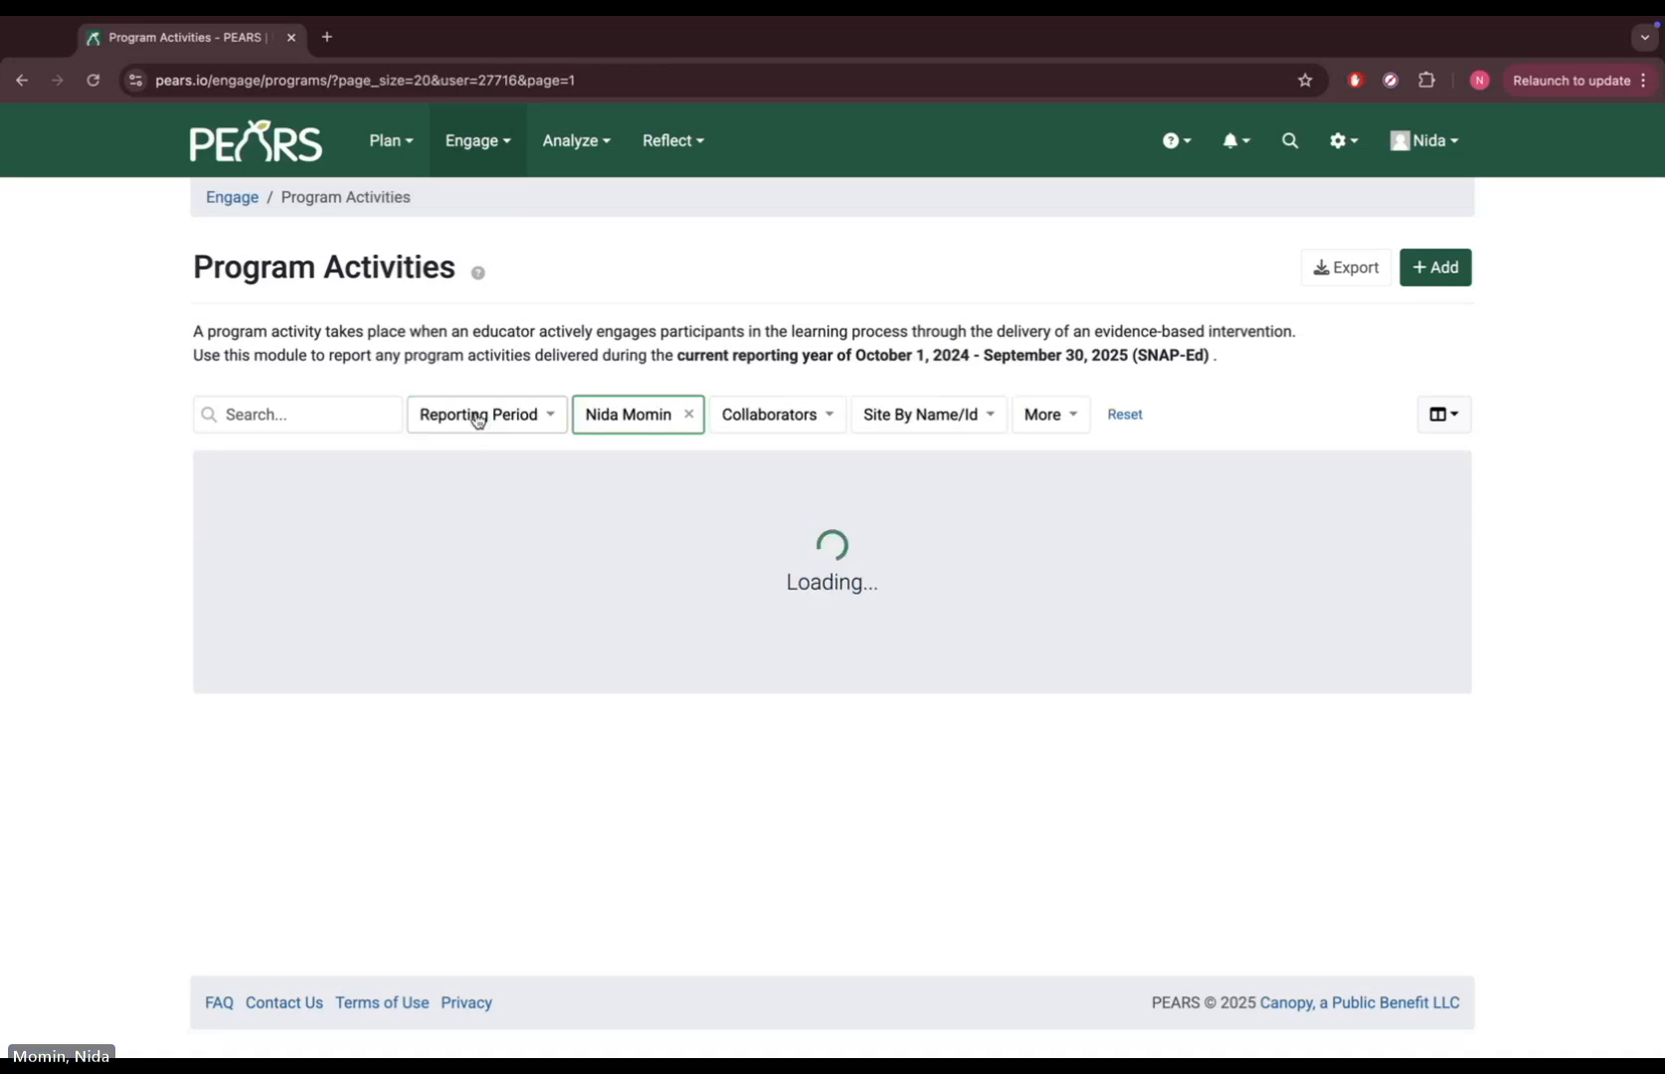
click(685, 412)
click(319, 413)
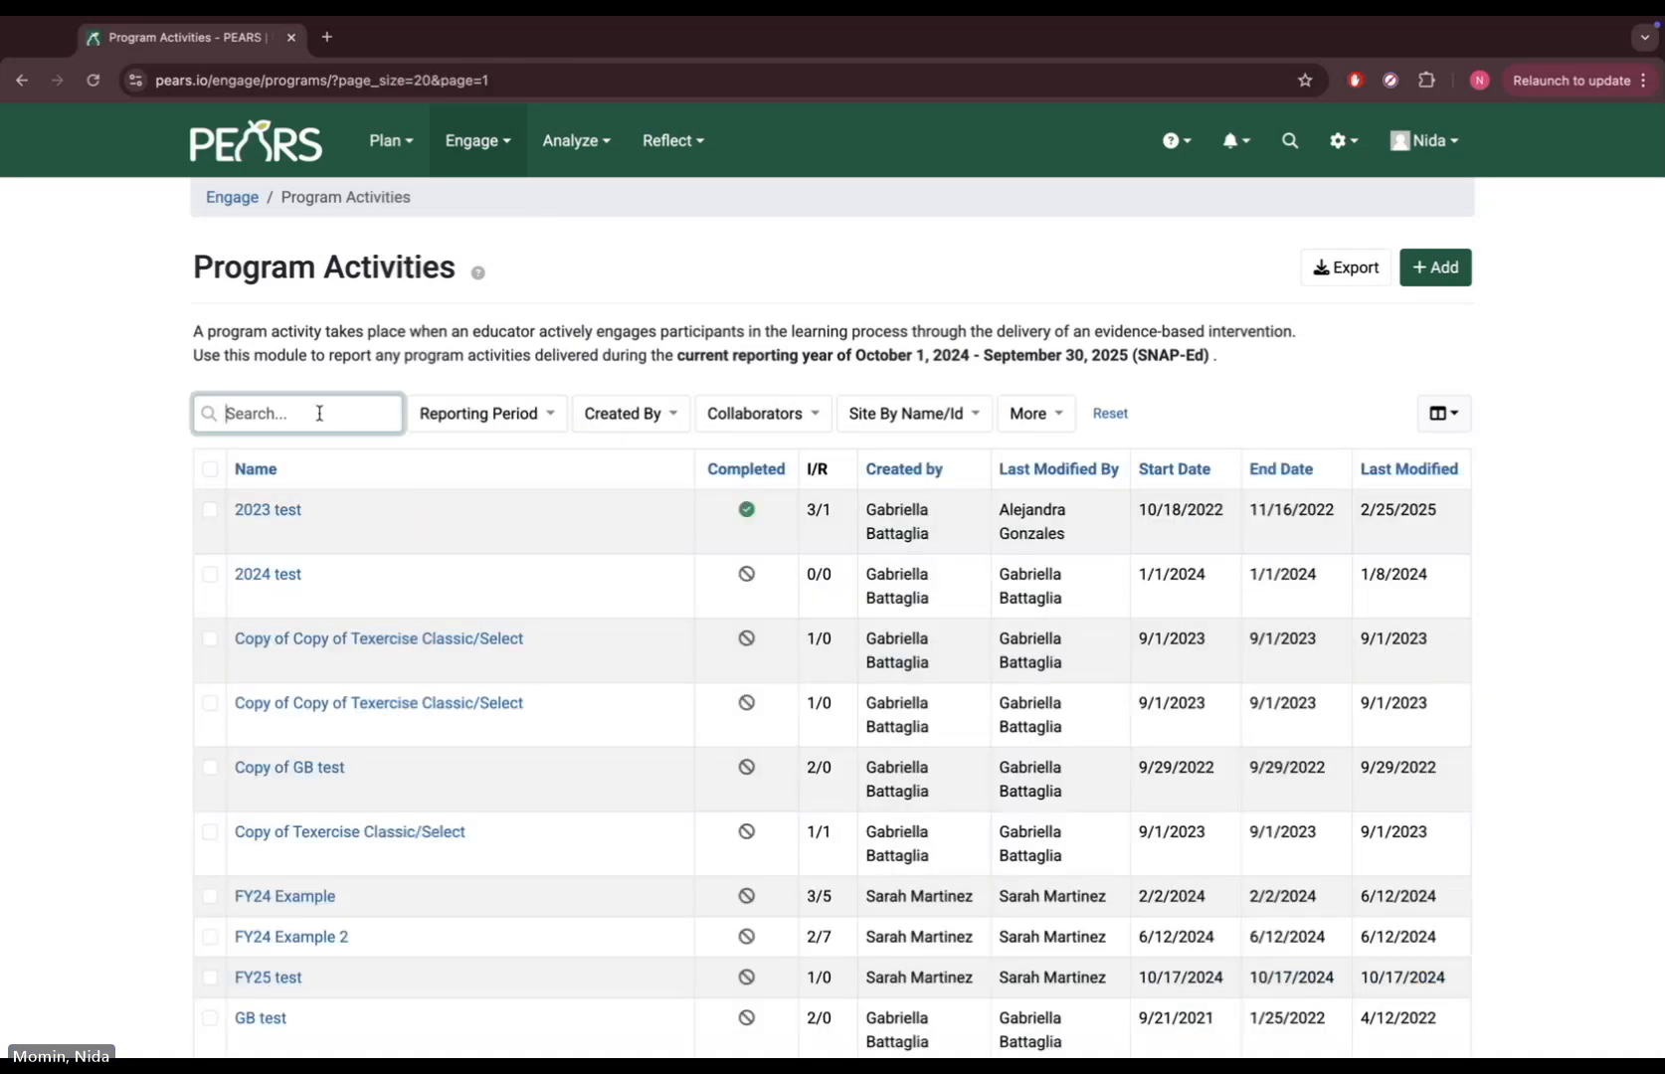
text(489881)
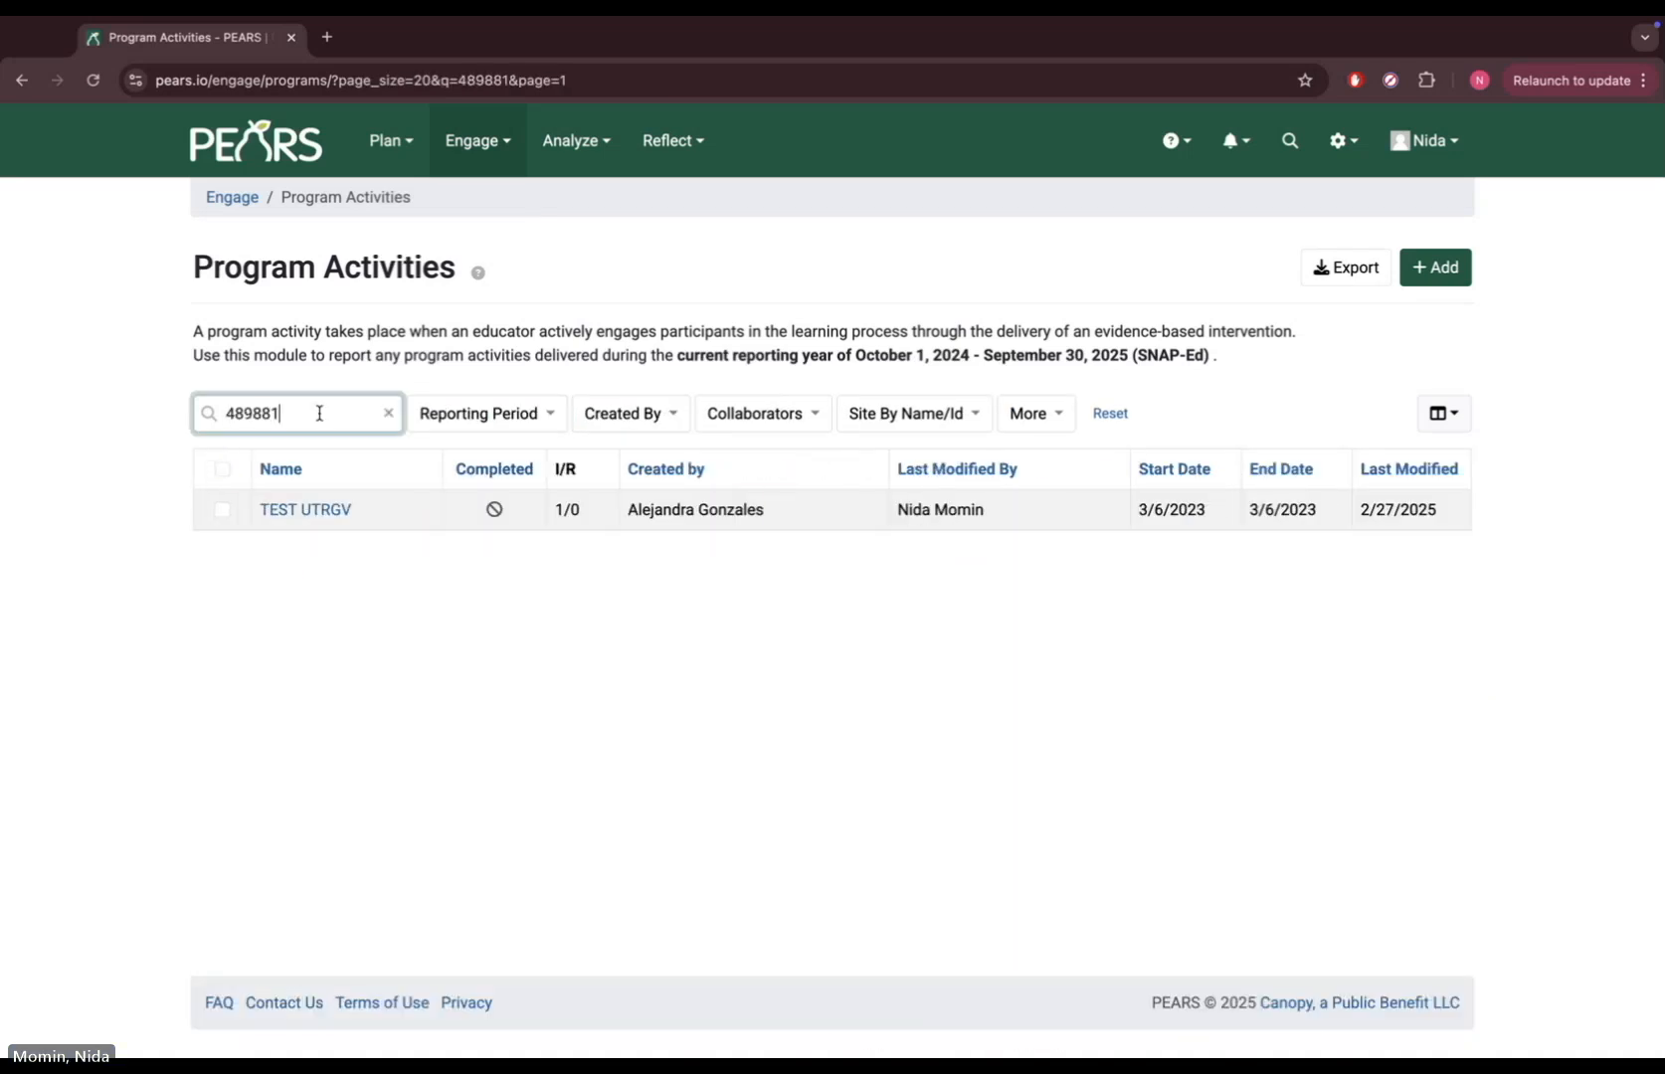
click(328, 512)
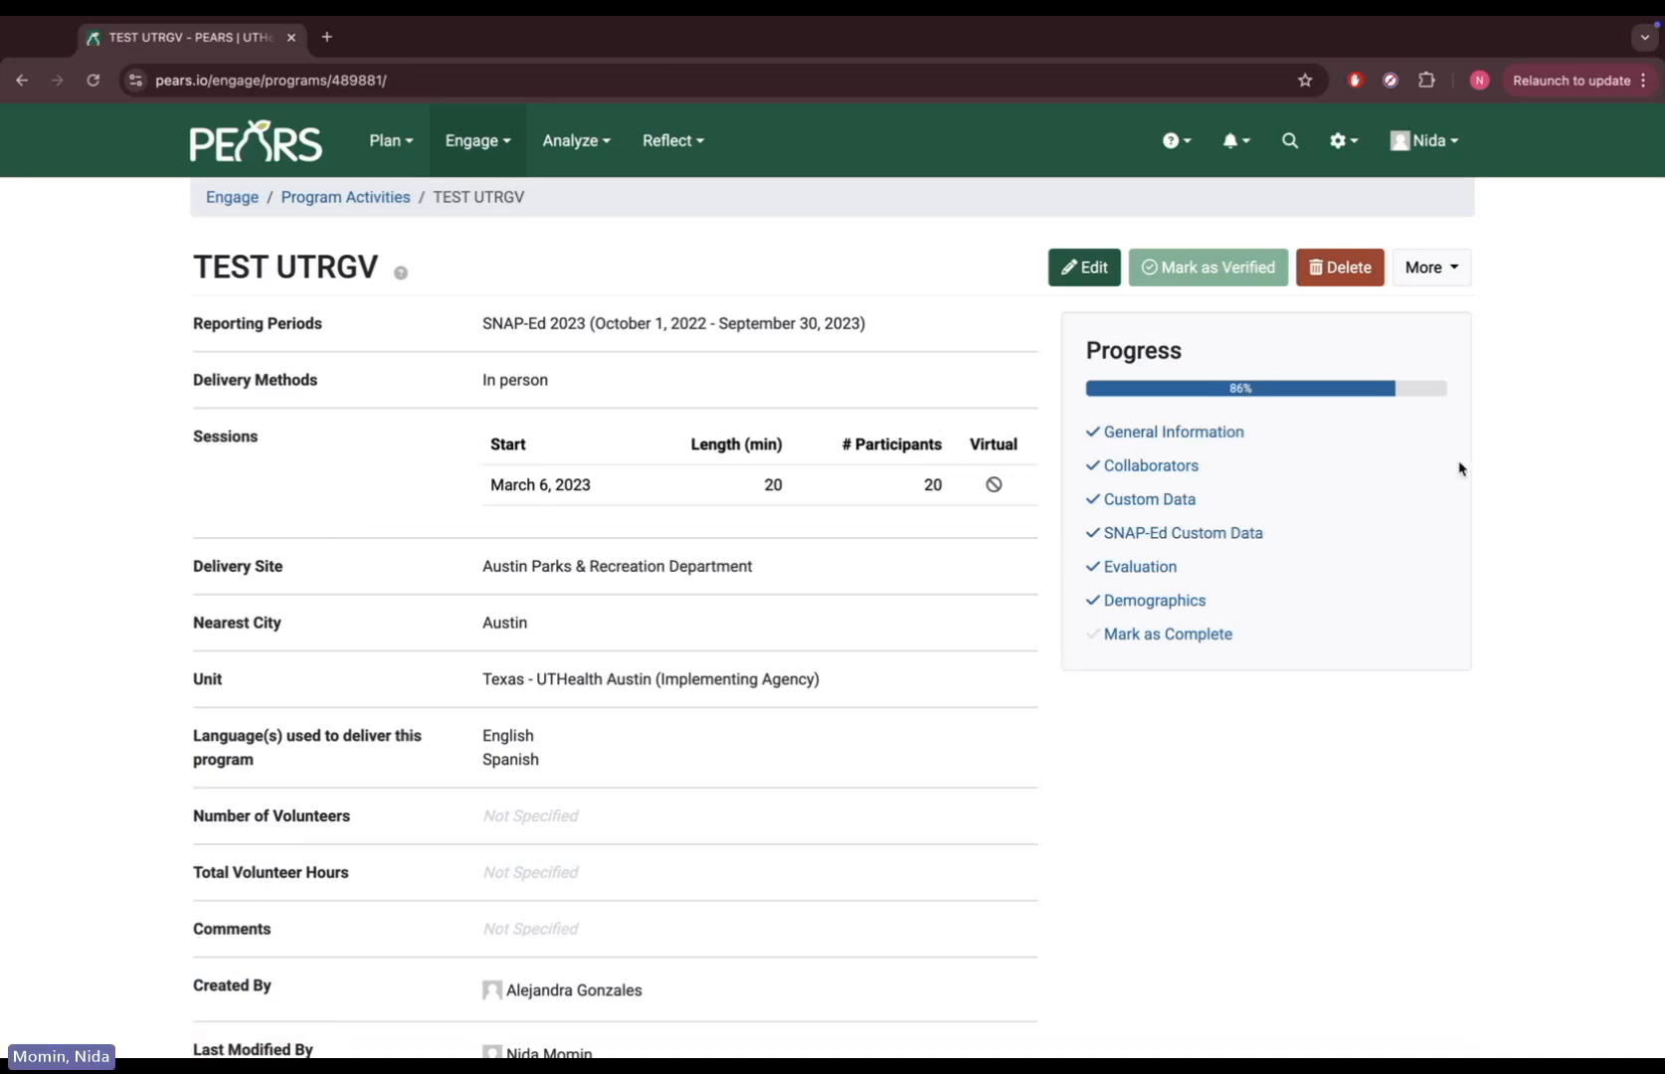
Open the TEST UTRGV Evaluation section and answer Yes to 'Did you perform any evaluations'
click(1150, 569)
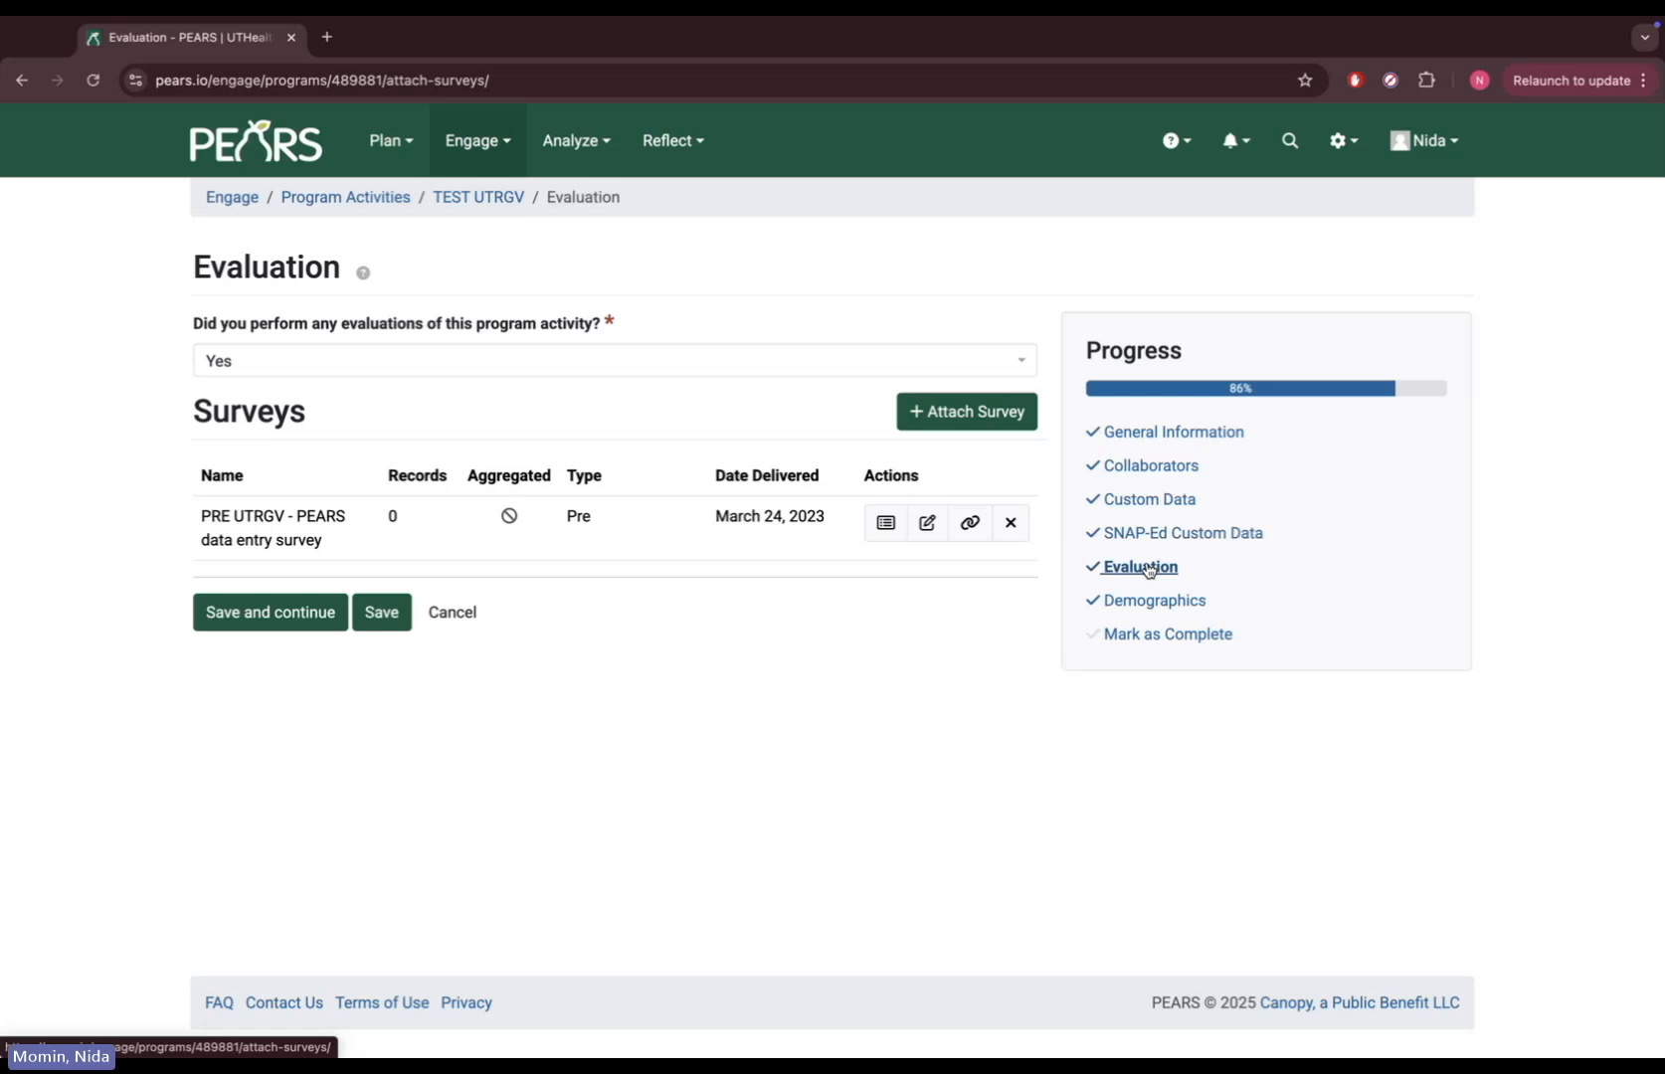
click(736, 370)
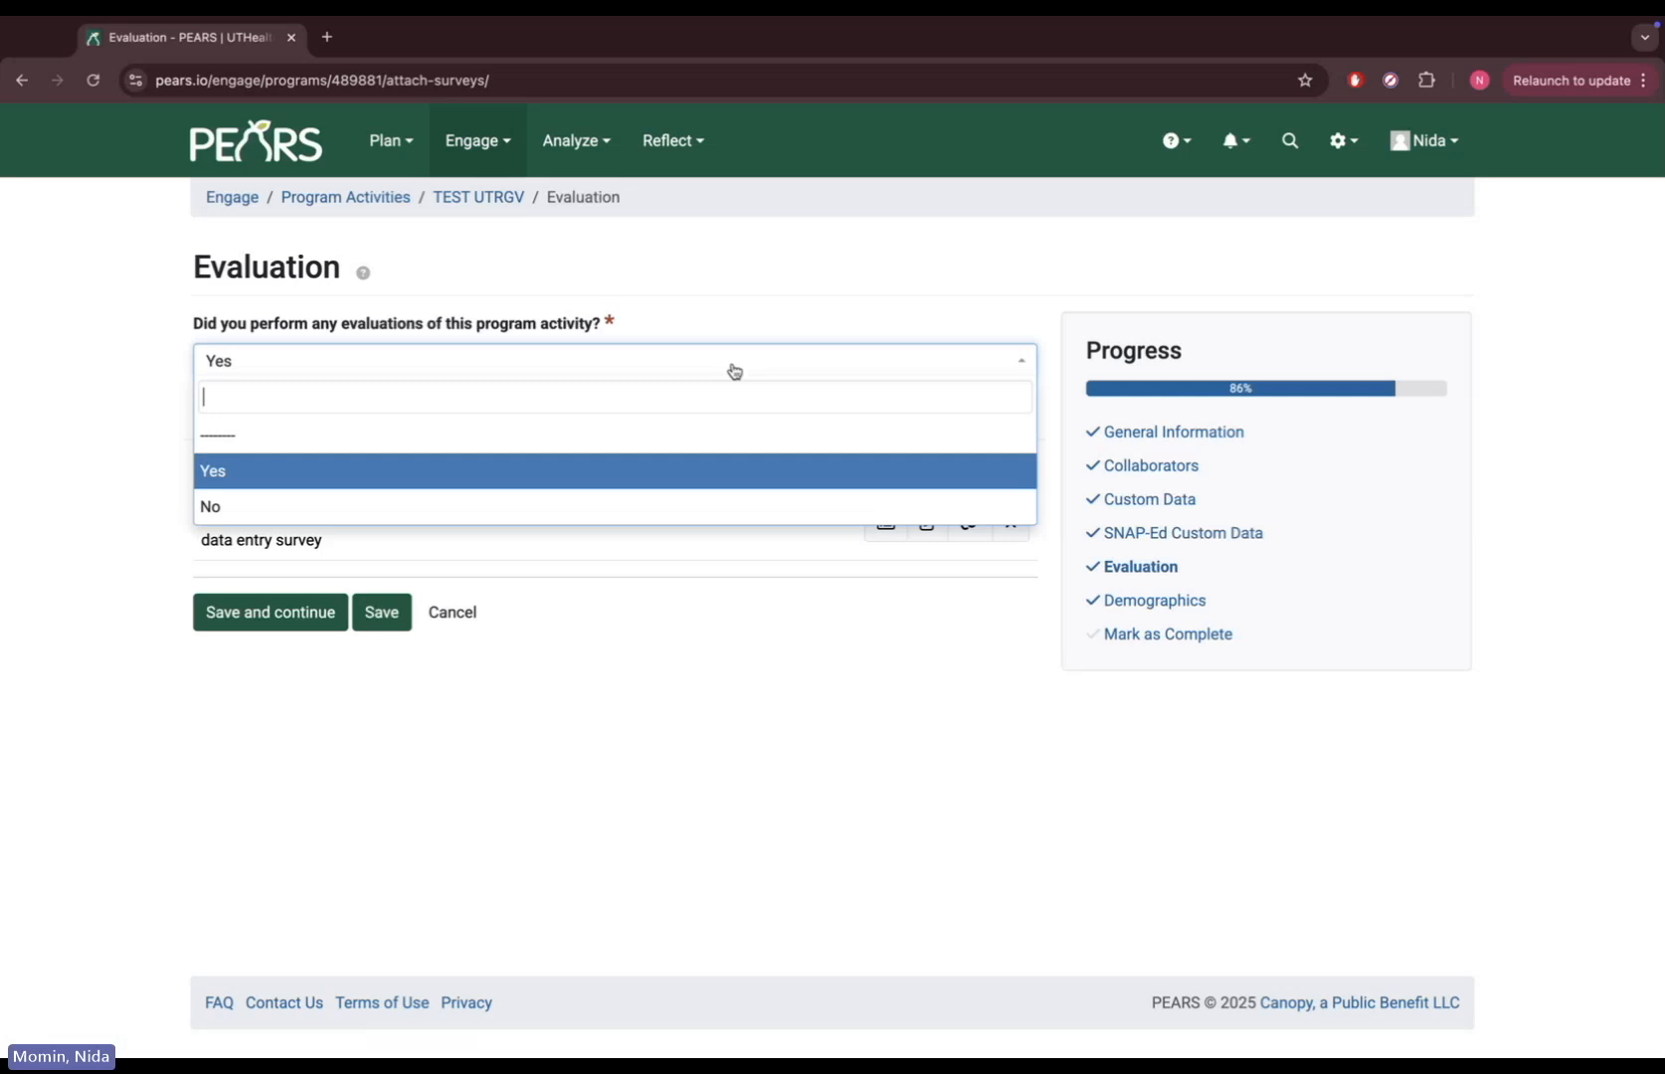
click(633, 476)
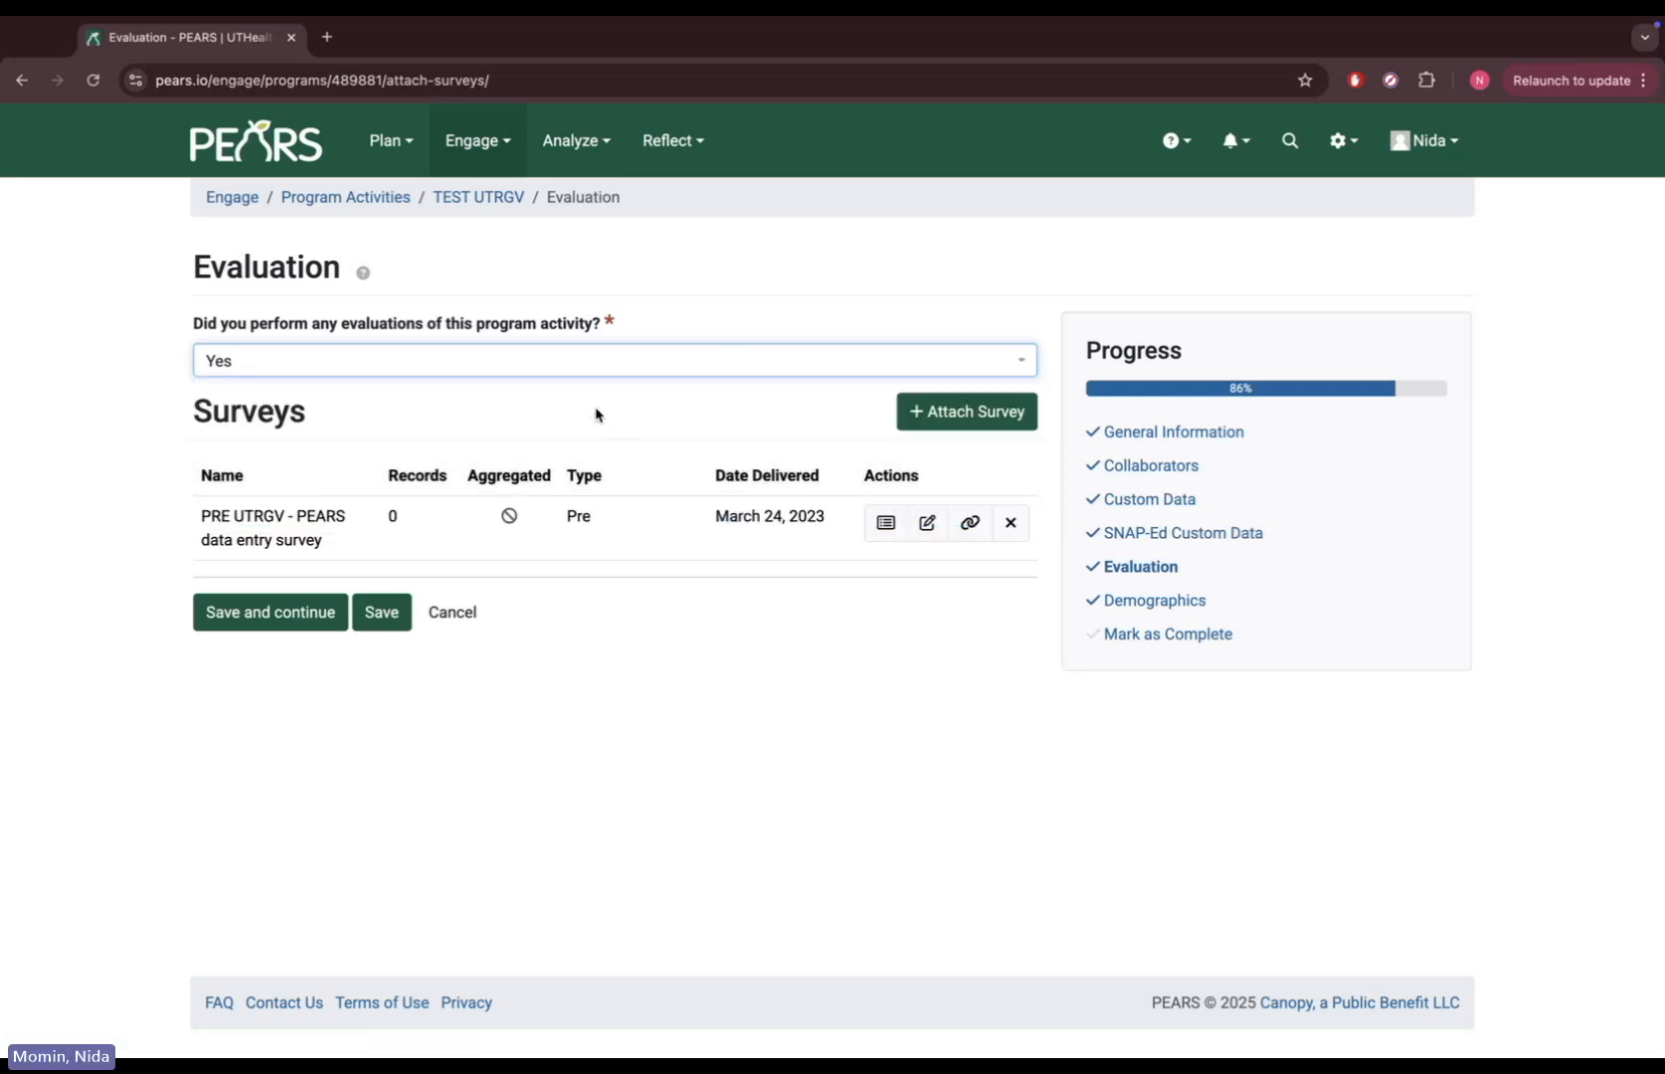
Start Attach Survey and scroll the Survey list down toward PEARS_TestSurvey_2023
click(964, 410)
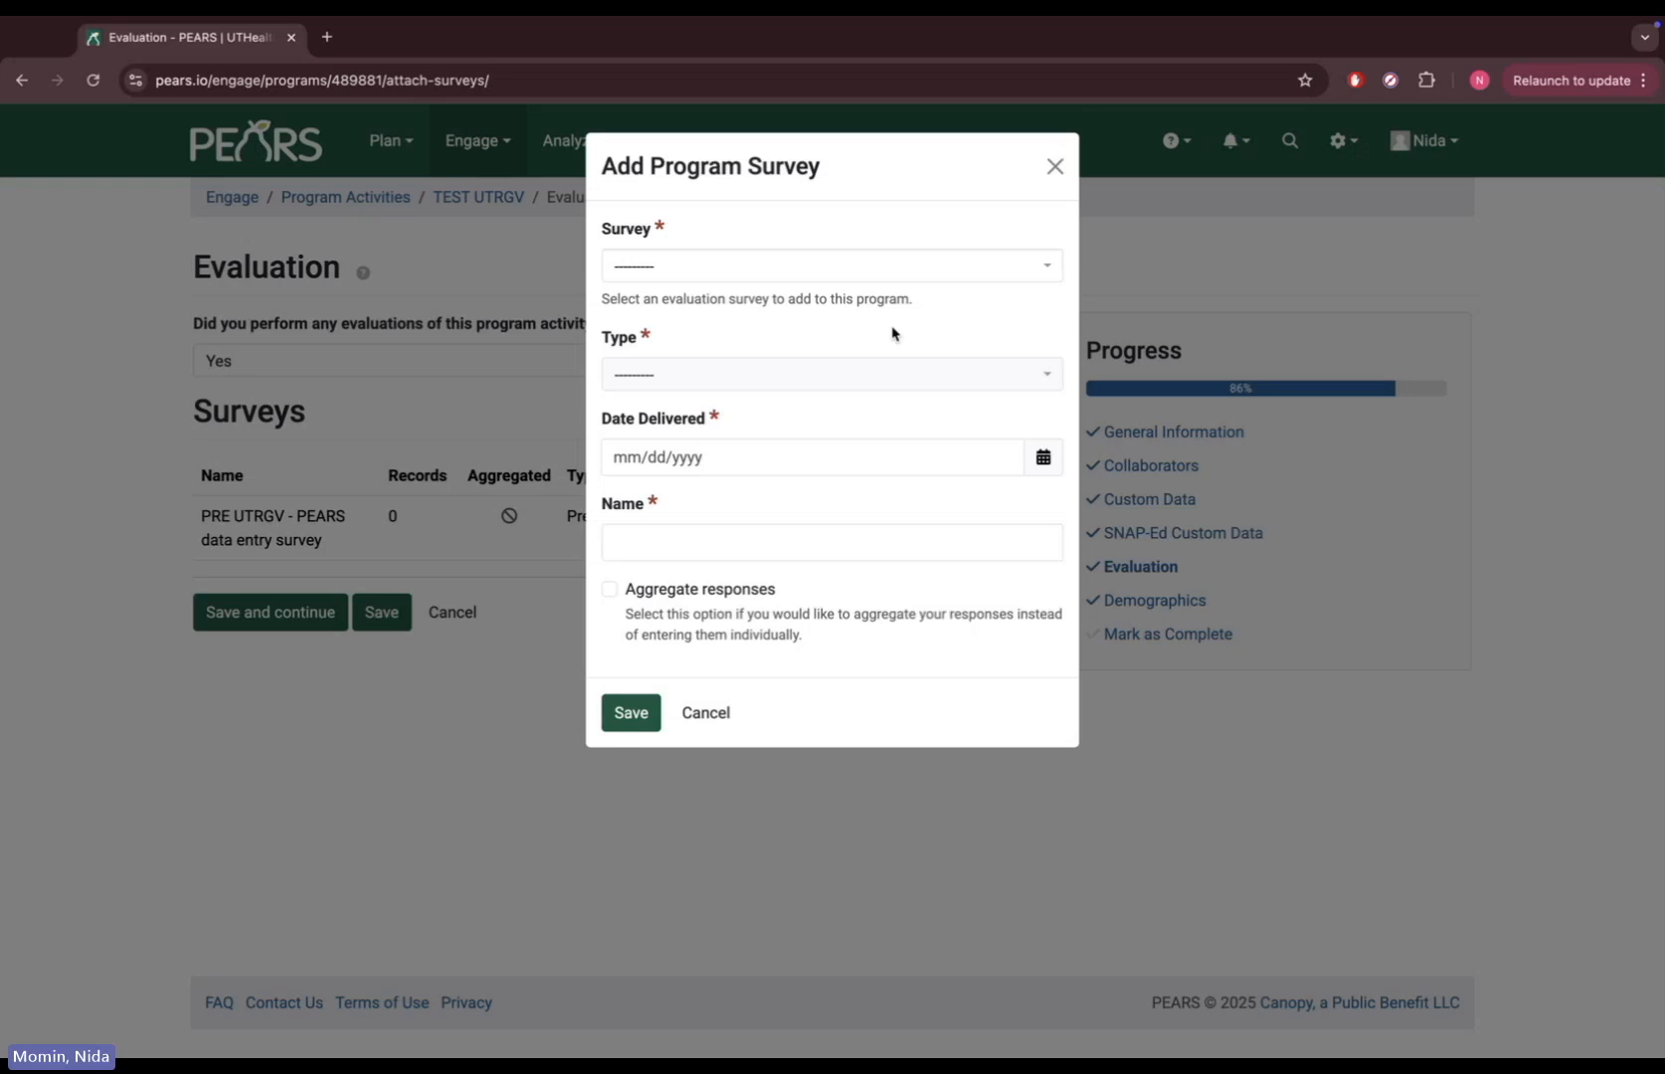
click(849, 268)
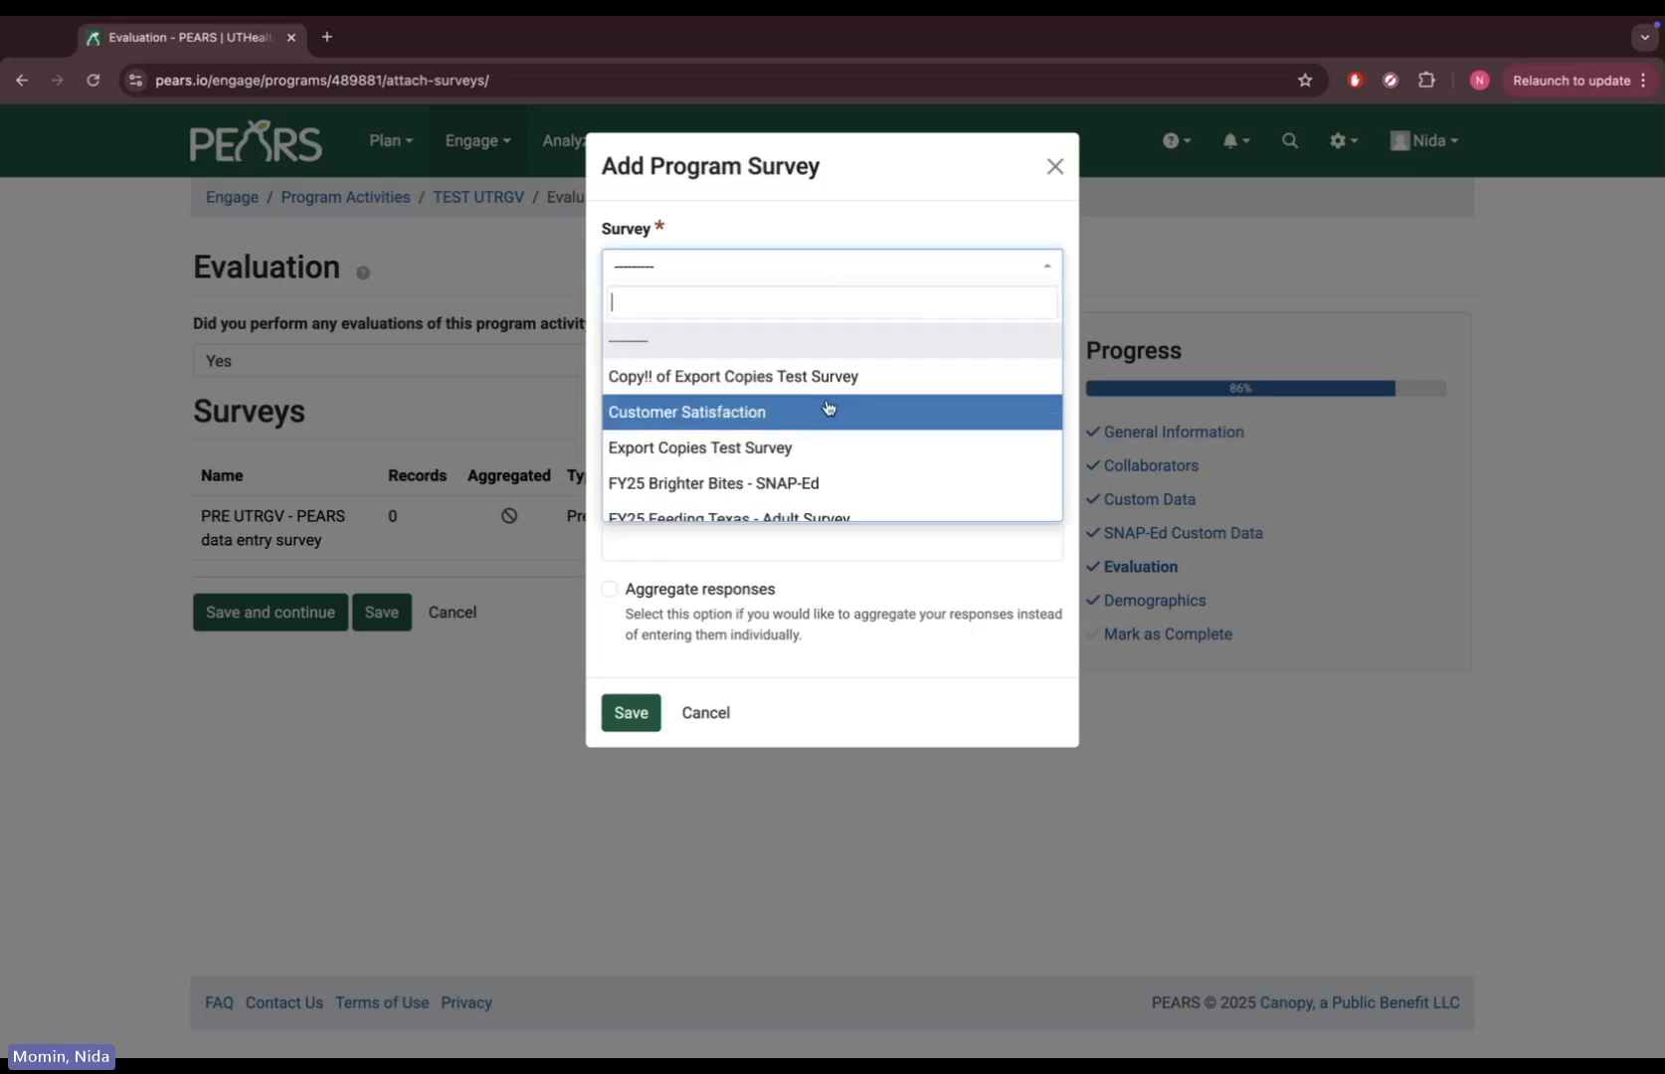
scroll(827, 408, down, 5)
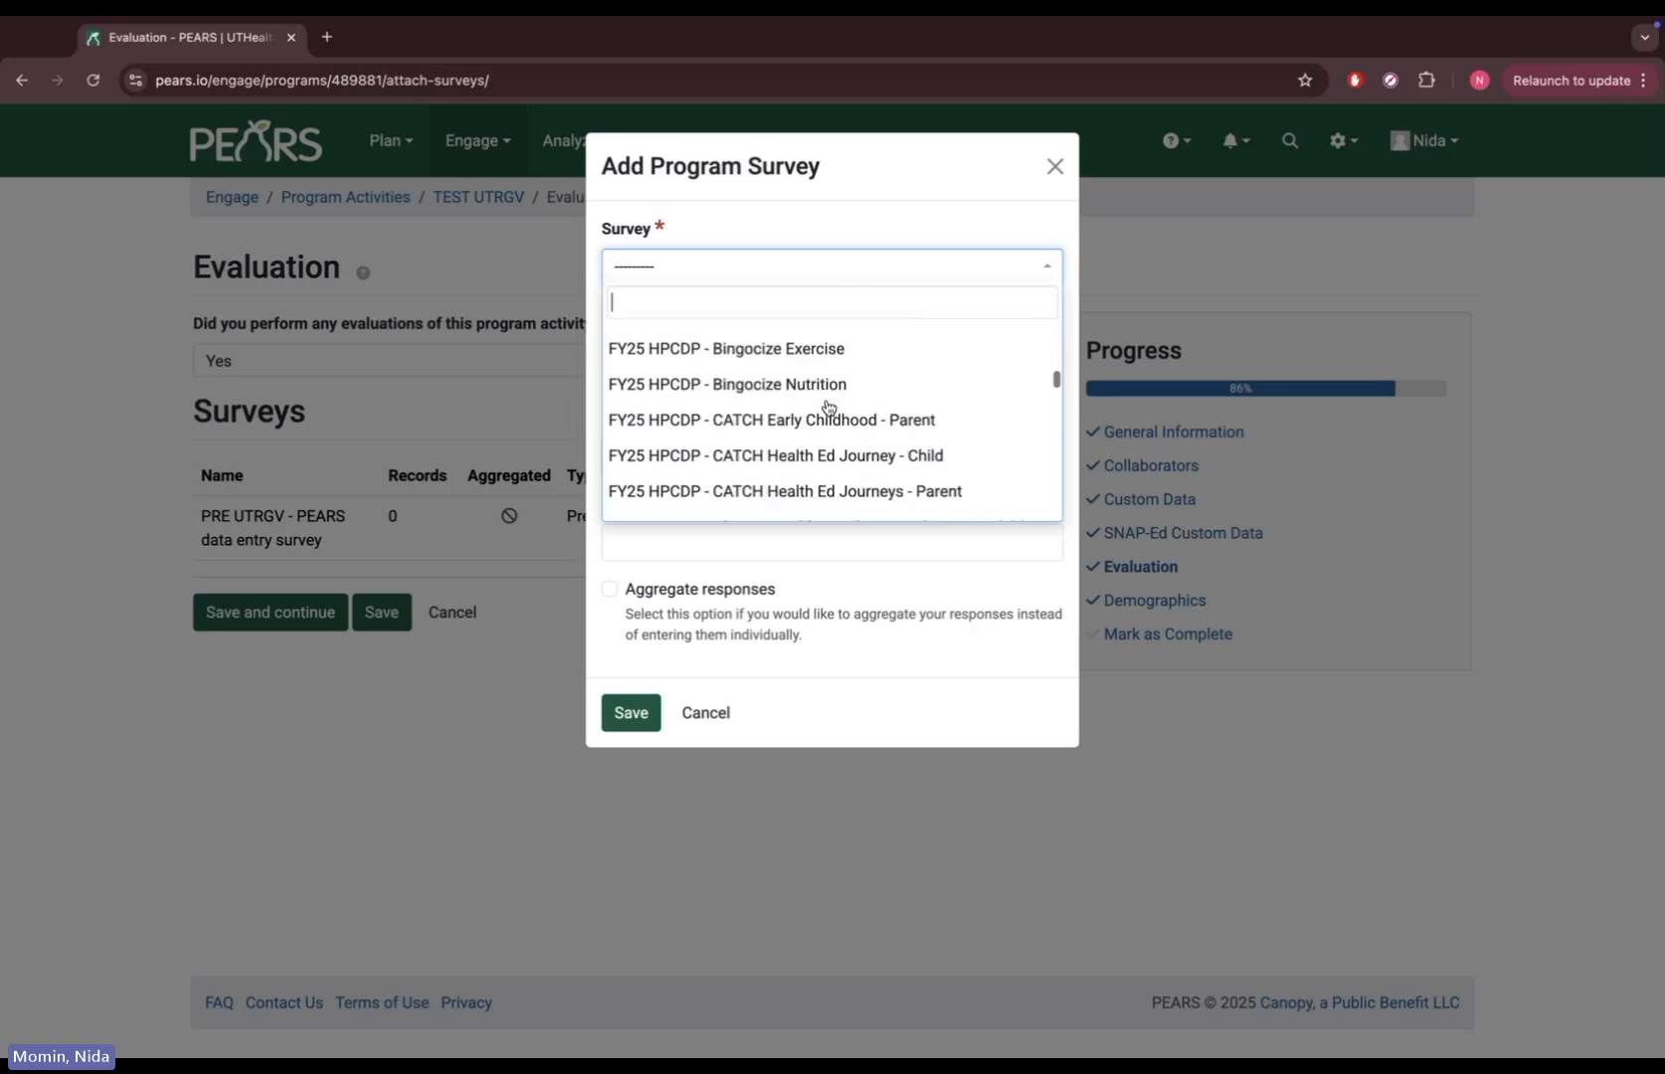
scroll(828, 408, down, 10)
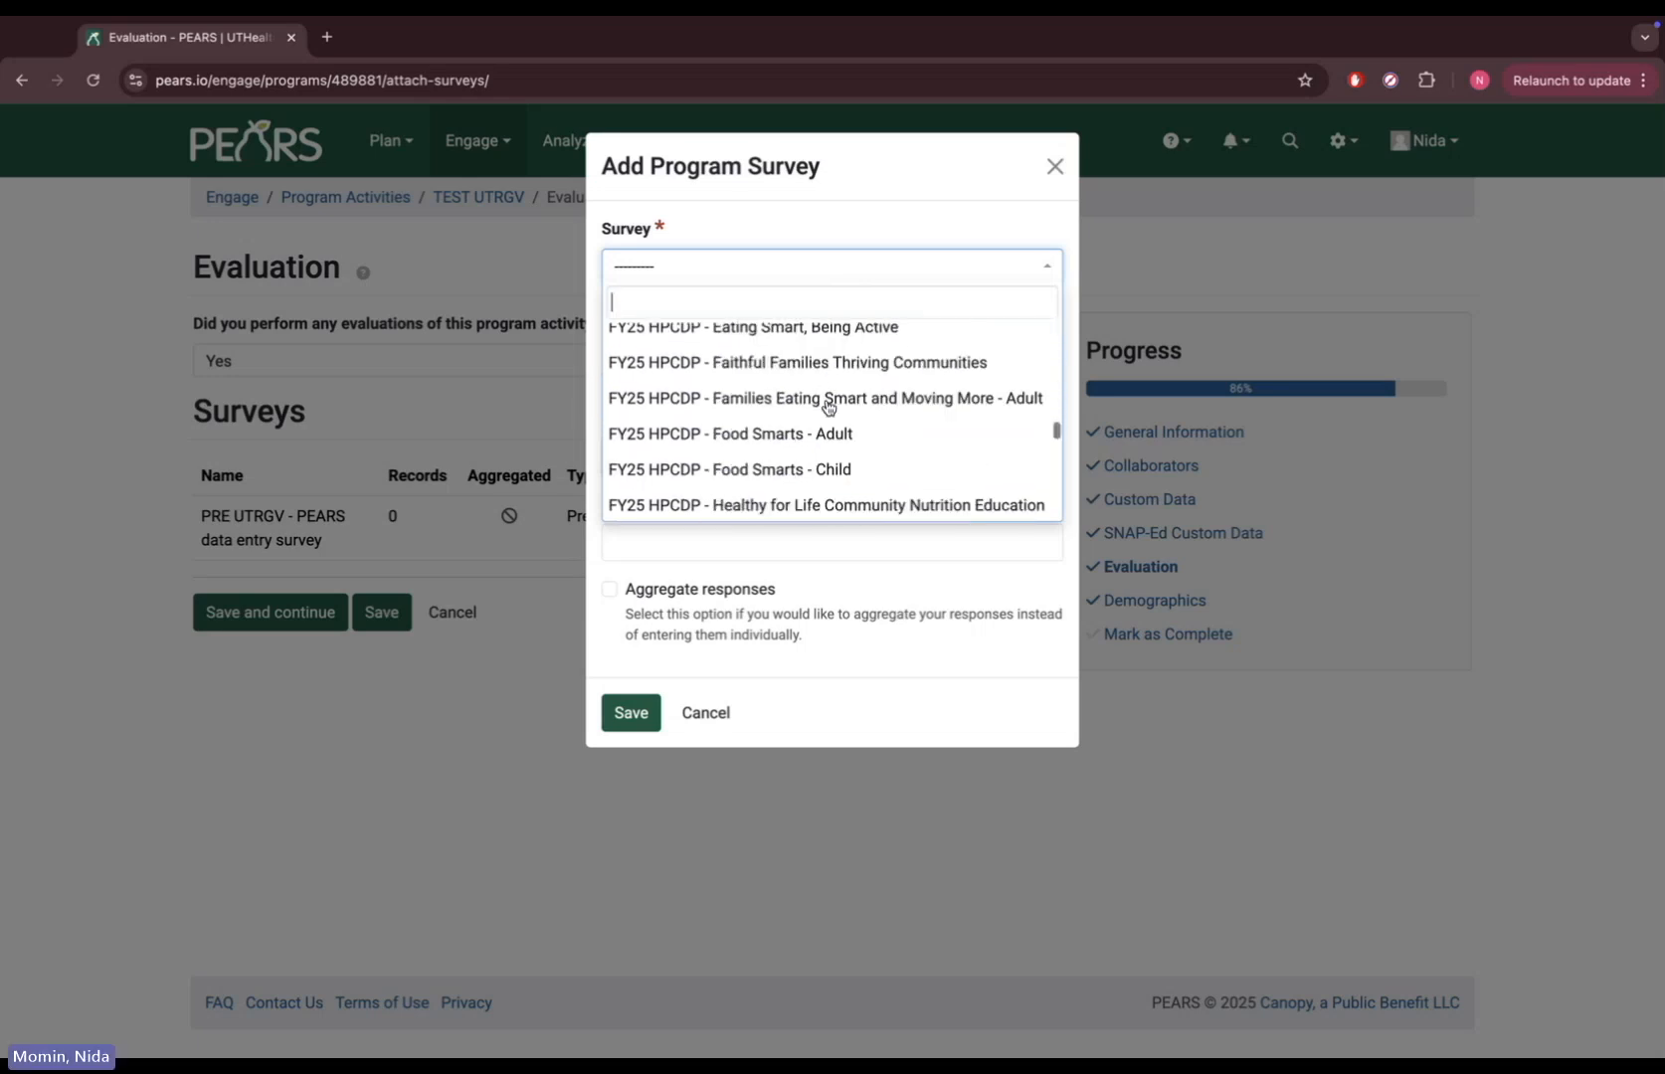
scroll(827, 408, down, 6)
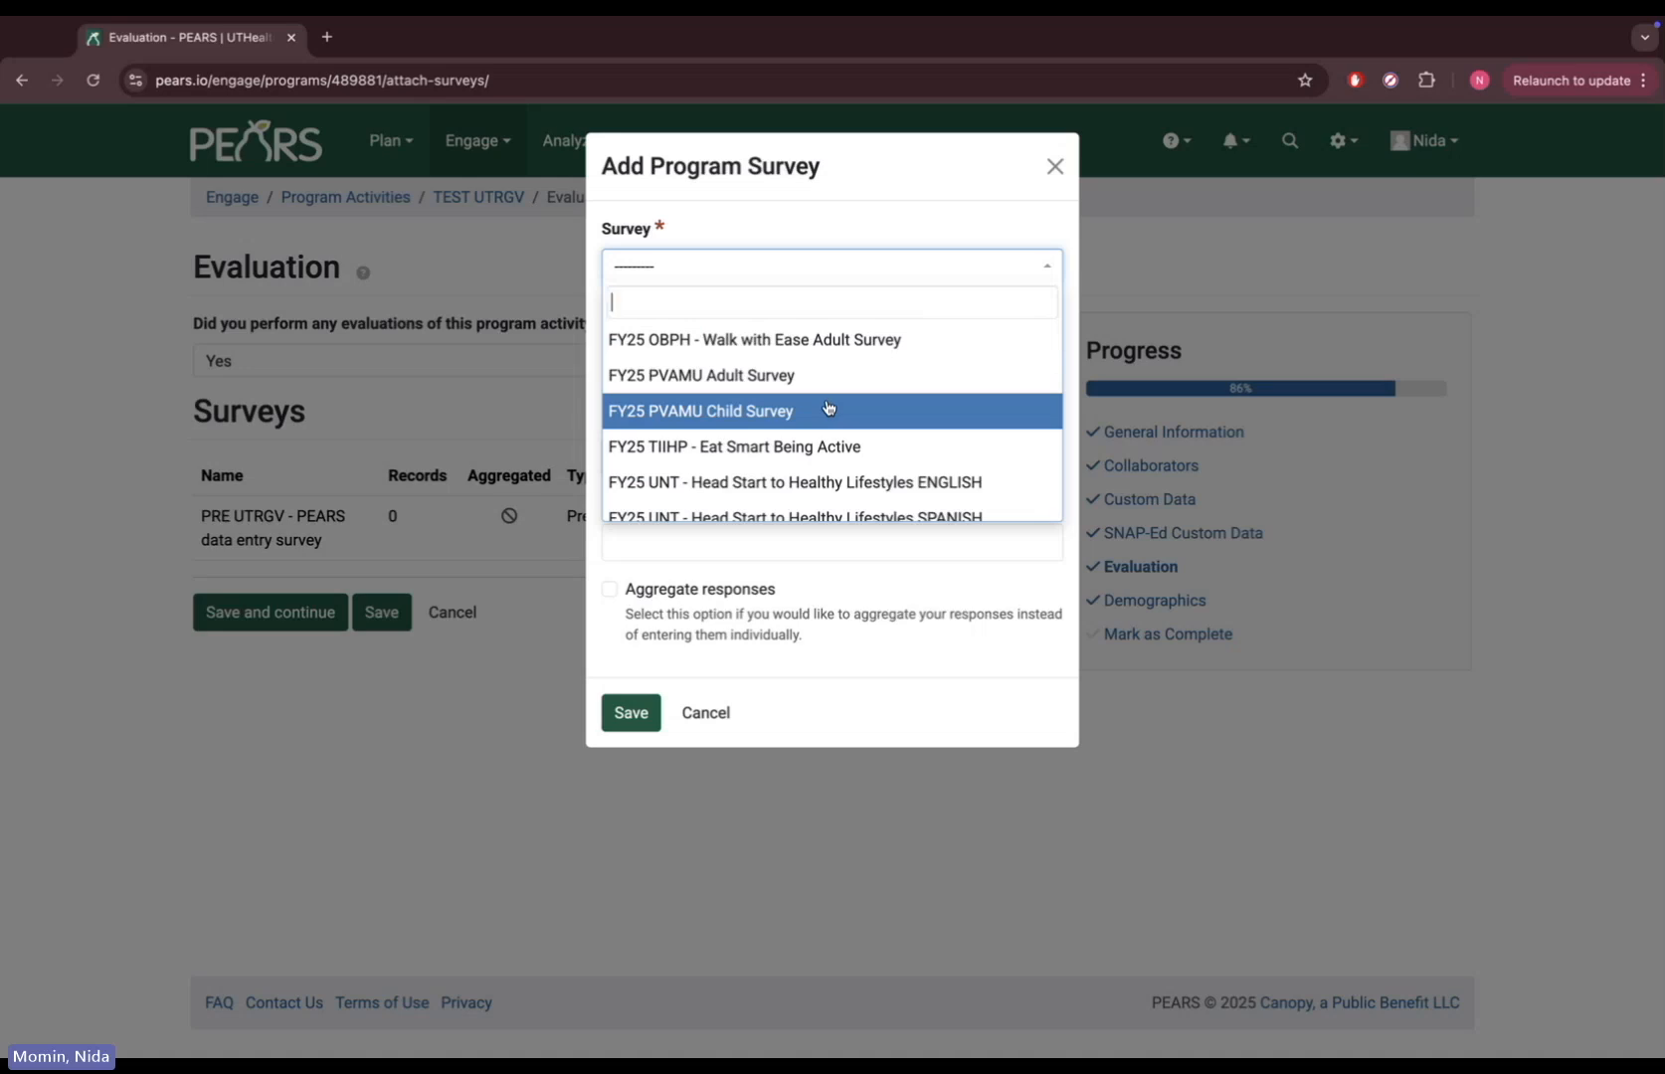
scroll(827, 408, down, 5)
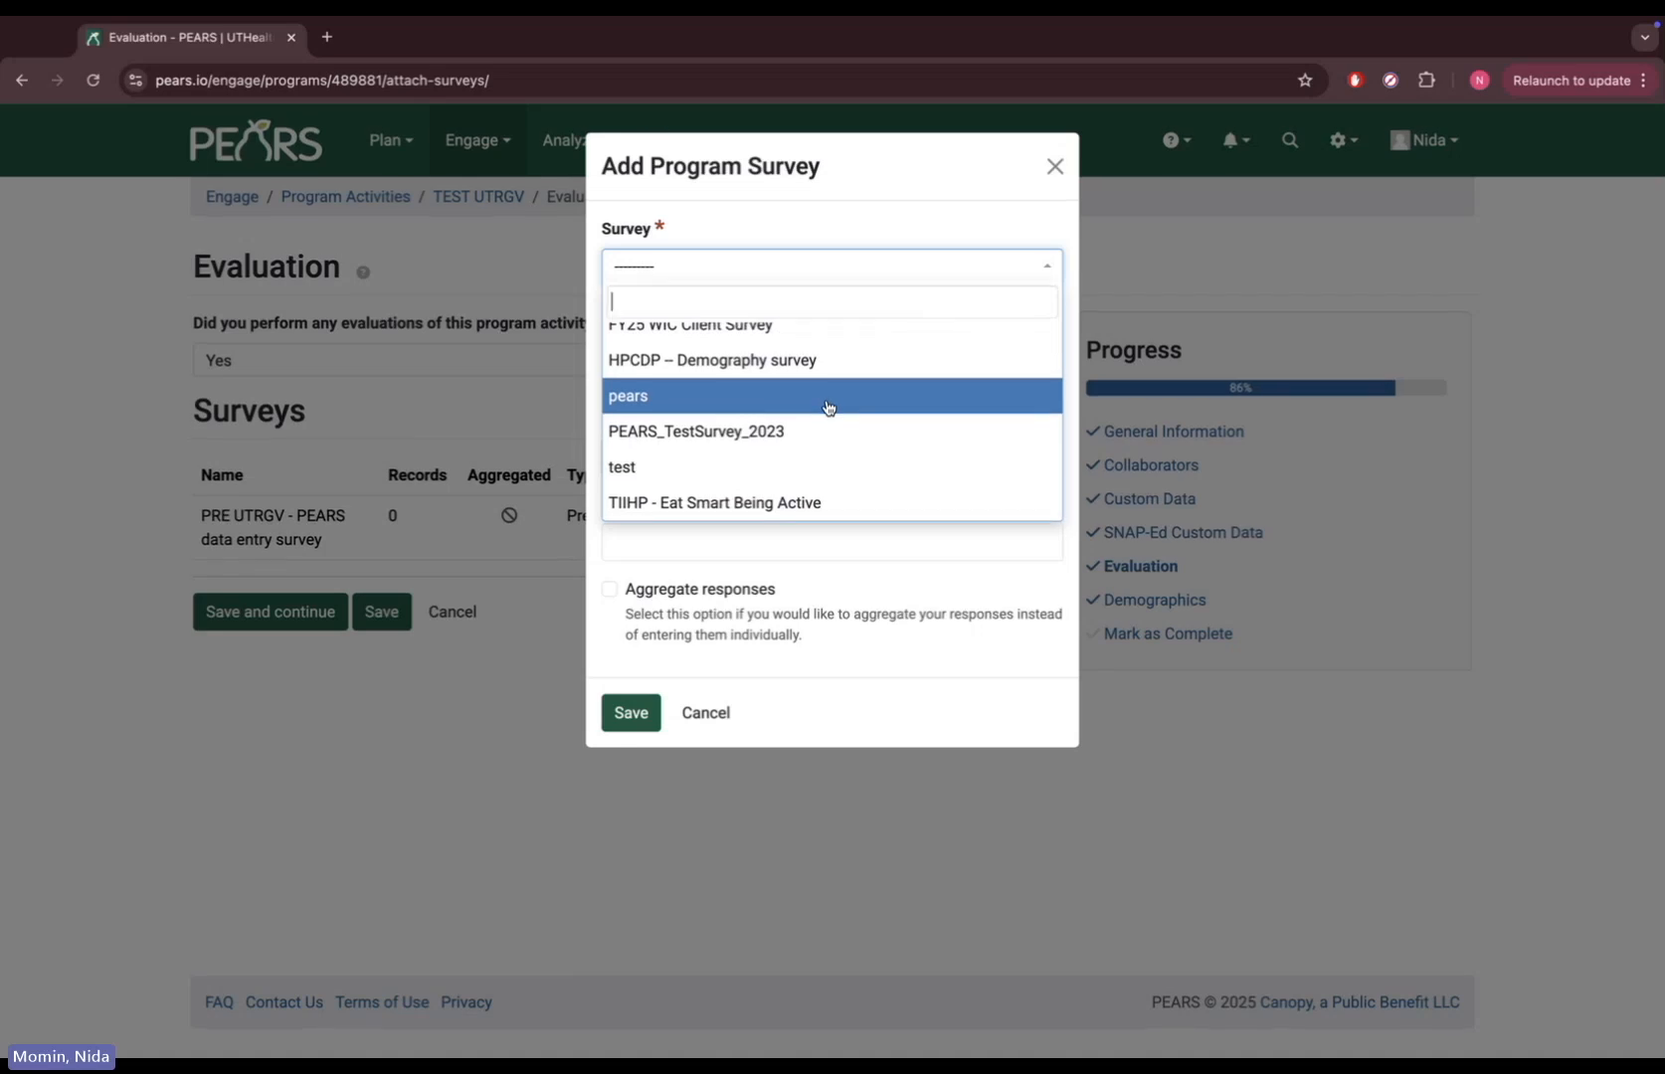
Select PEARS_TestSurvey_2023 with Type Post and Date Delivered 02/27/2025, and save it
click(813, 434)
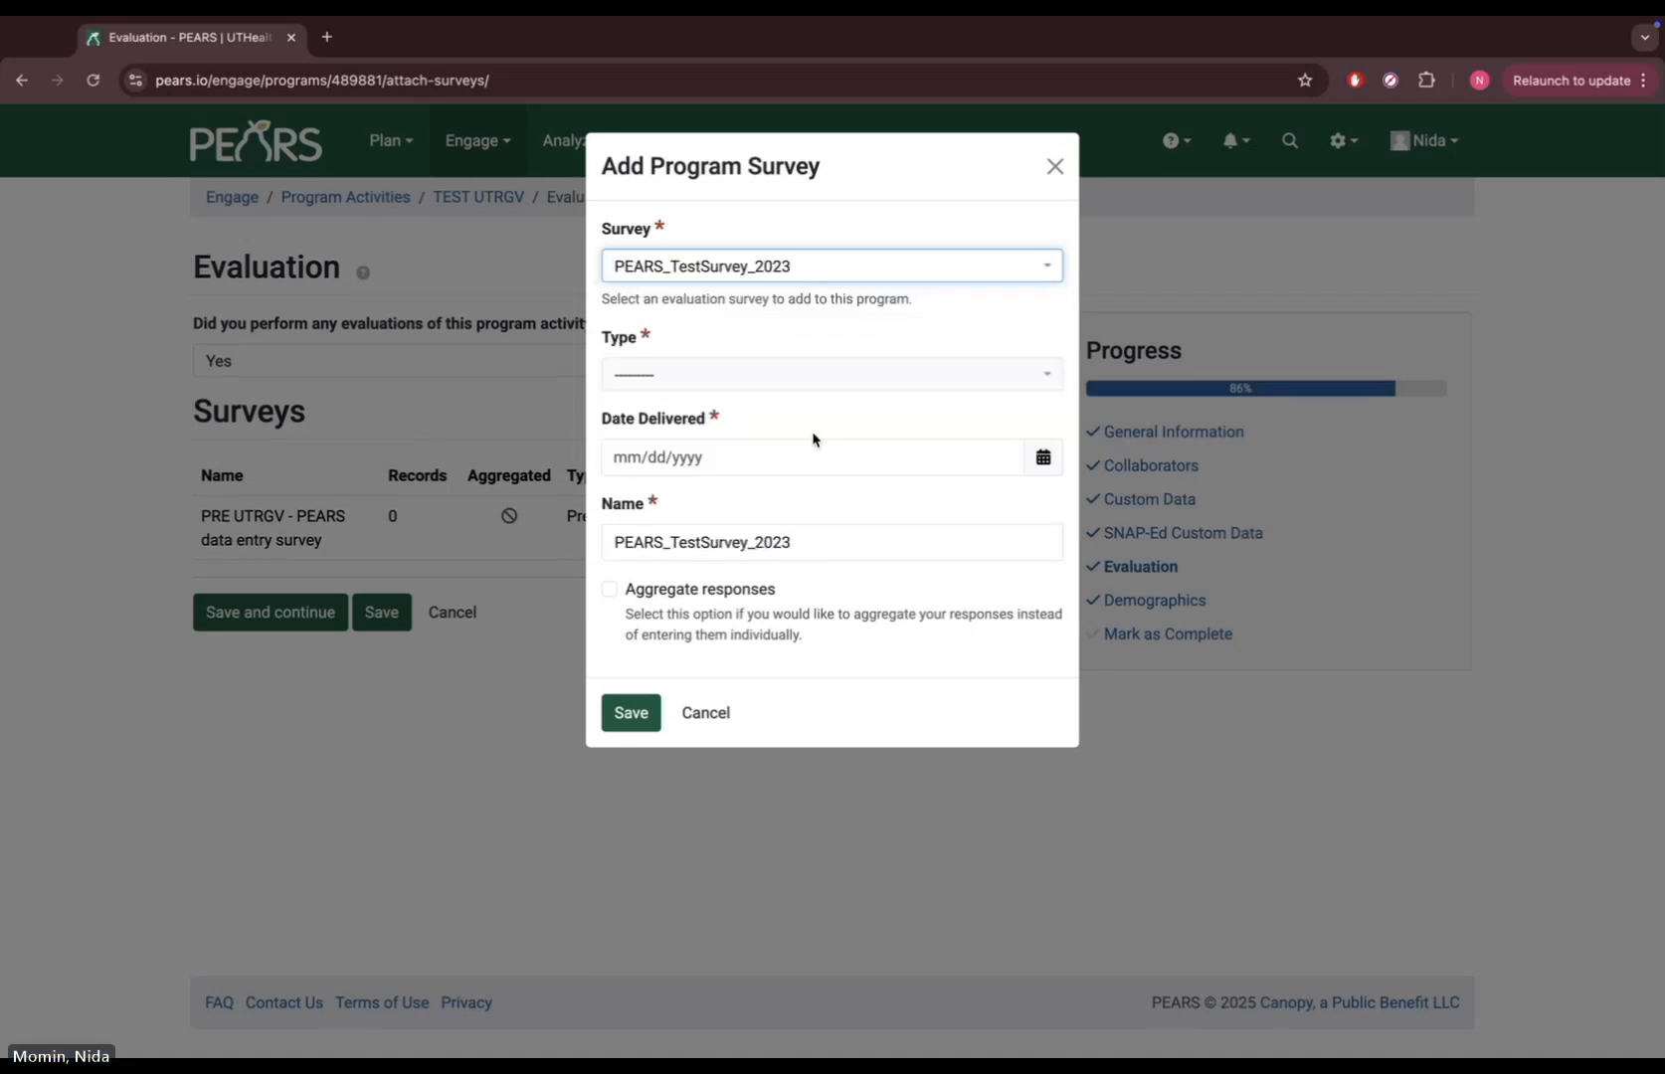
click(698, 385)
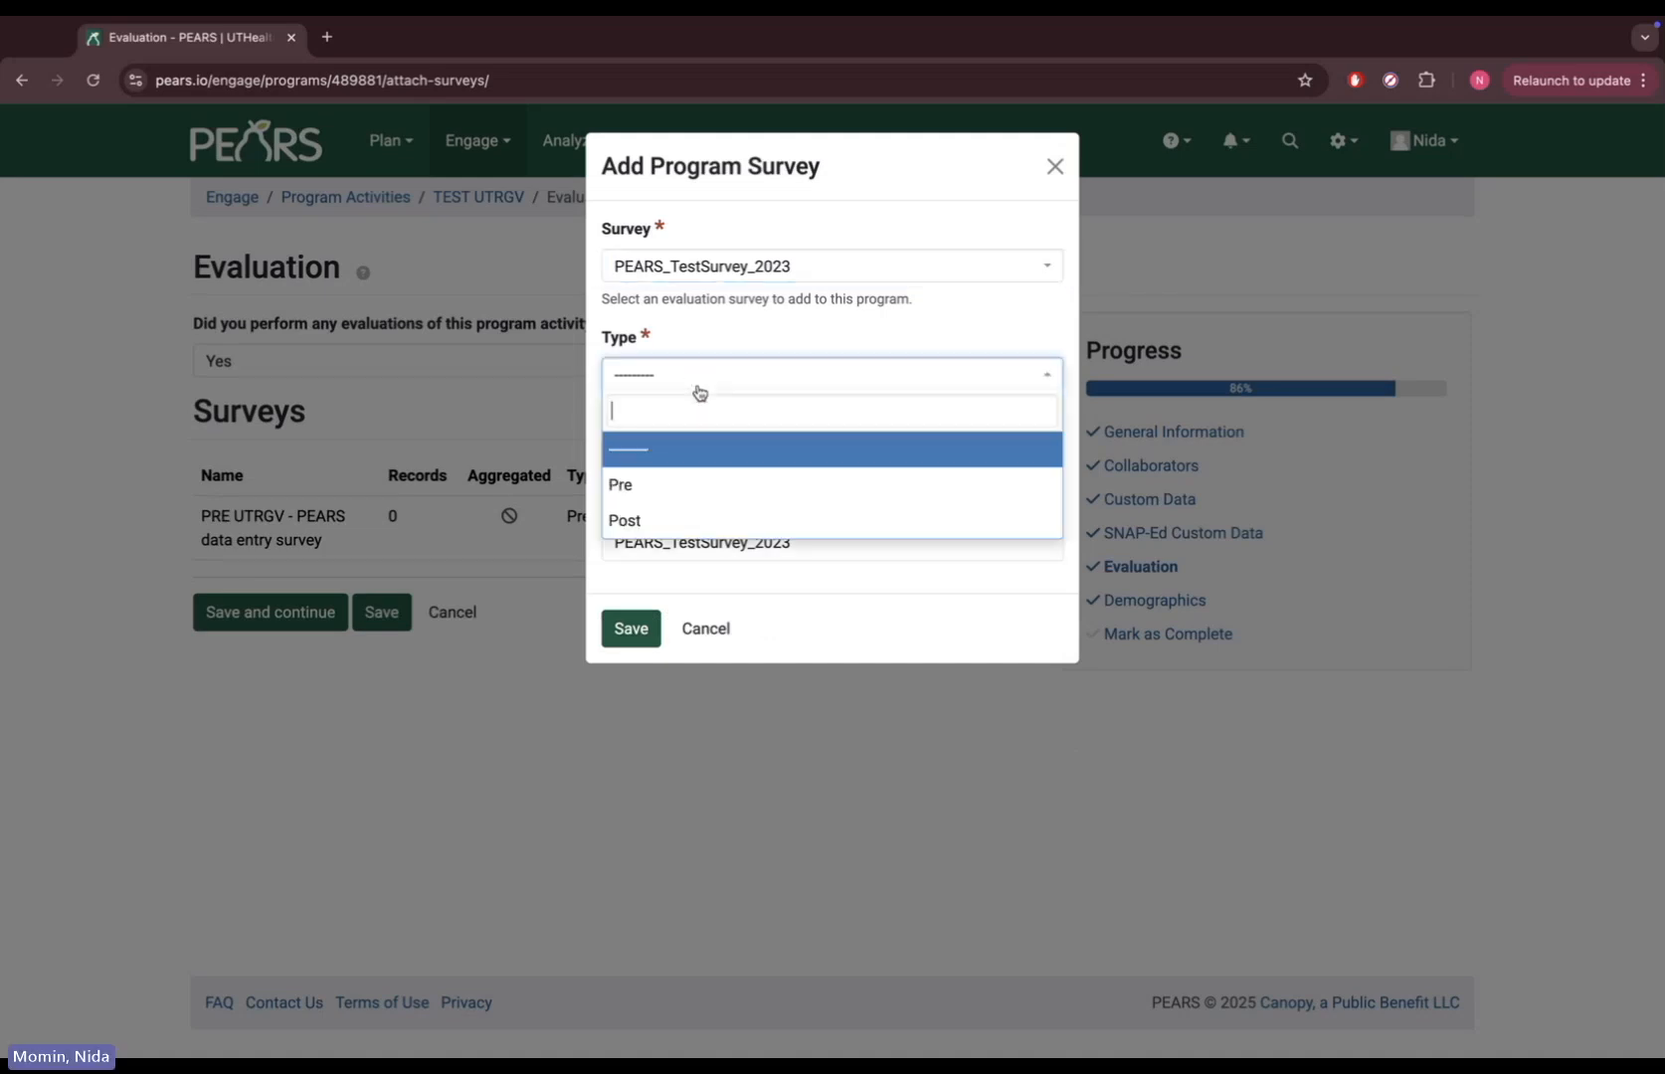
click(684, 484)
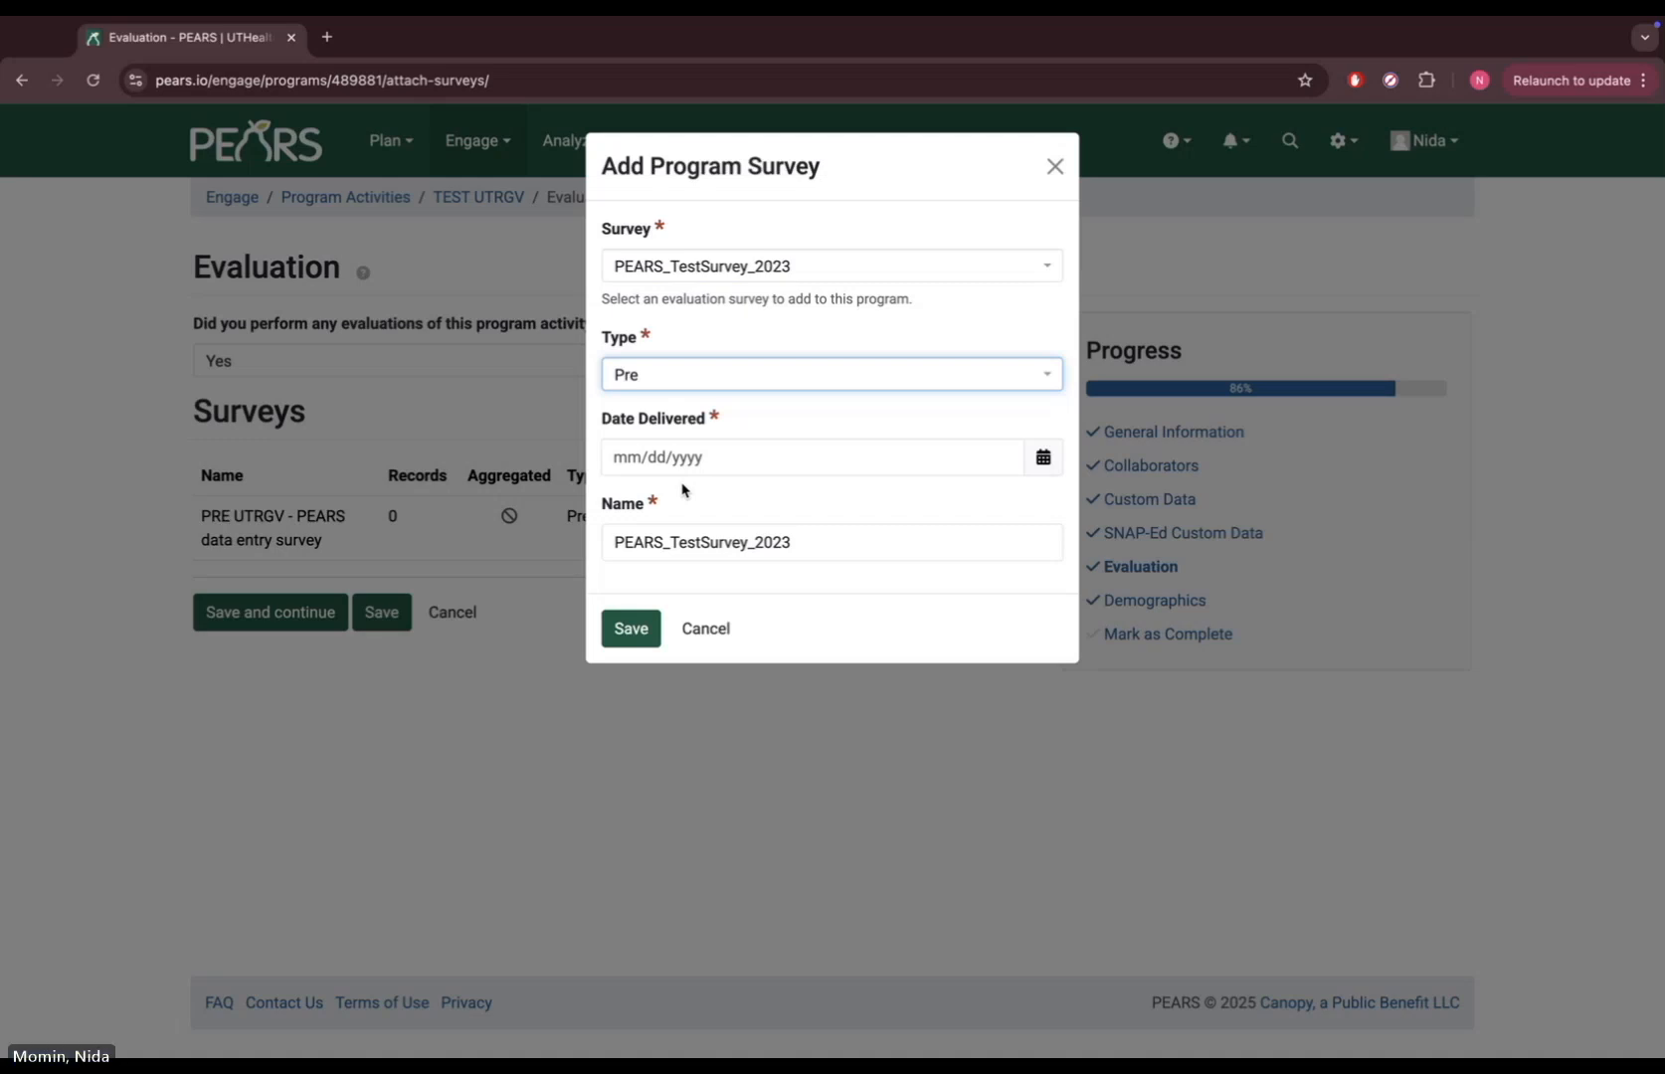
click(679, 372)
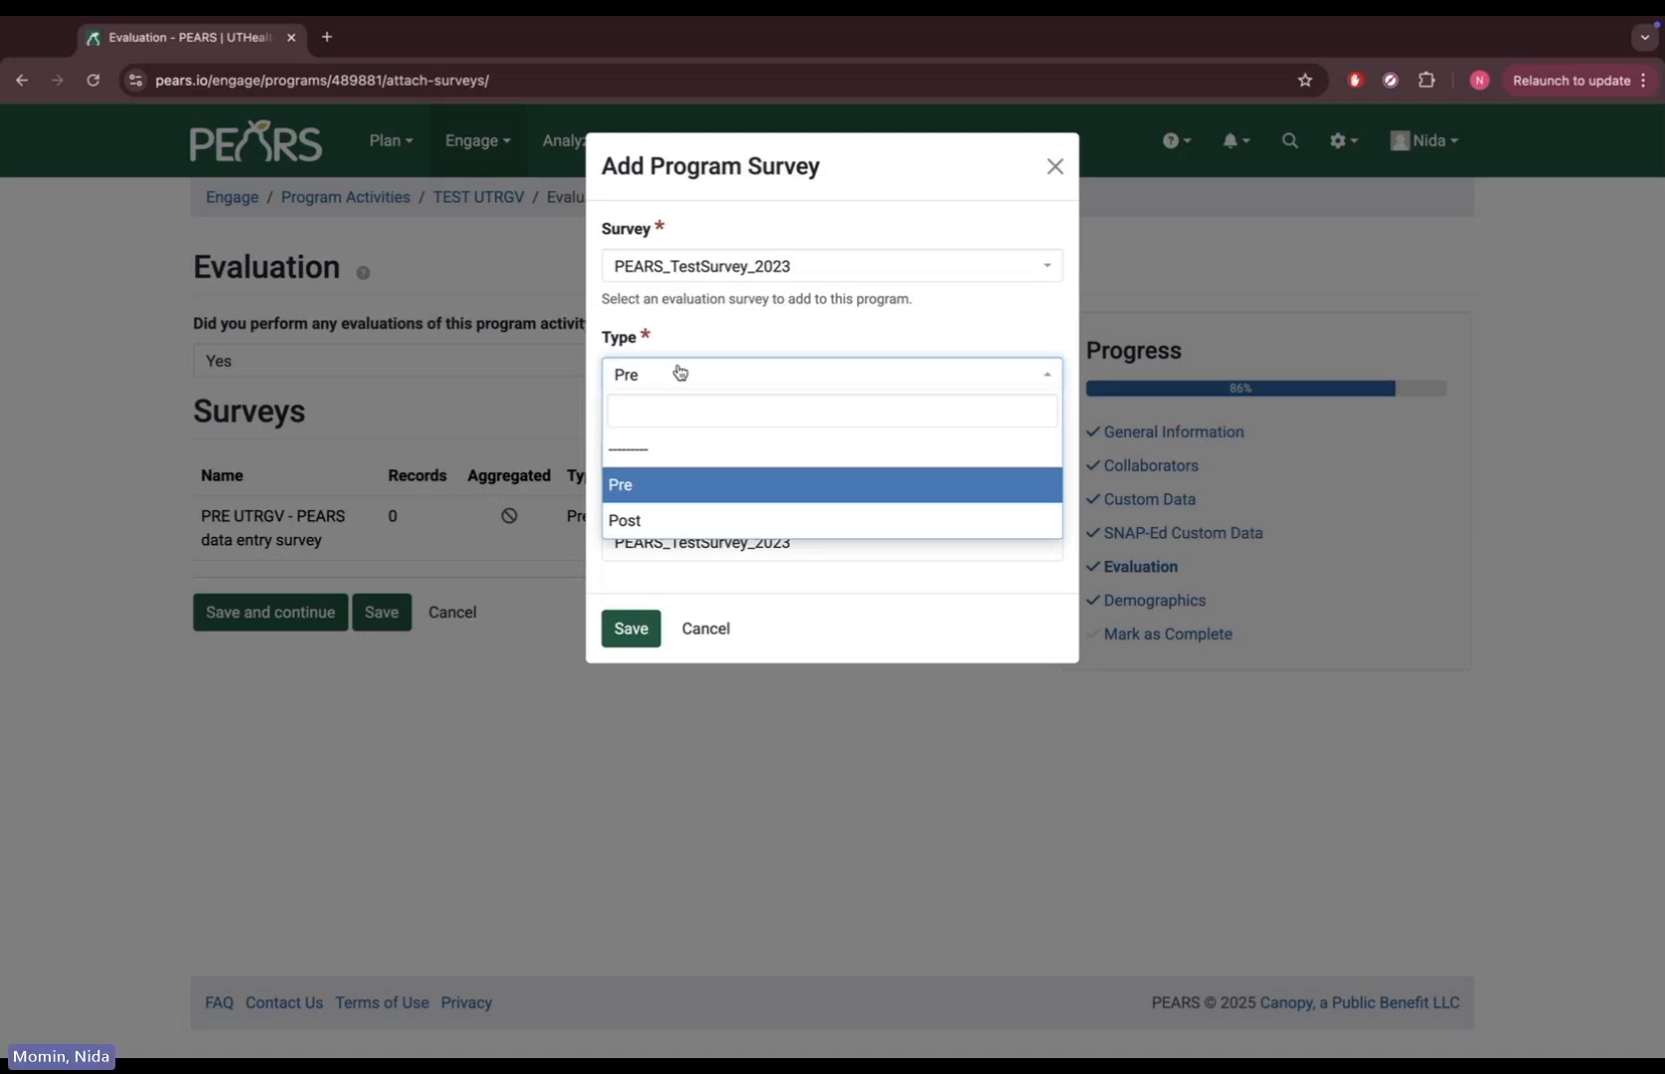
click(674, 521)
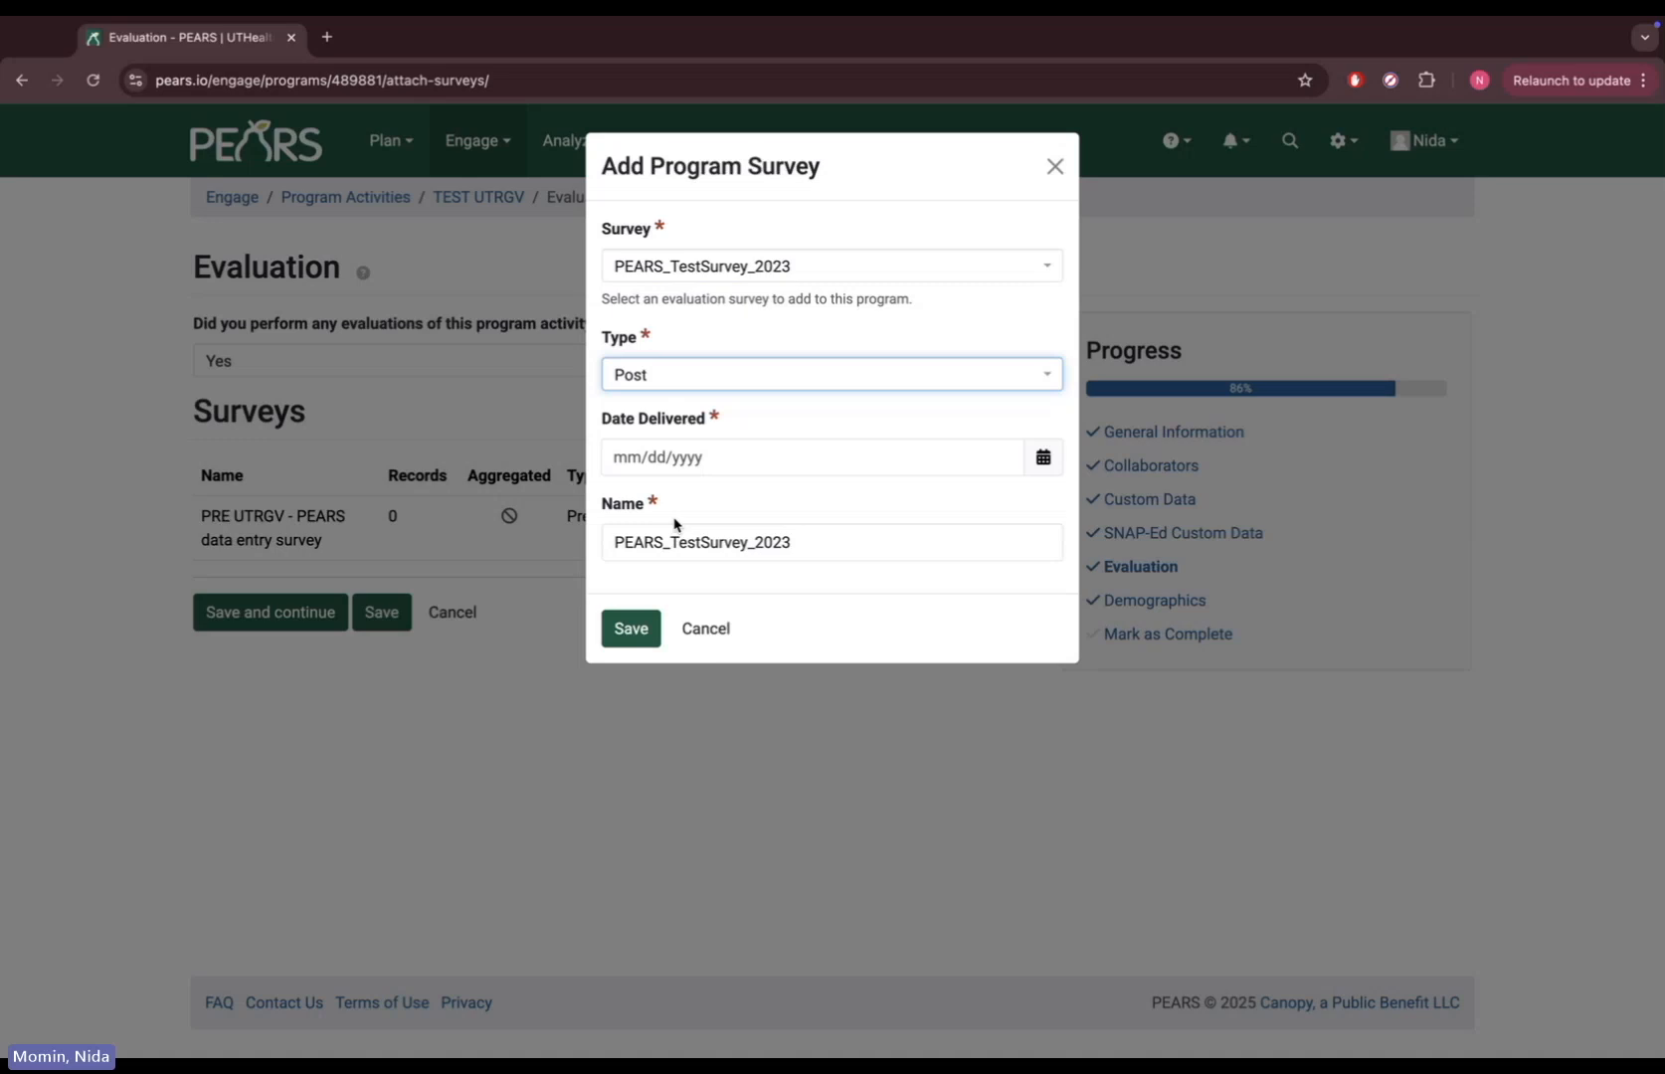
click(1042, 456)
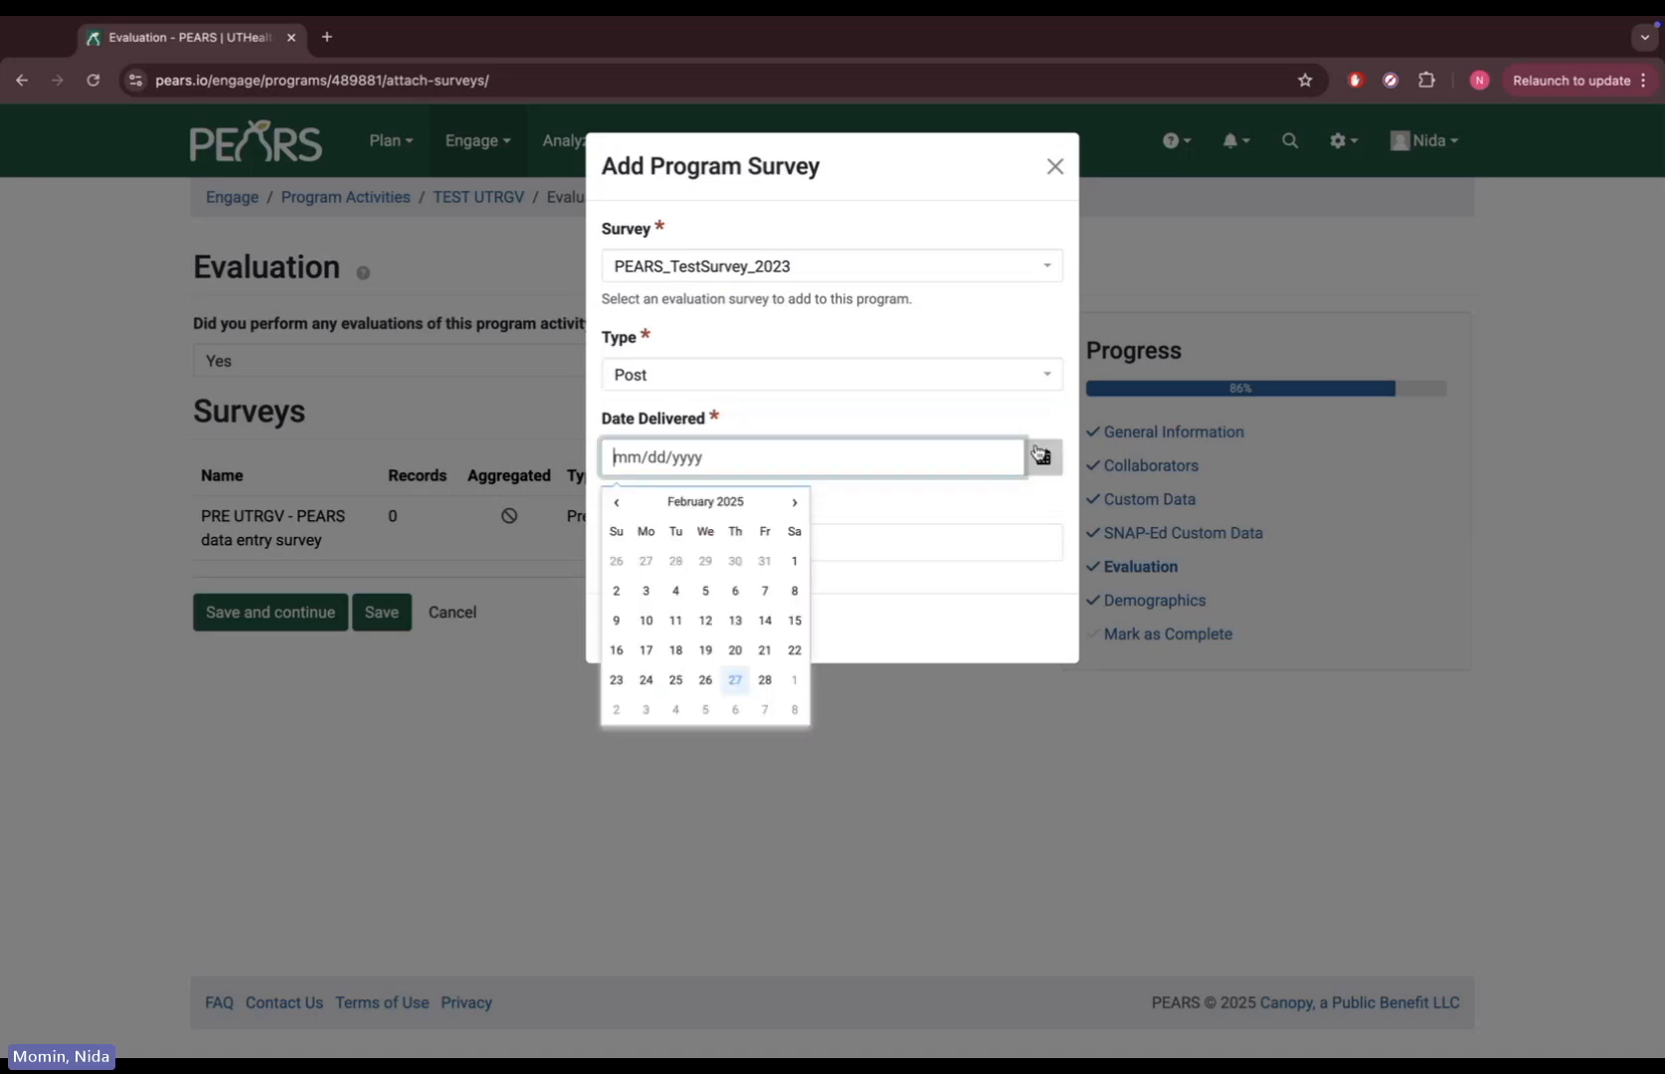
click(735, 679)
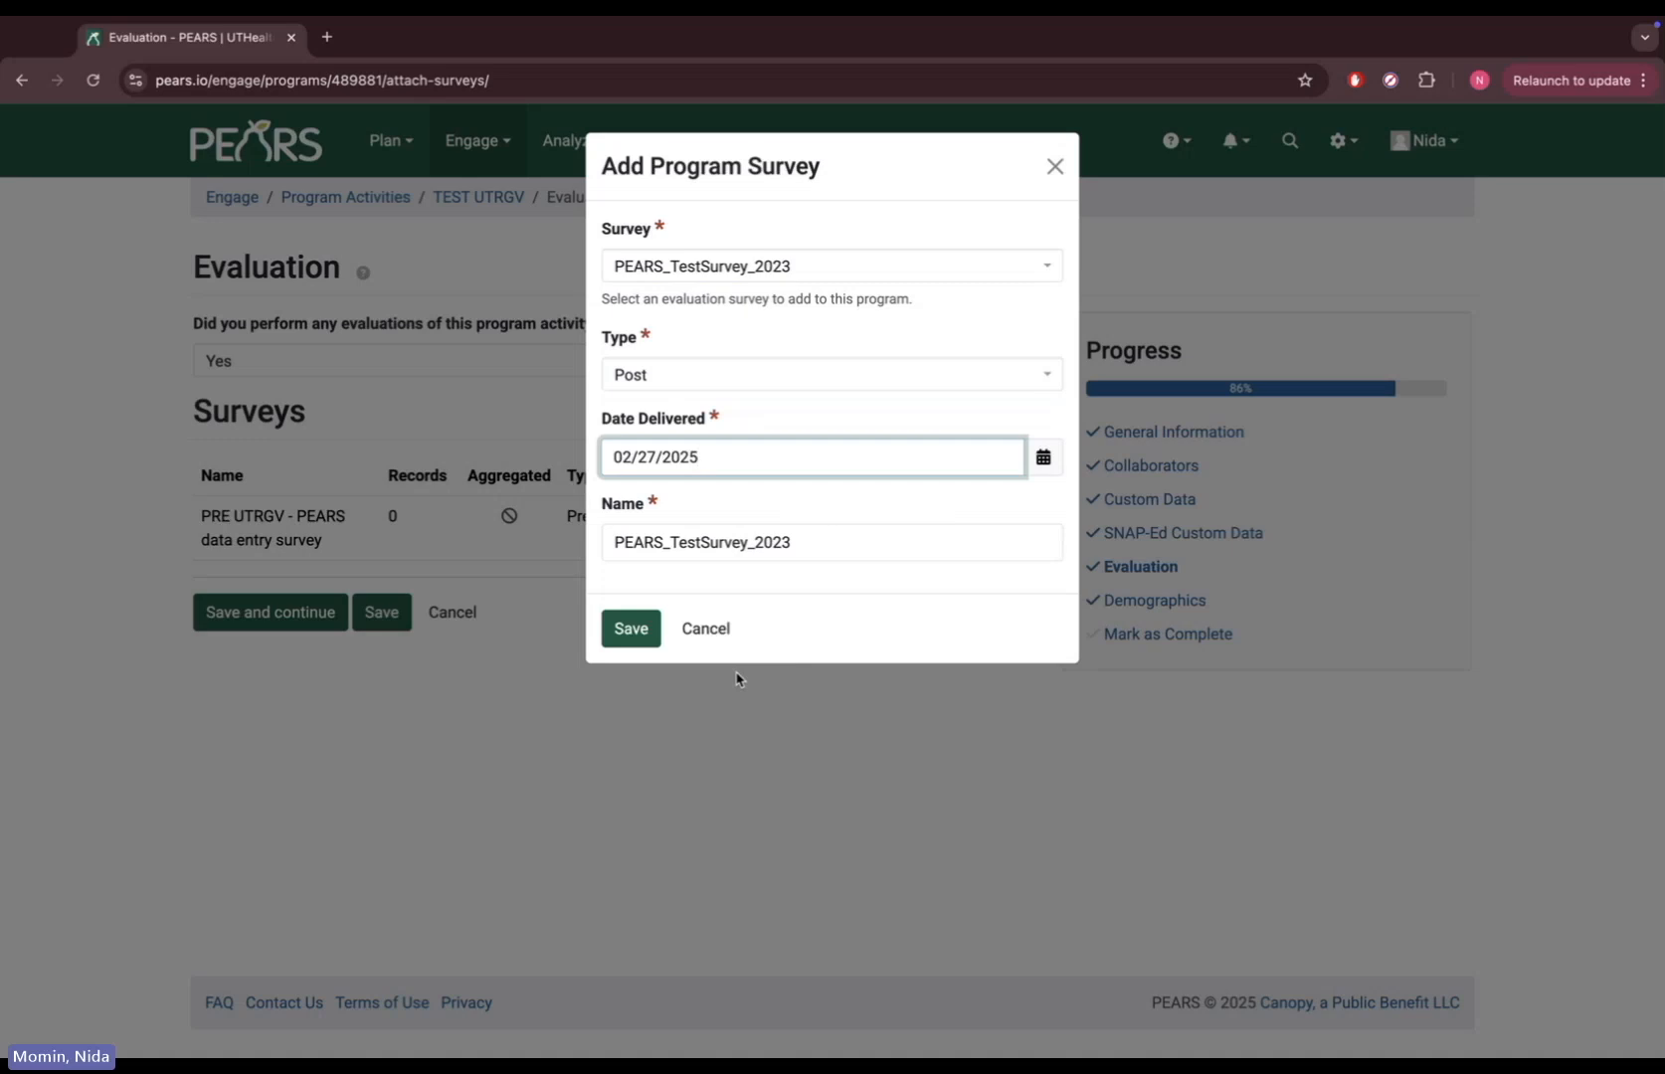
click(624, 630)
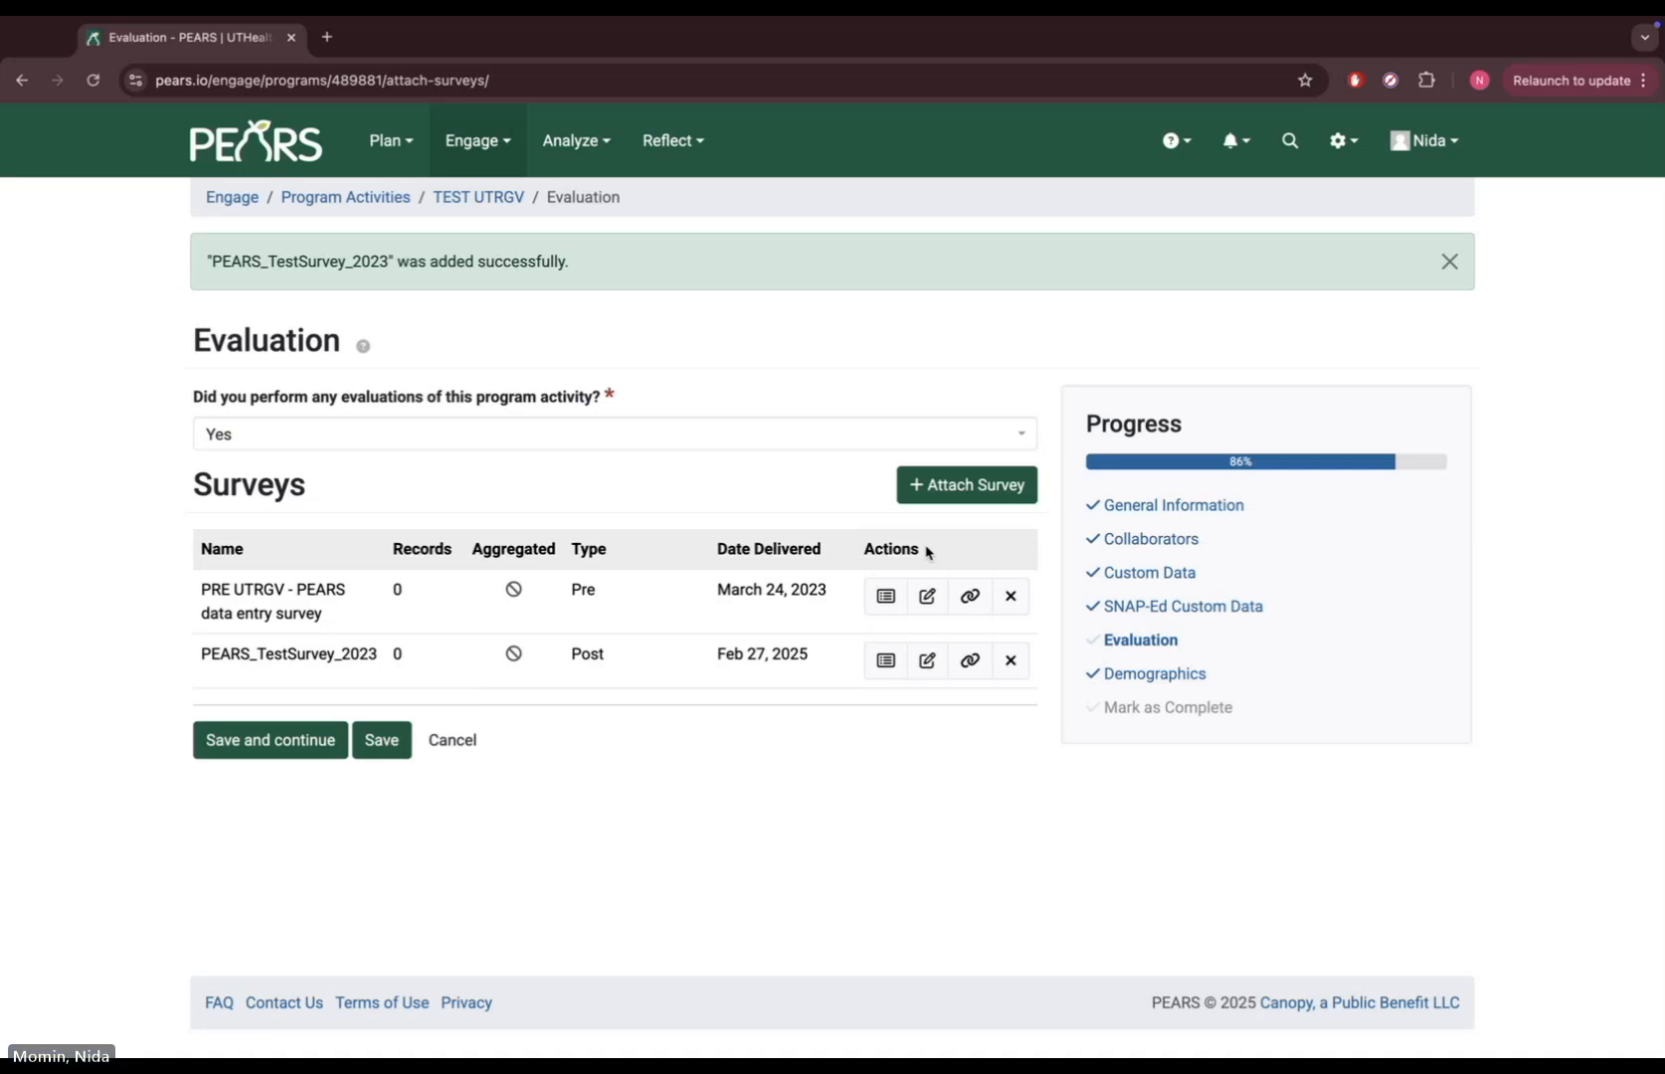
Copy the PEARS_TestSurvey_2023 share link and QR code, then close the Share dialog
click(963, 662)
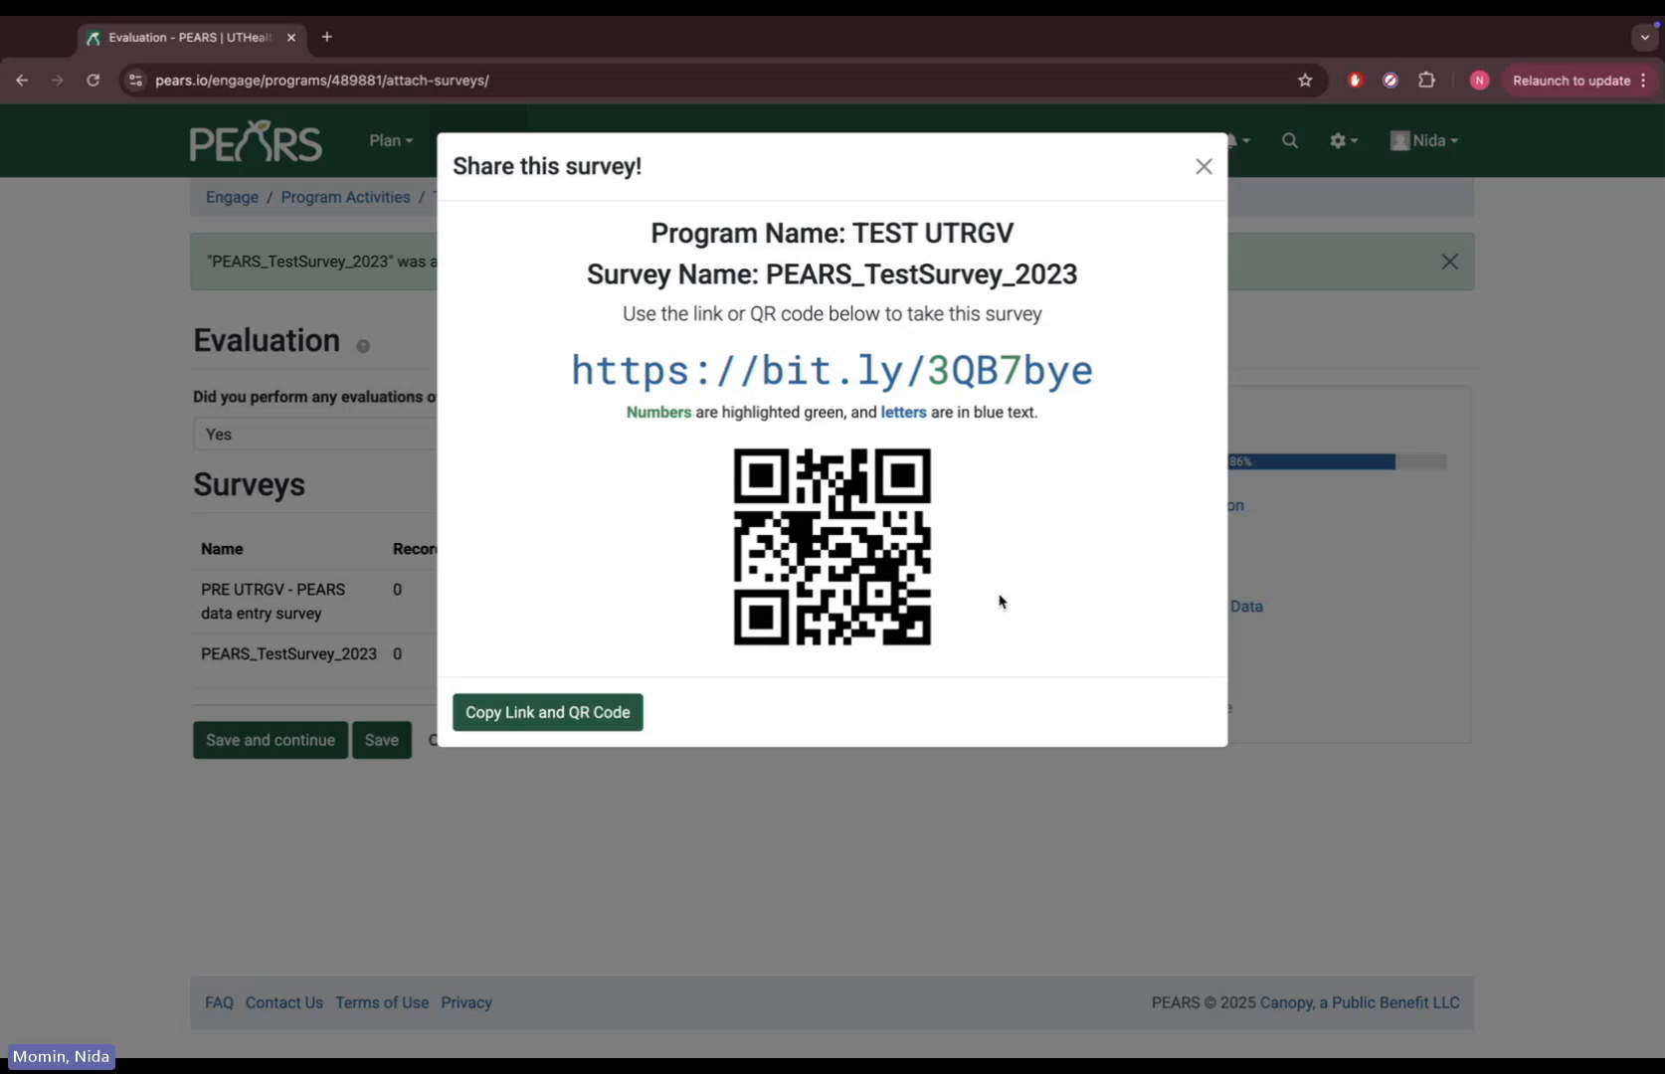
click(607, 724)
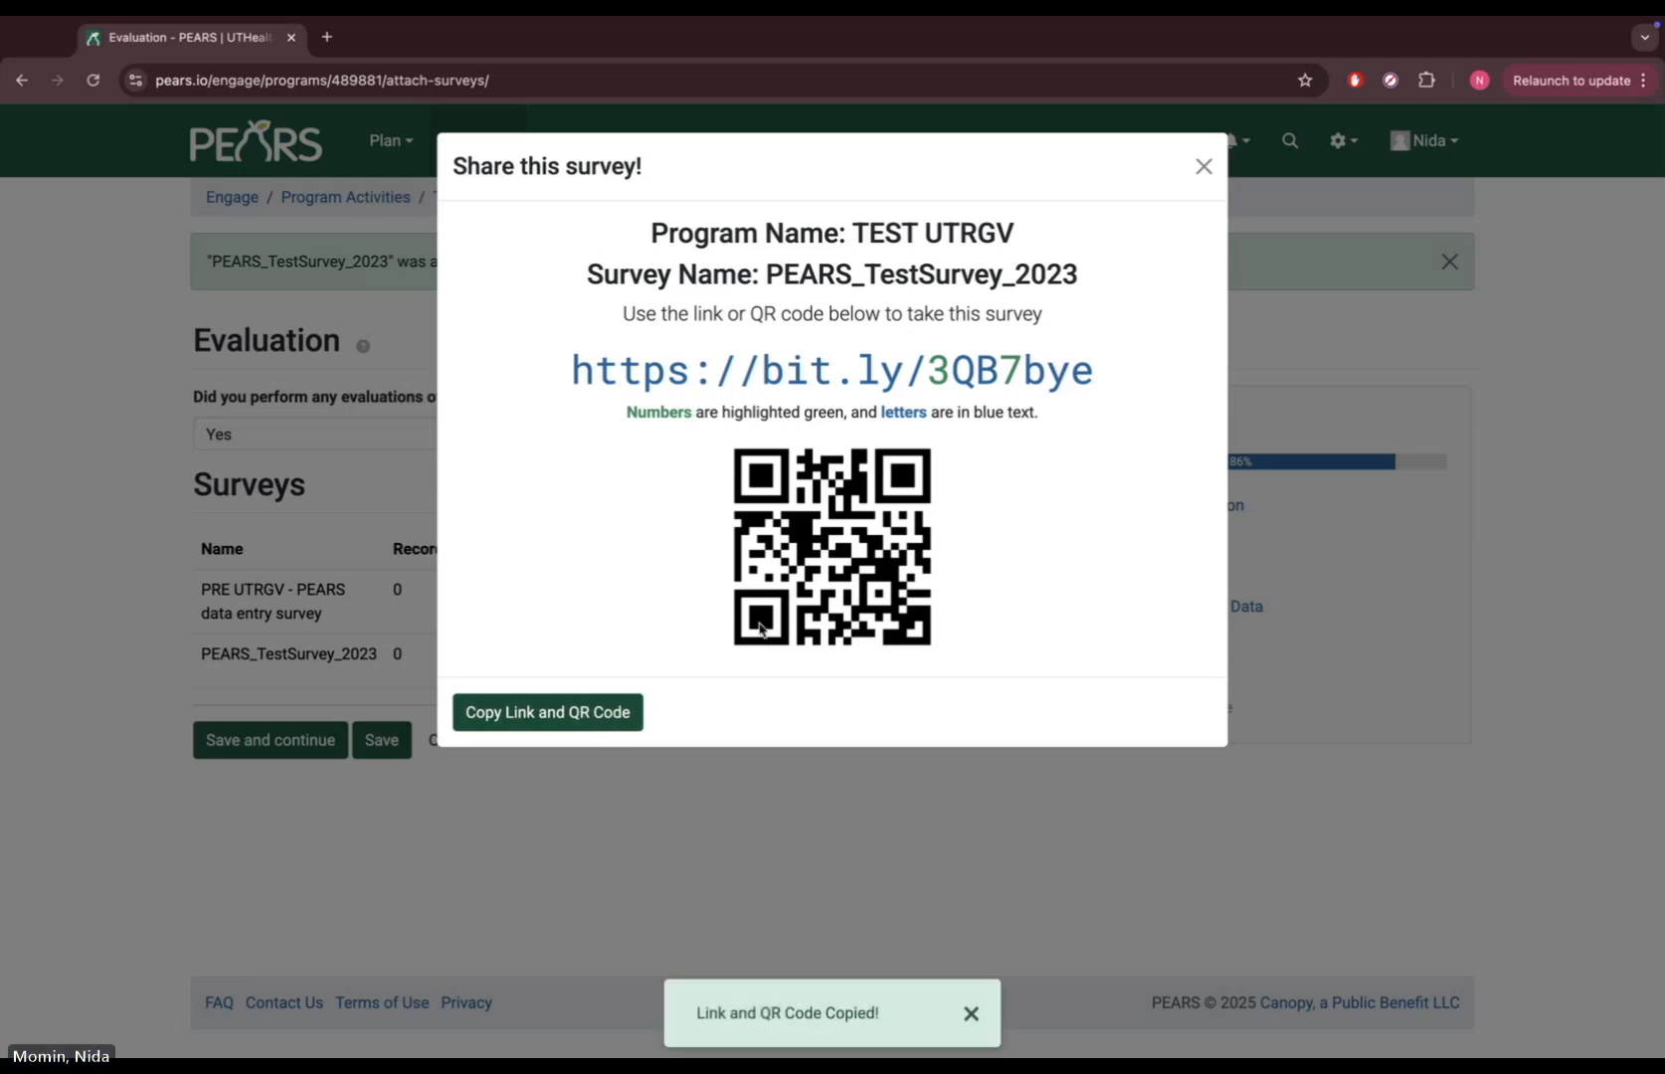
click(1202, 165)
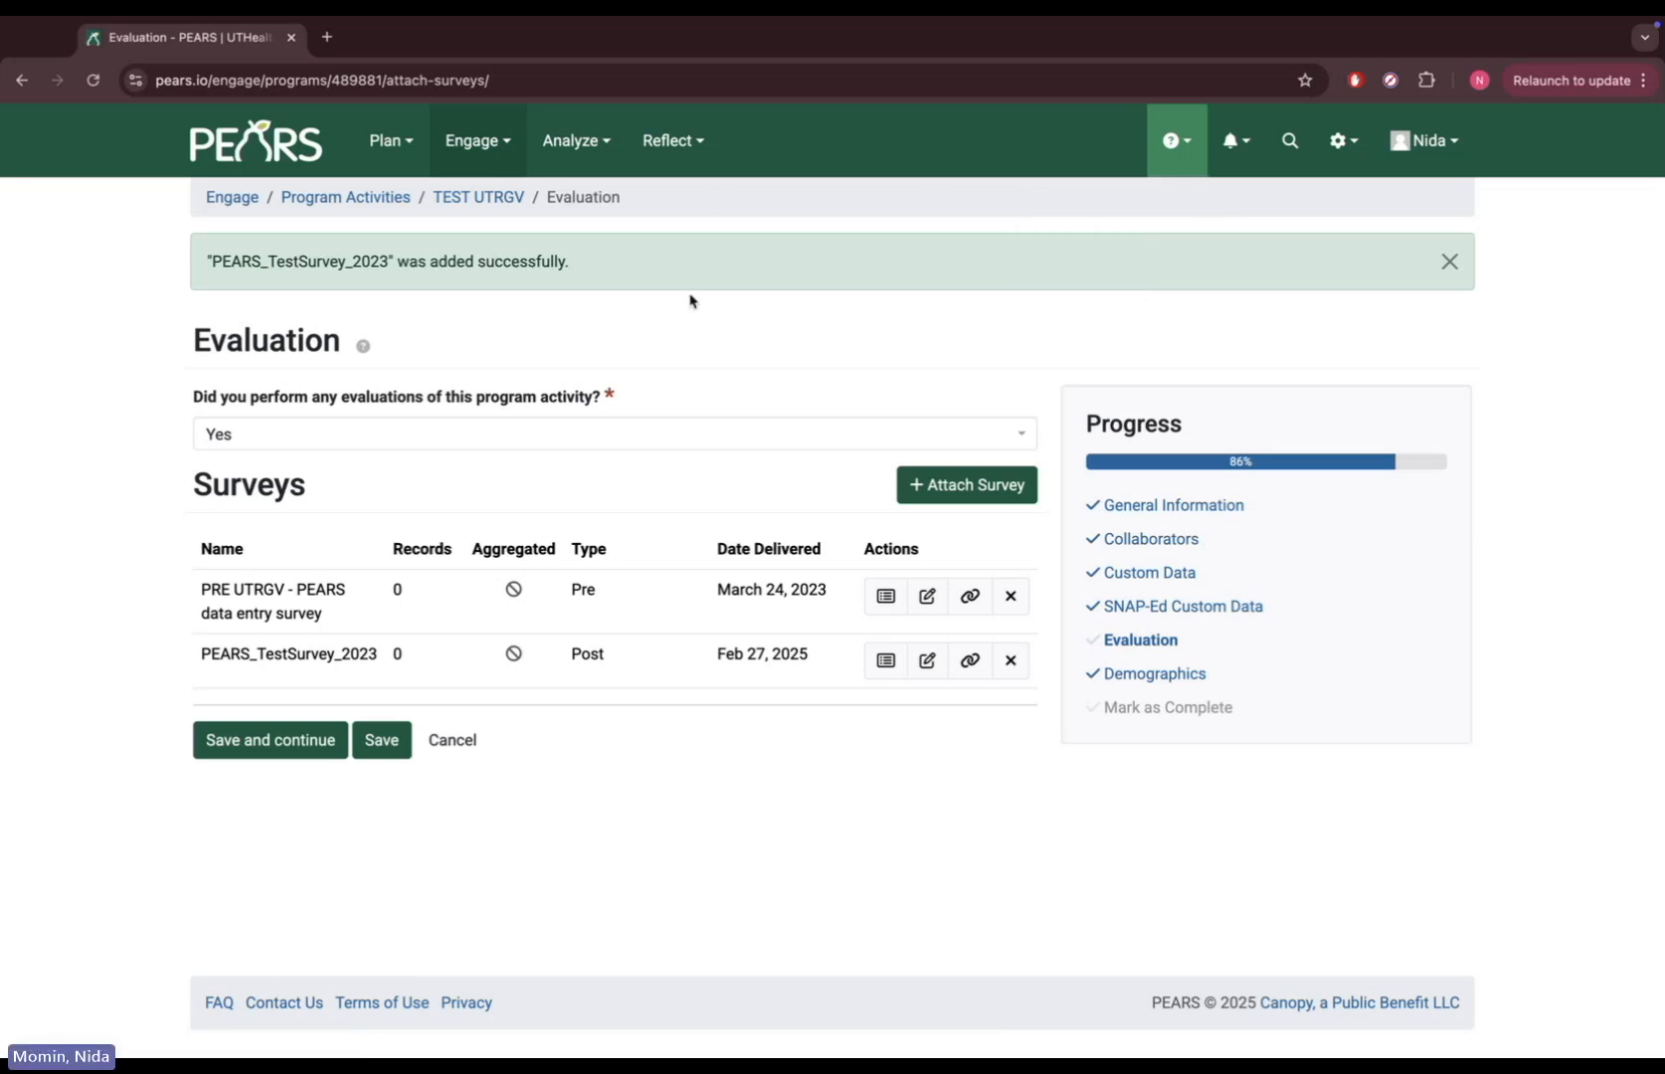
Load pears.io in a new tab and open Plan > Surveys in another tab, switching to it
click(326, 39)
text(pe)
key(Return)
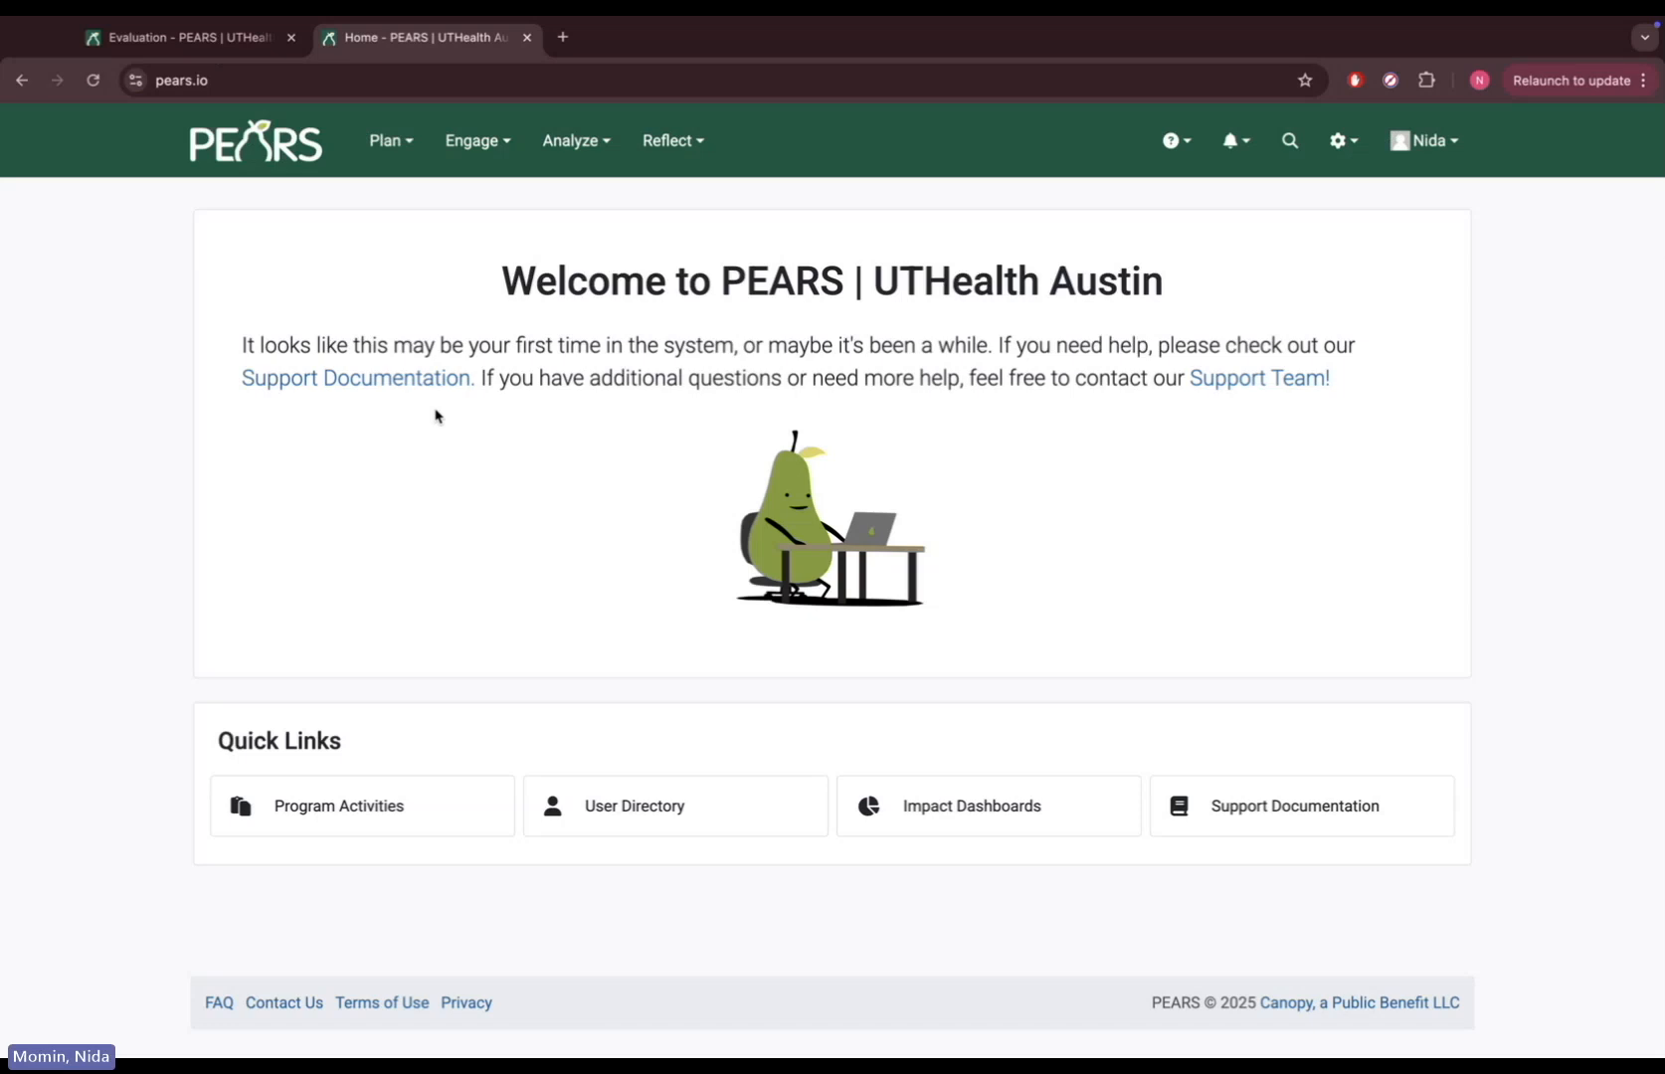
click(394, 151)
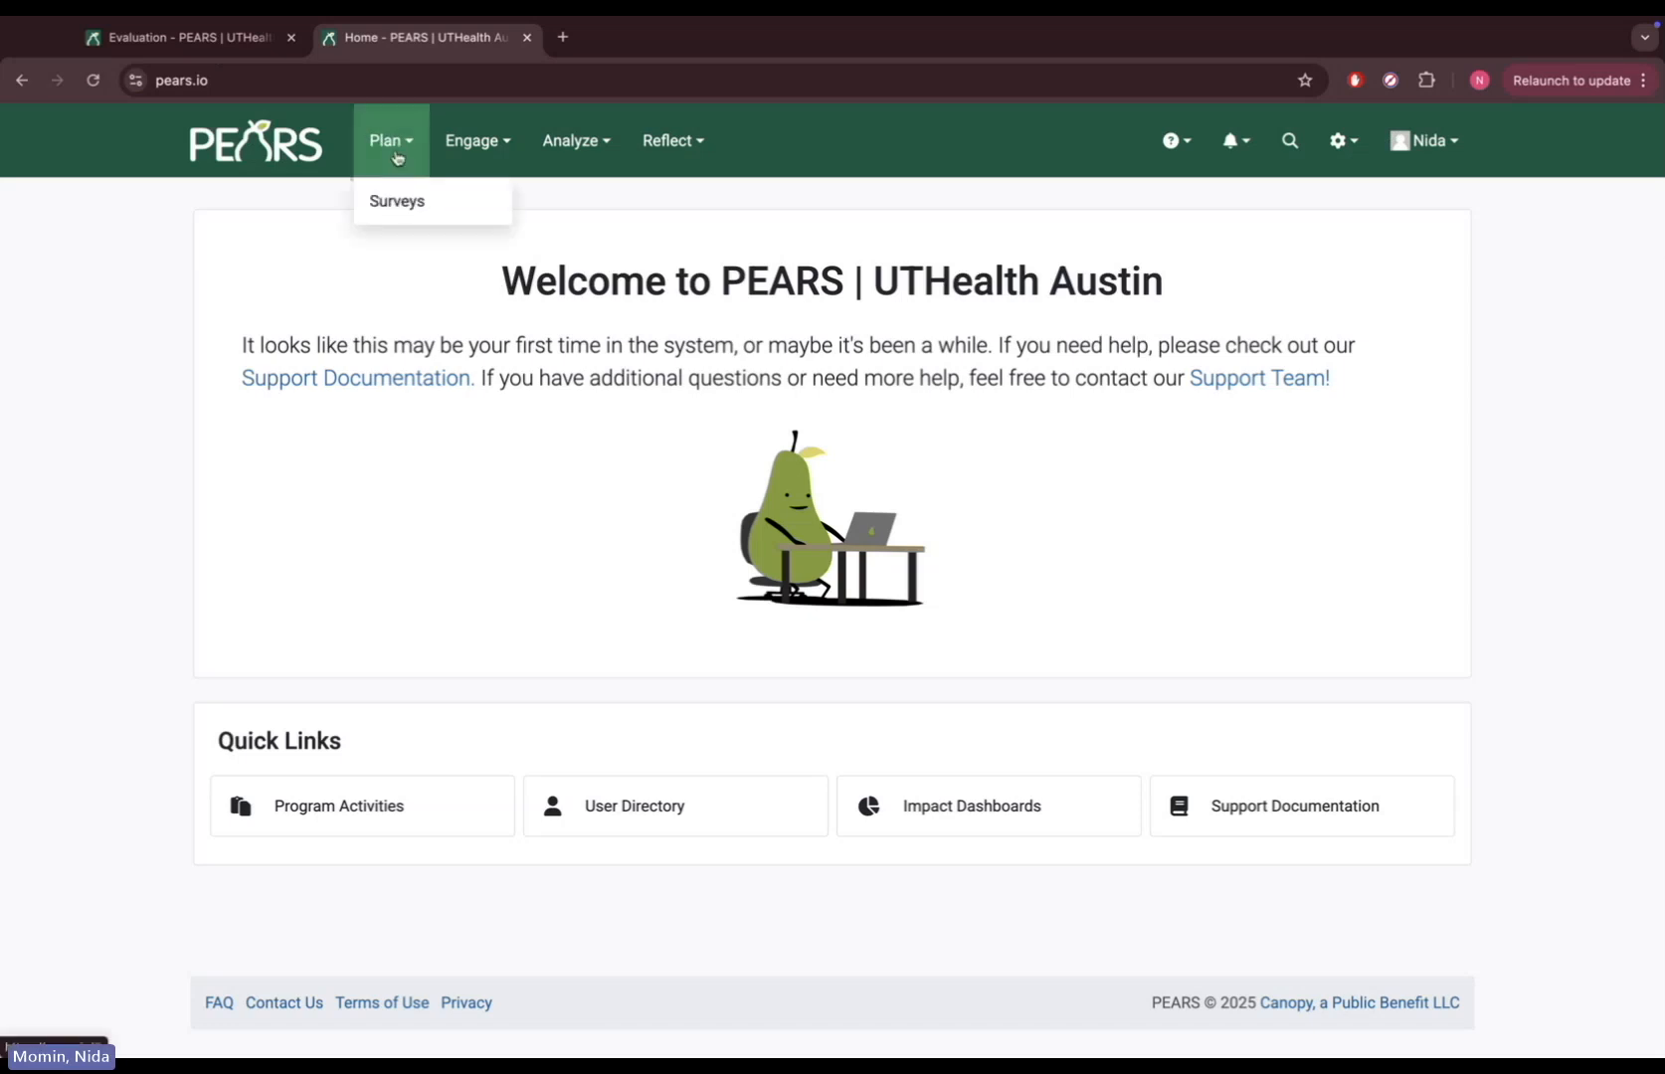
right_click(403, 203)
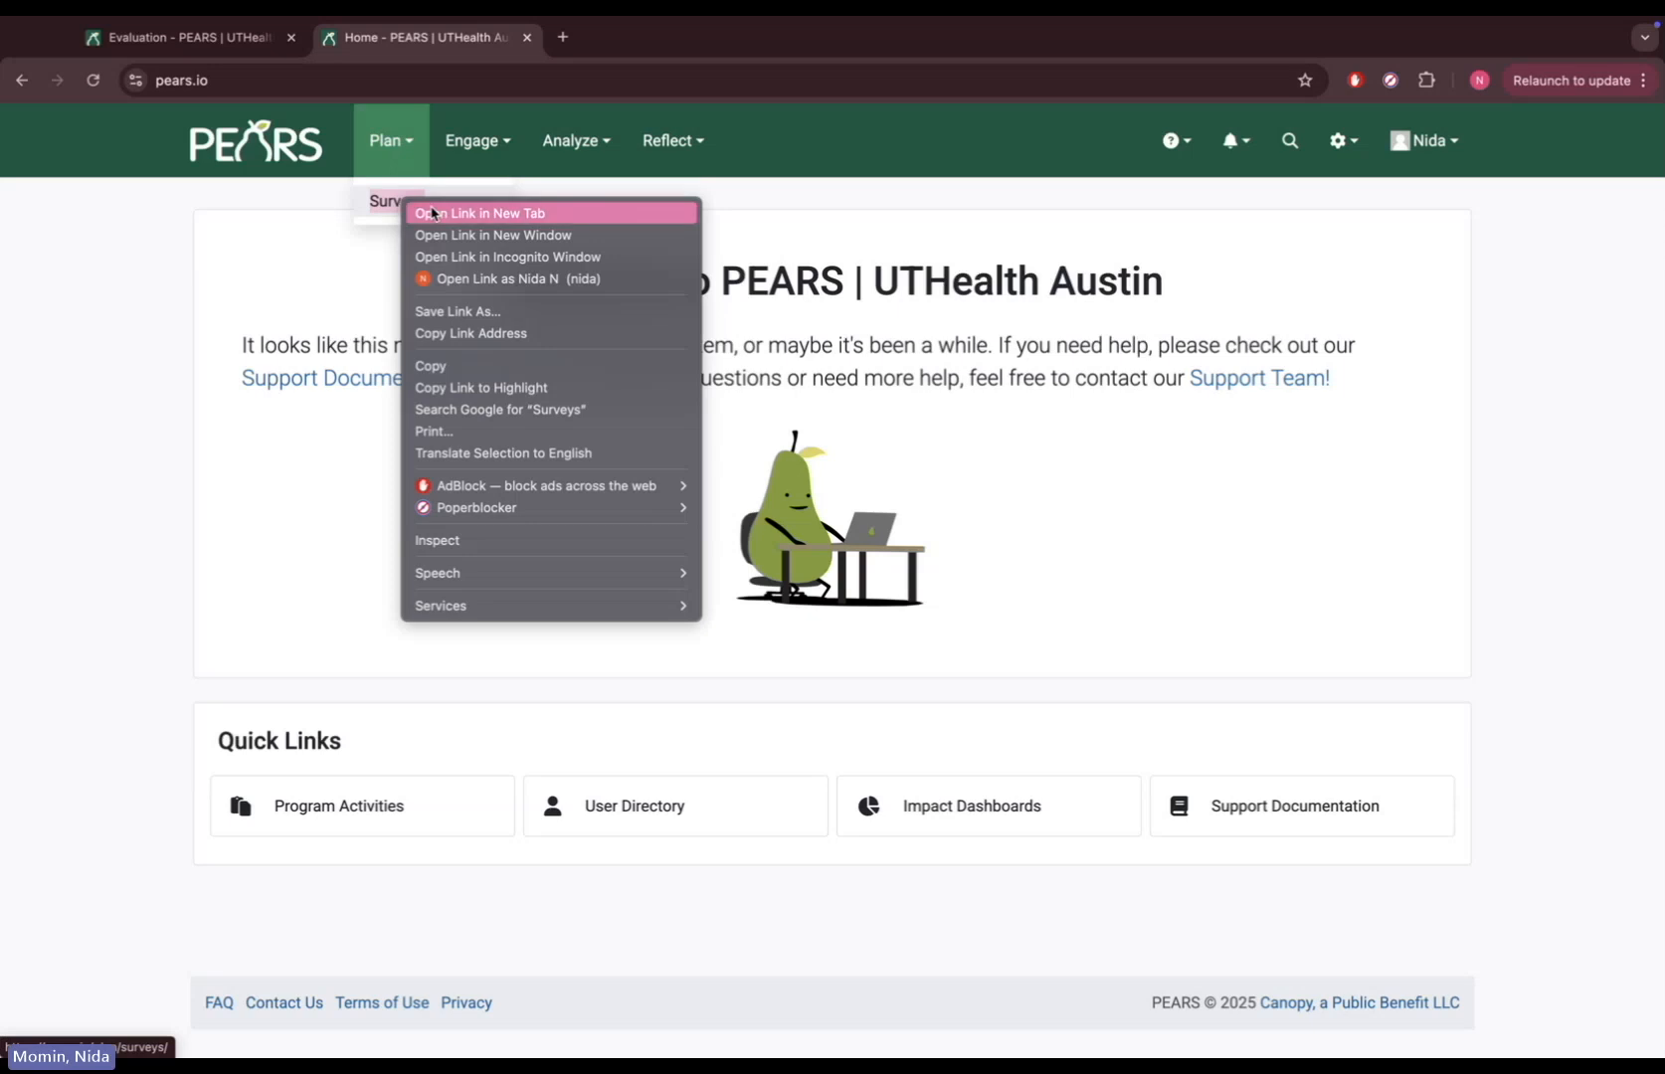
click(433, 213)
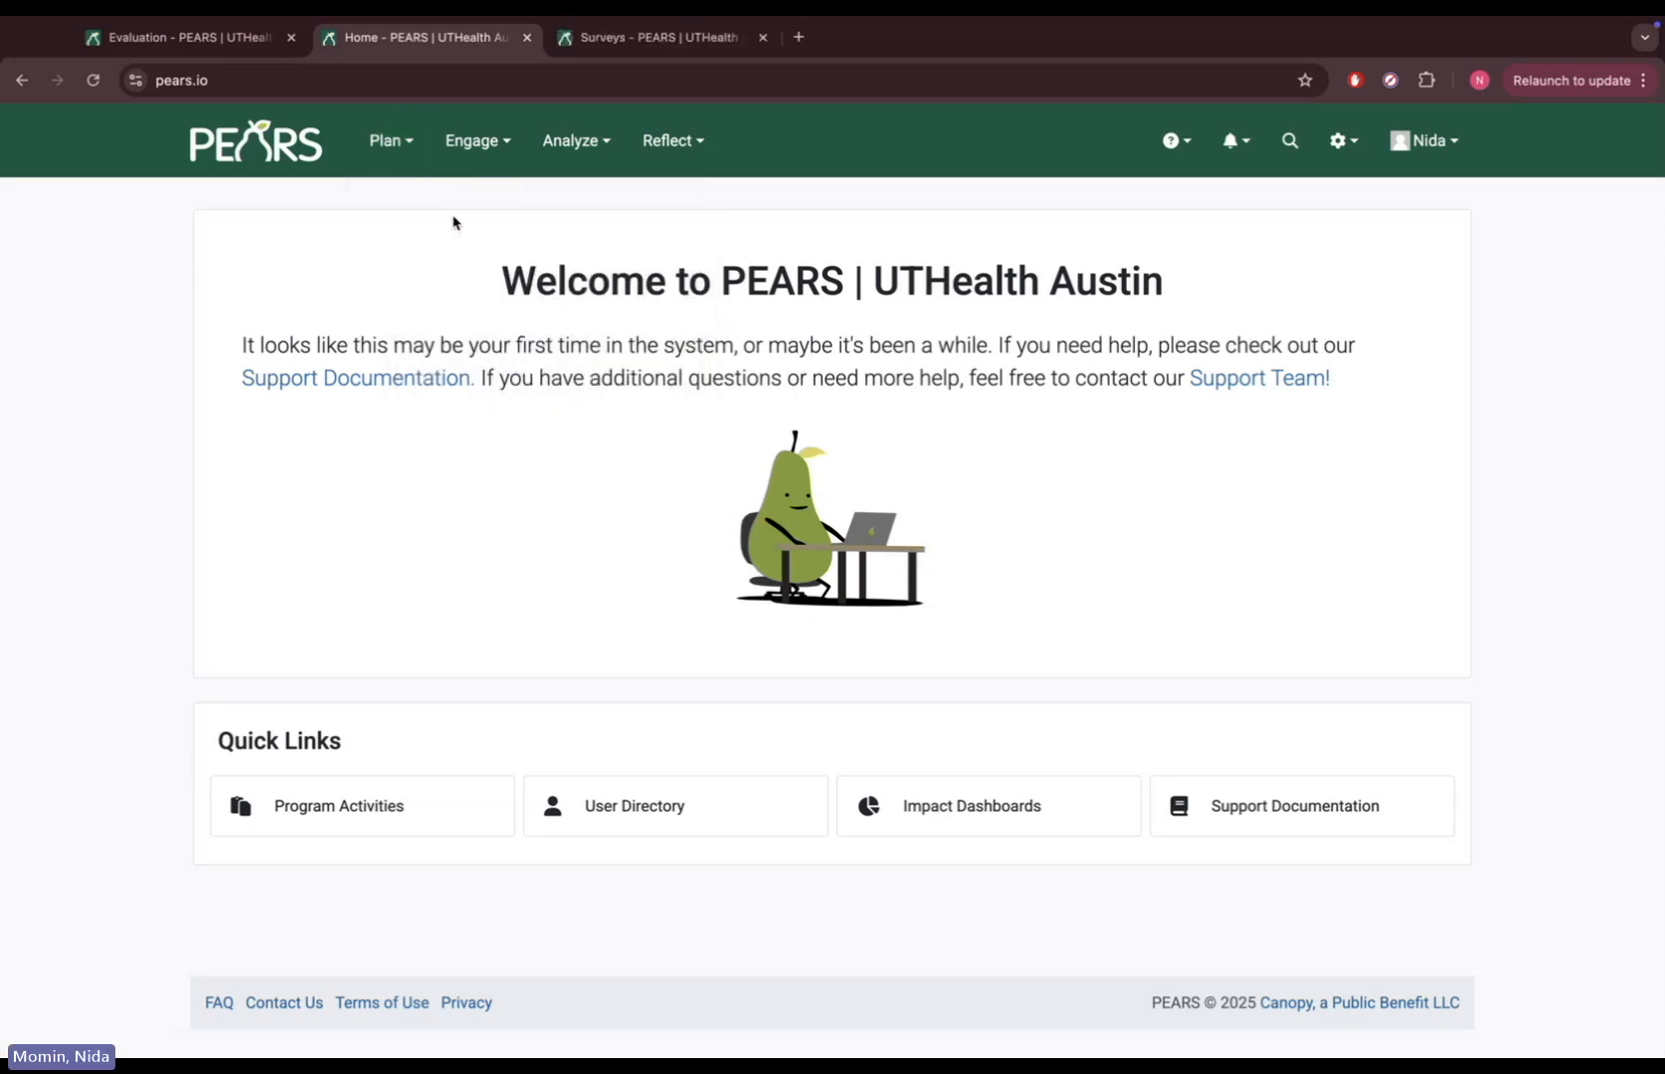
click(641, 37)
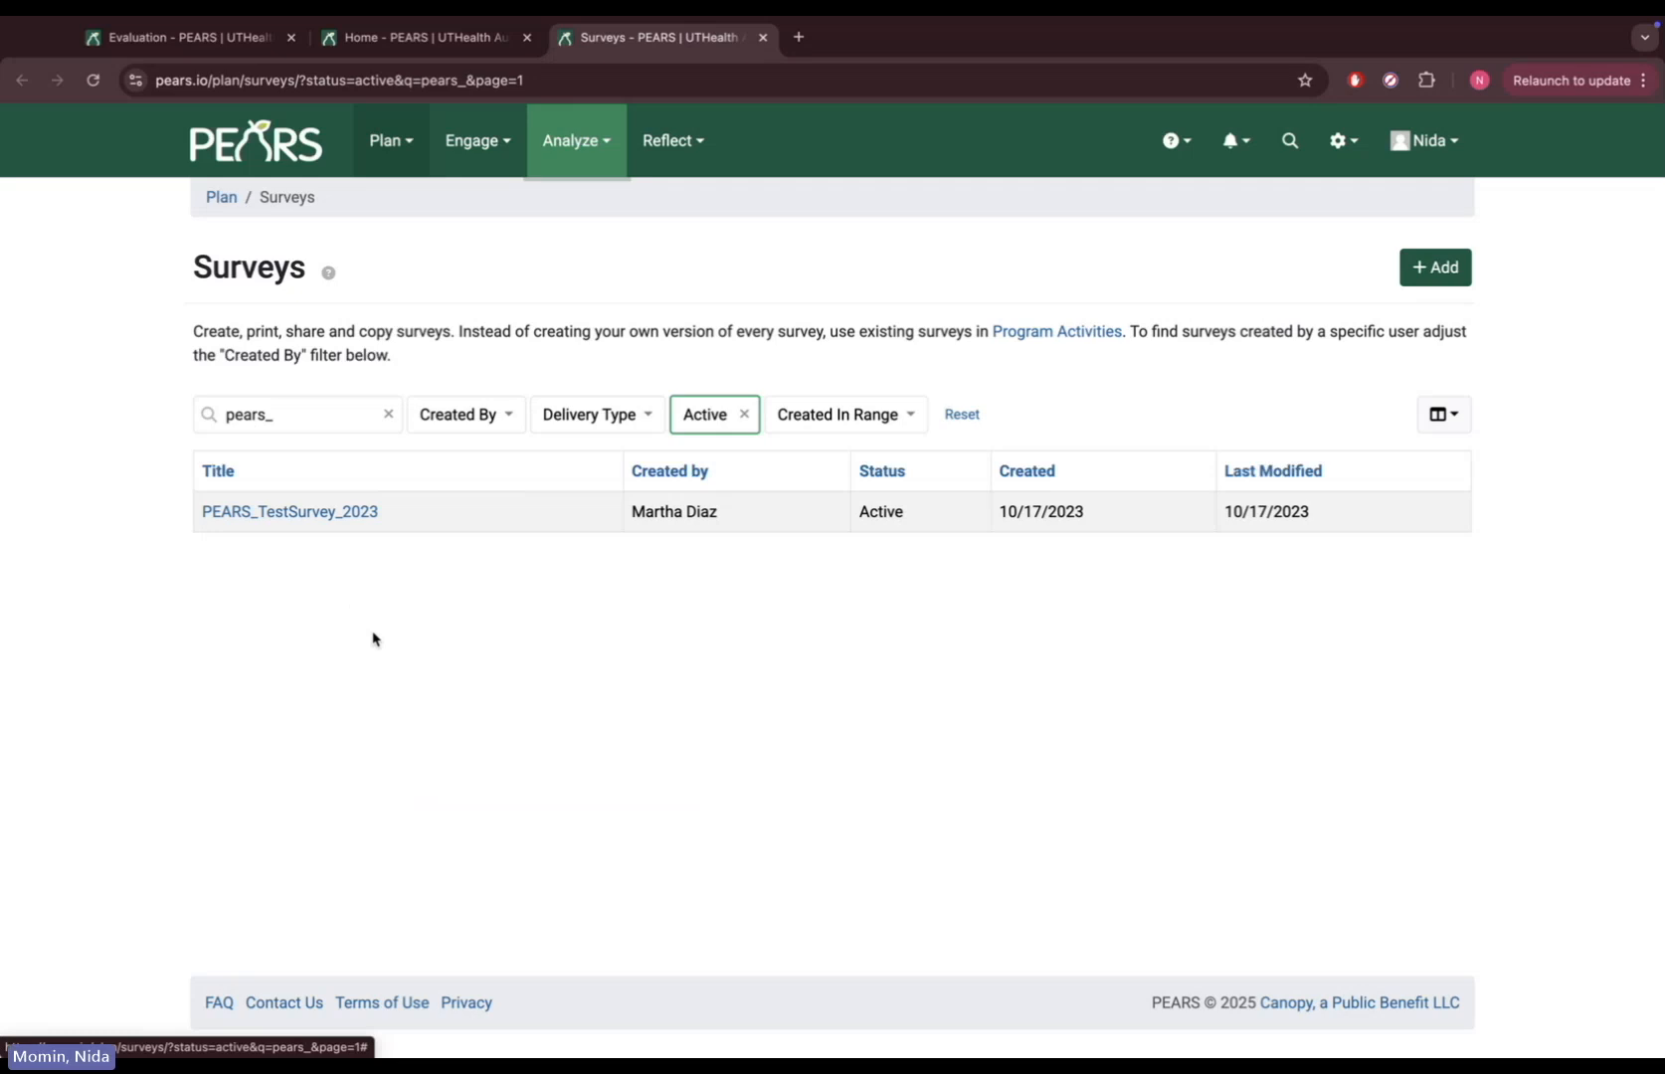
Clear the Active status filter and open the PEARS_TestSurvey_2023 details page
click(749, 418)
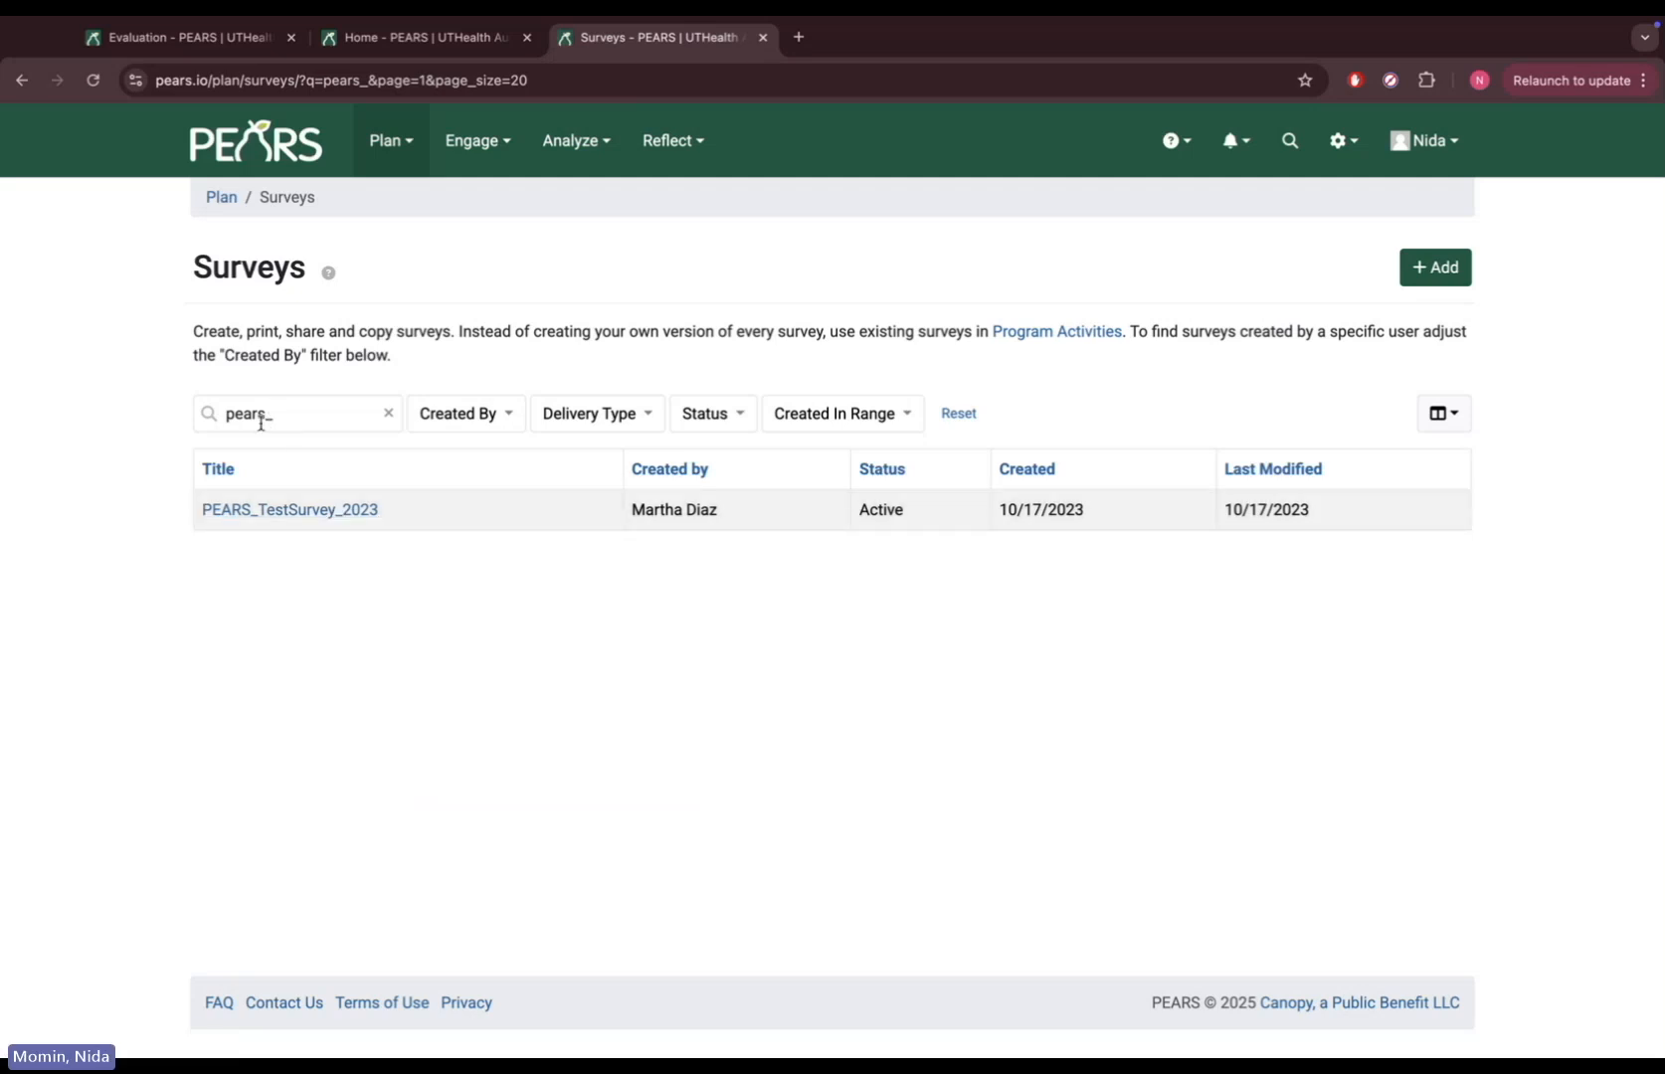
click(290, 508)
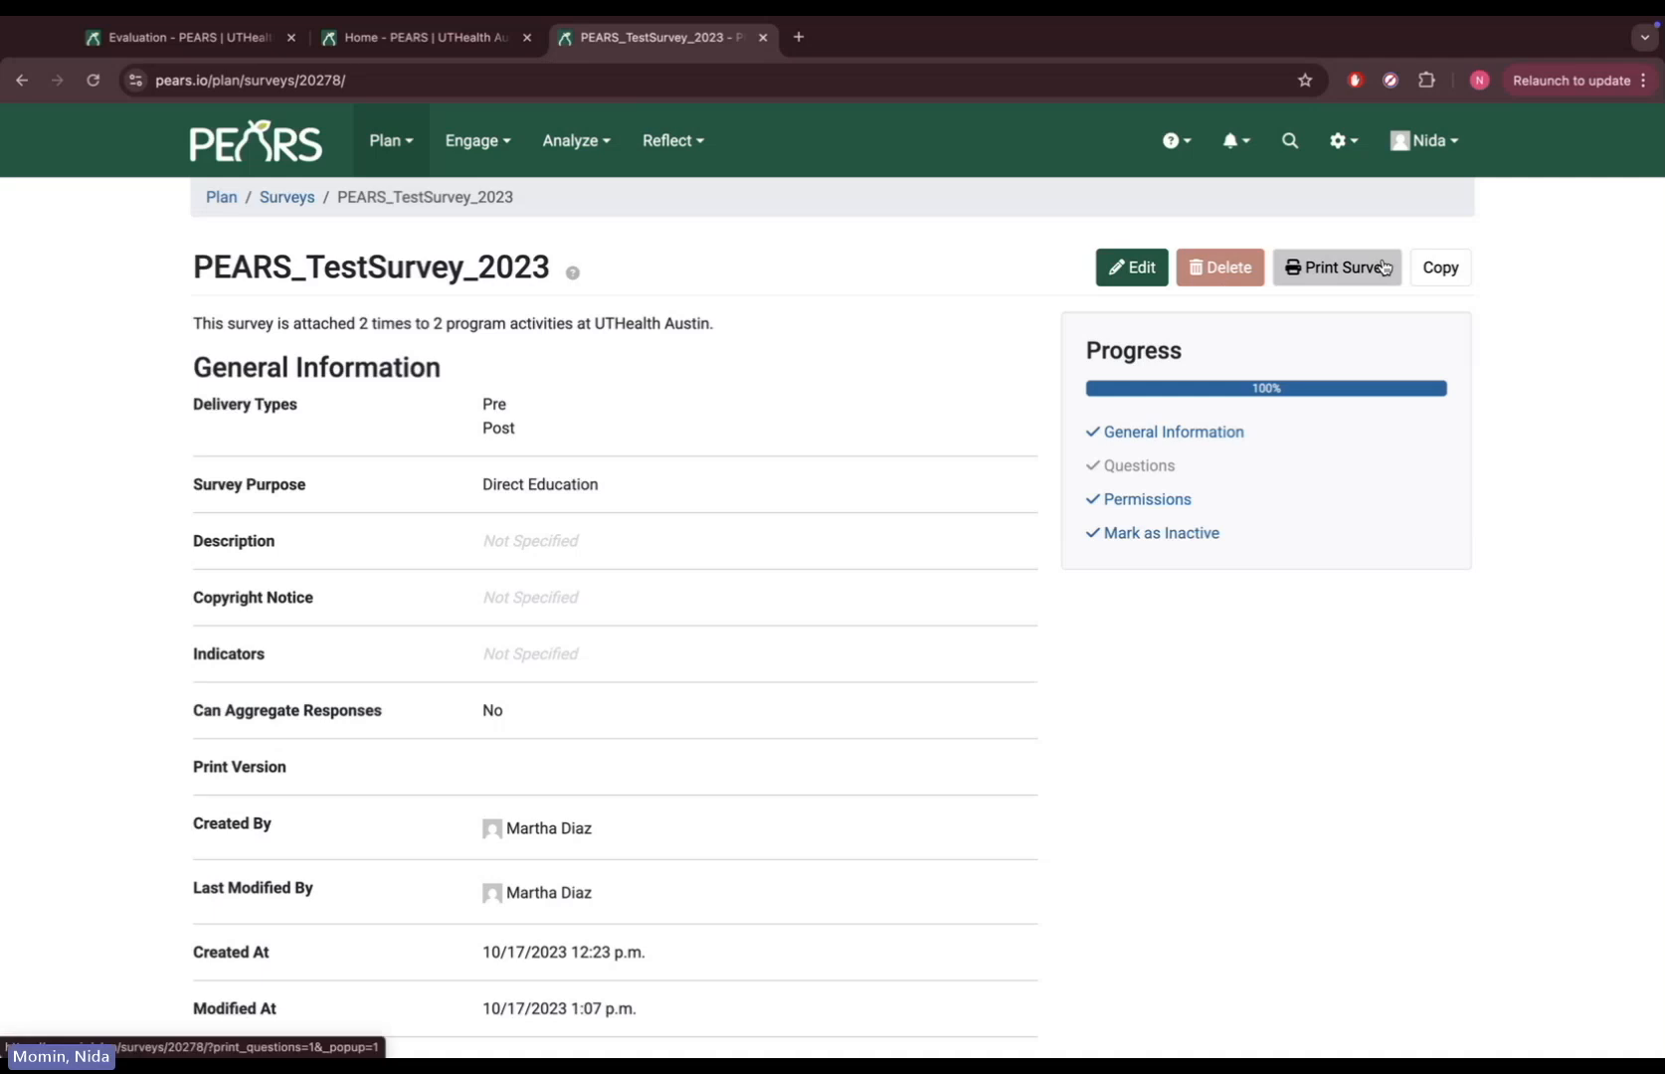
Open the printable PEARS_TestSurvey_2023 in a new tab, then return to its details tab
click(1334, 275)
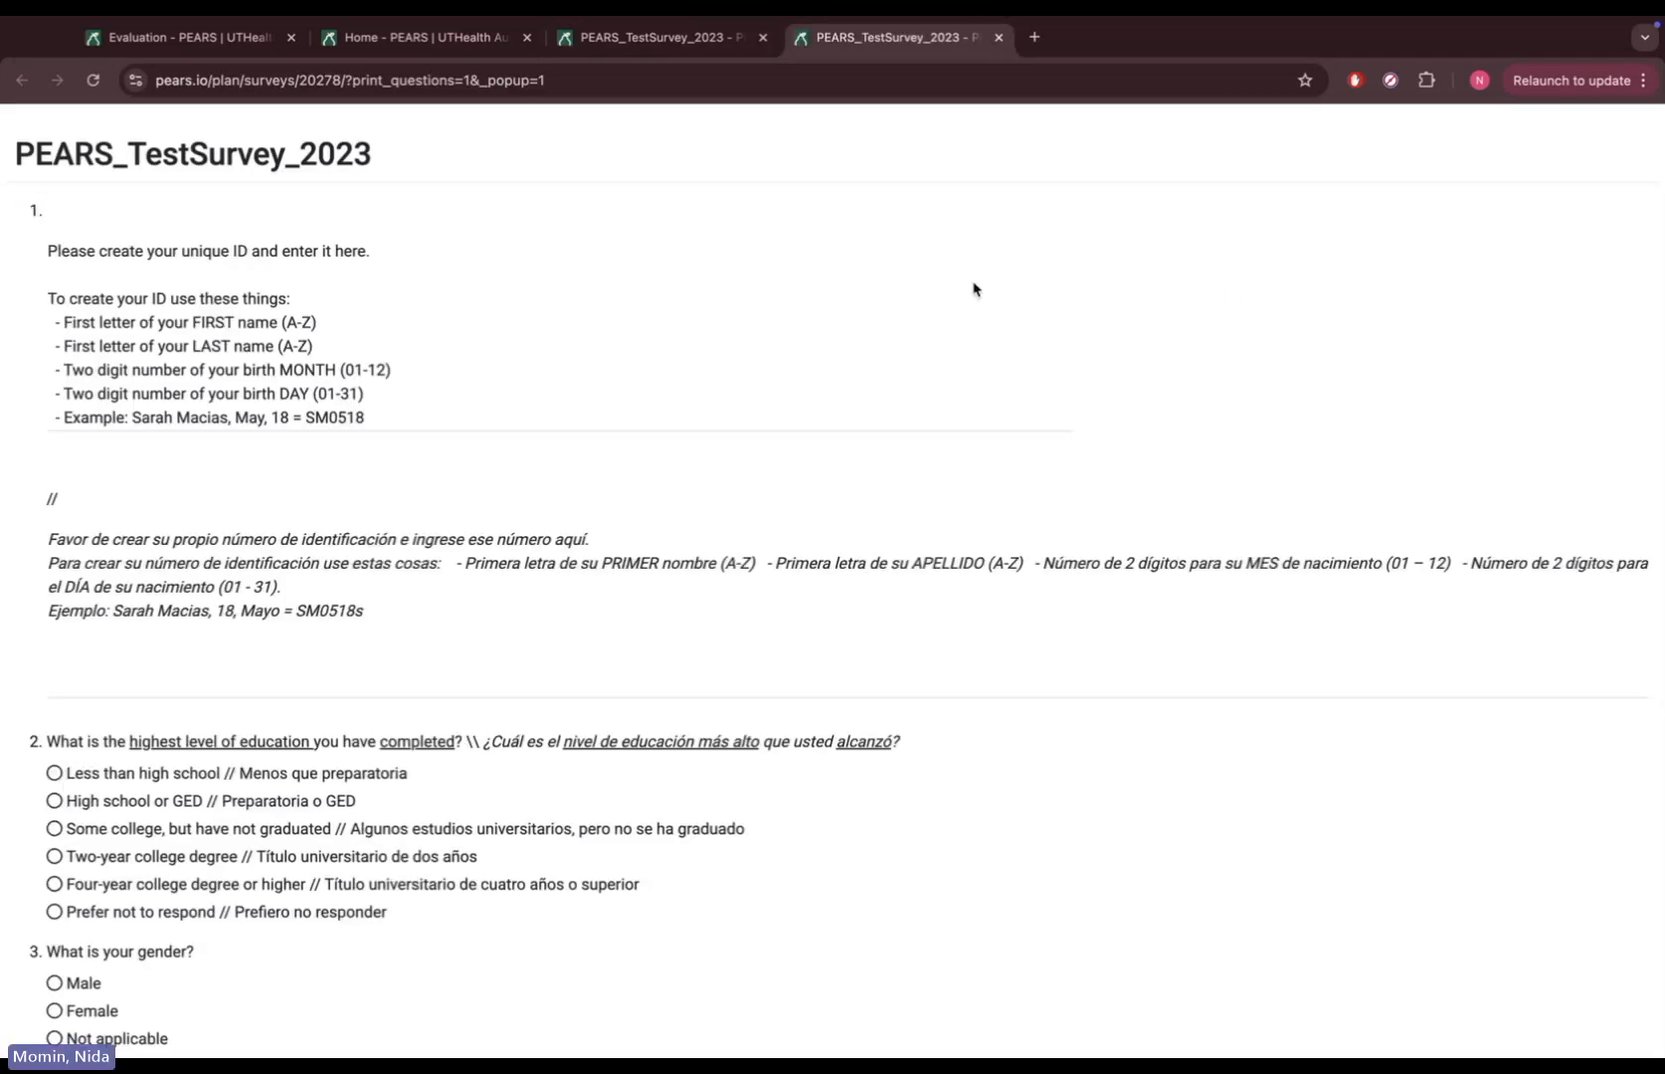
click(622, 42)
click(576, 140)
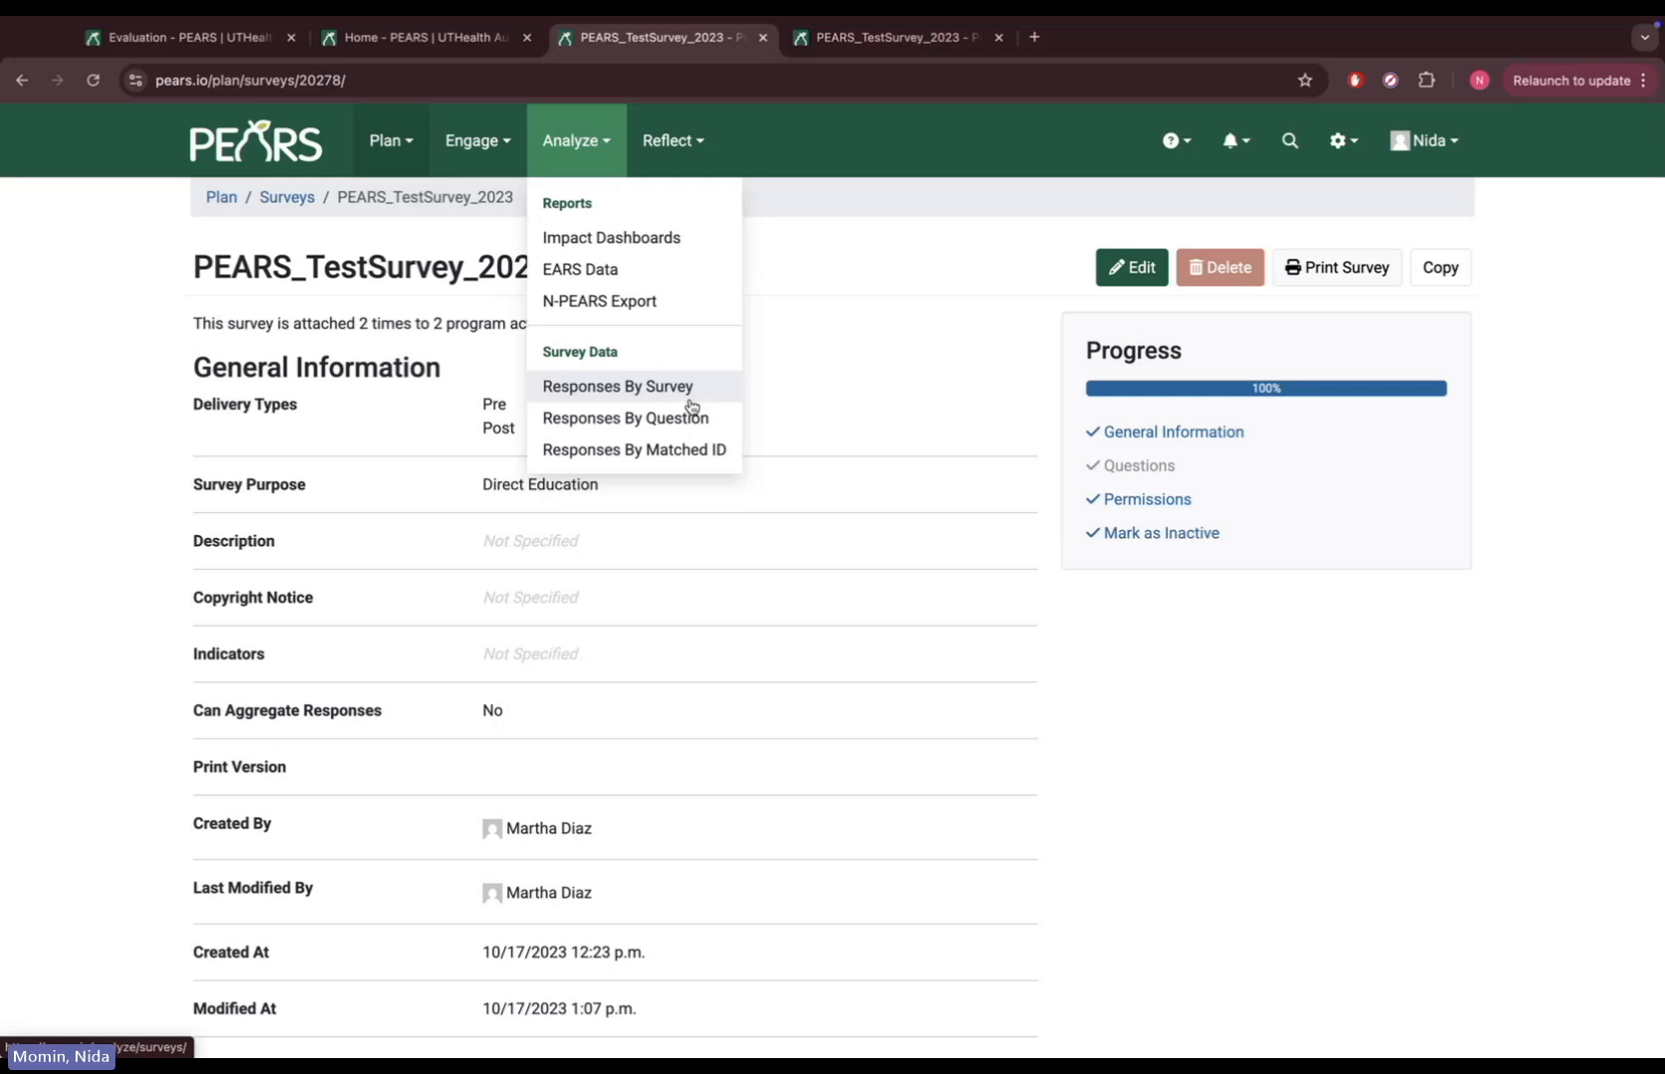
Back on the TEST UTRGV Evaluation tab, start a new response for the PRE UTRGV survey
click(182, 45)
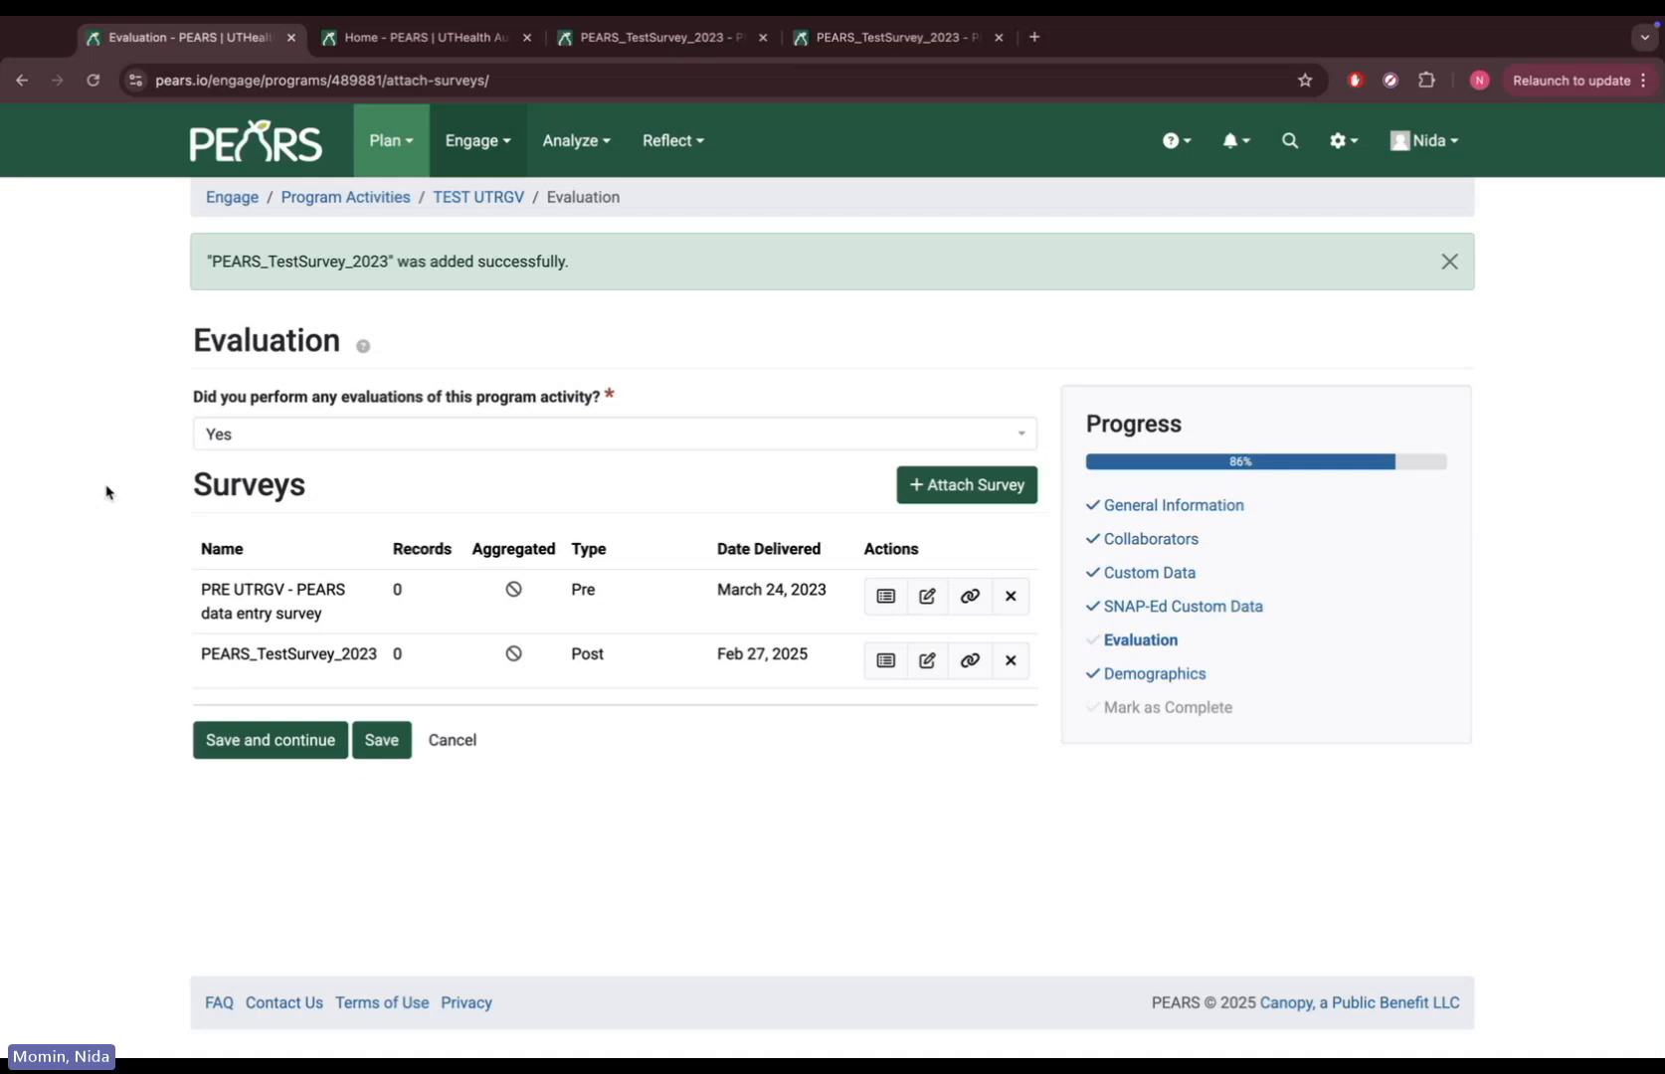
click(881, 600)
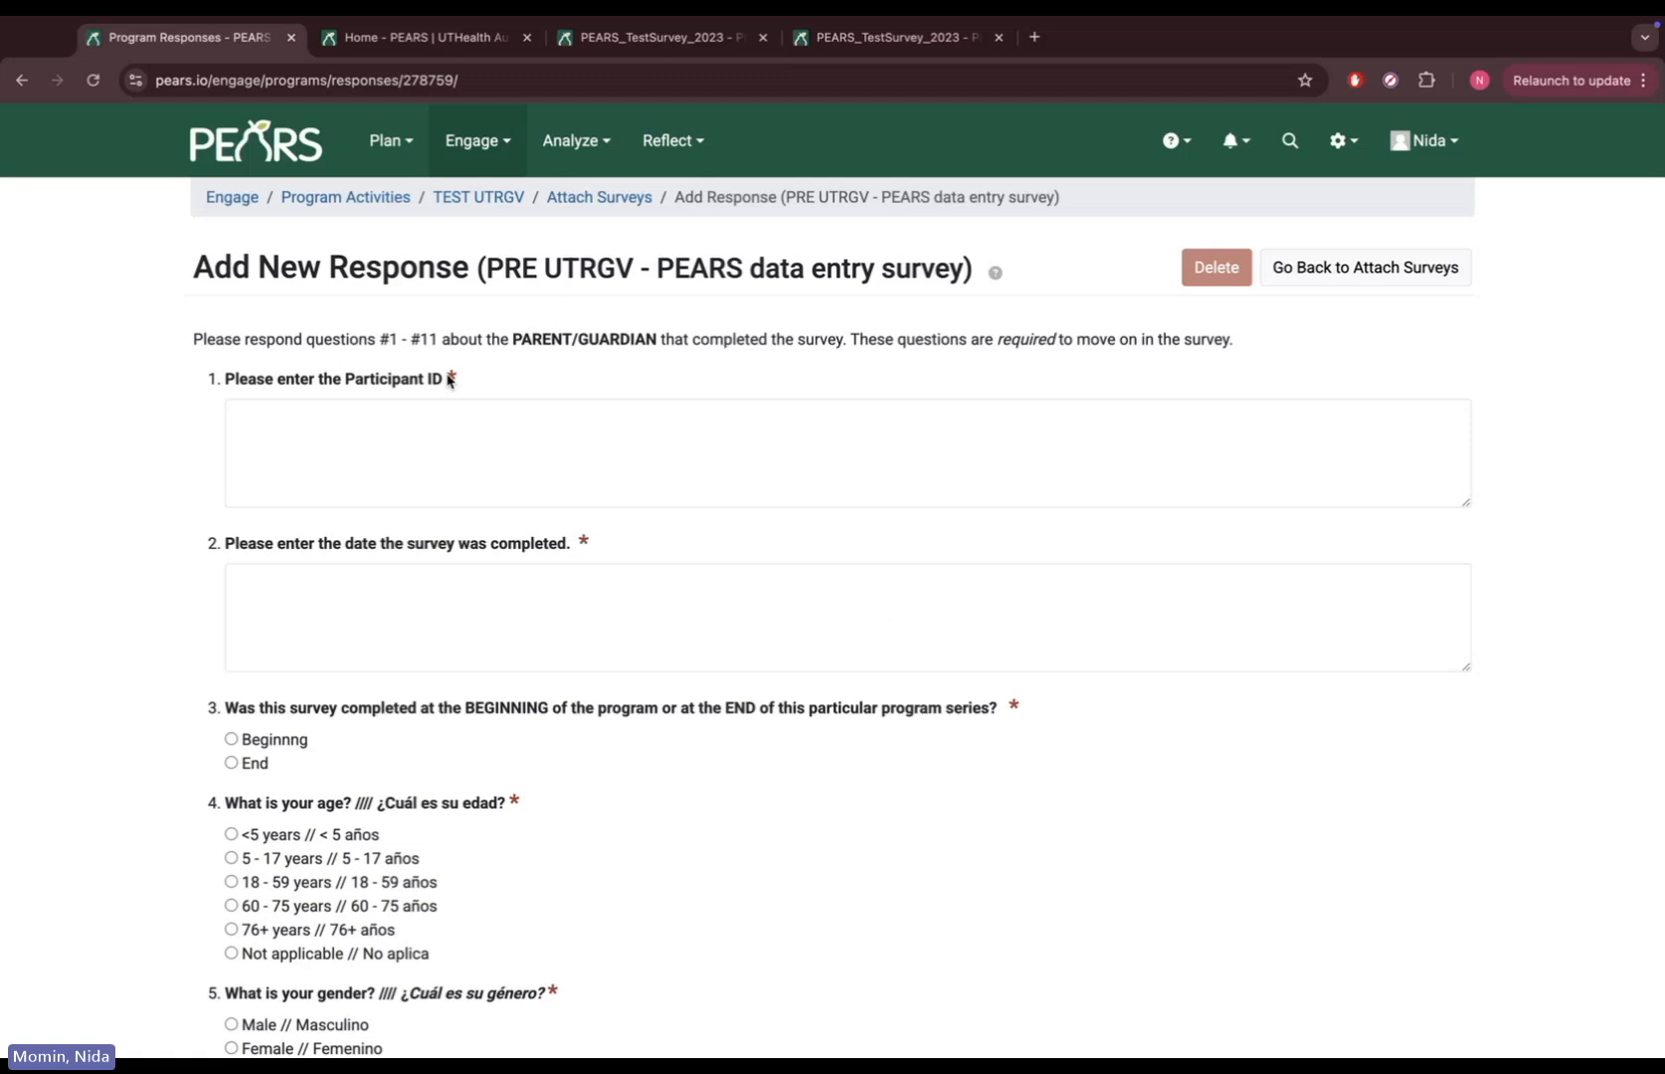
Enter participant ID 'test', completed 02/27/2025 at the End, with age and gender Not applicable
click(439, 429)
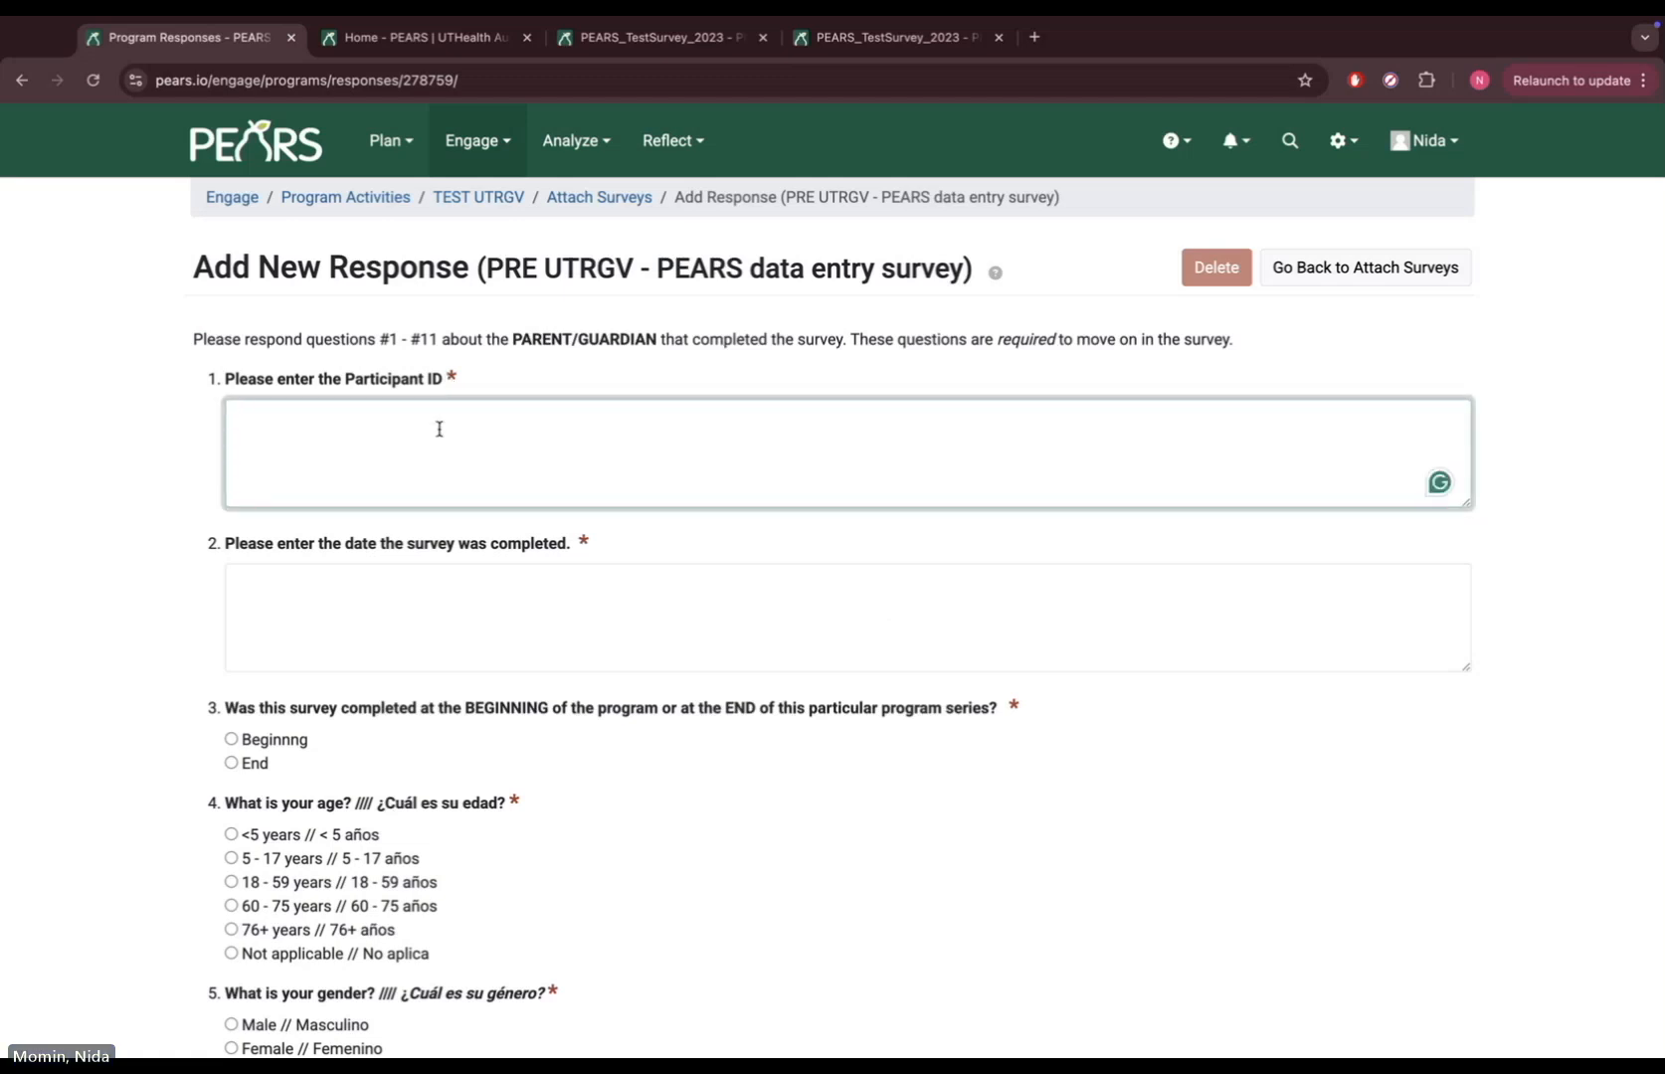
text(test)
click(464, 605)
text(0)
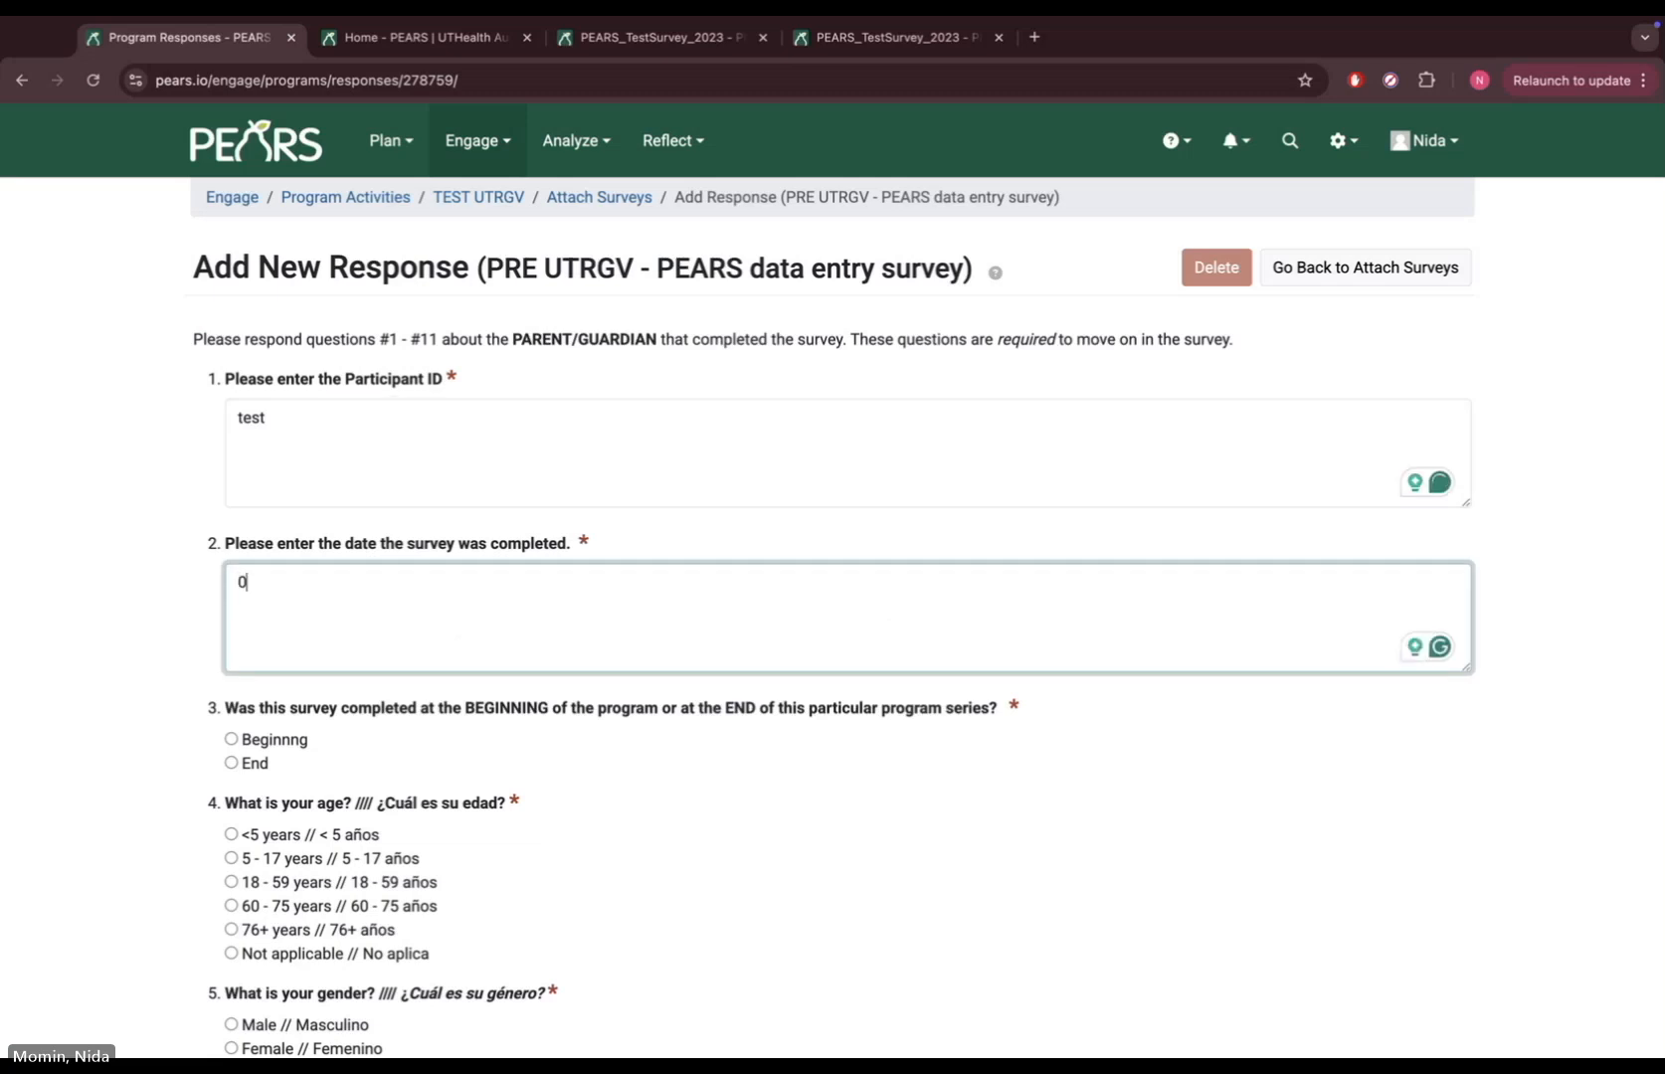
text(2/27/2025)
click(230, 762)
click(231, 952)
scroll(238, 955, down, 4)
click(231, 718)
Enter zip code 12345, mark ethnicity, race and education Not applicable, and set child's age to Prefer not to respond
click(242, 795)
text(12345)
scroll(235, 696, down, 4)
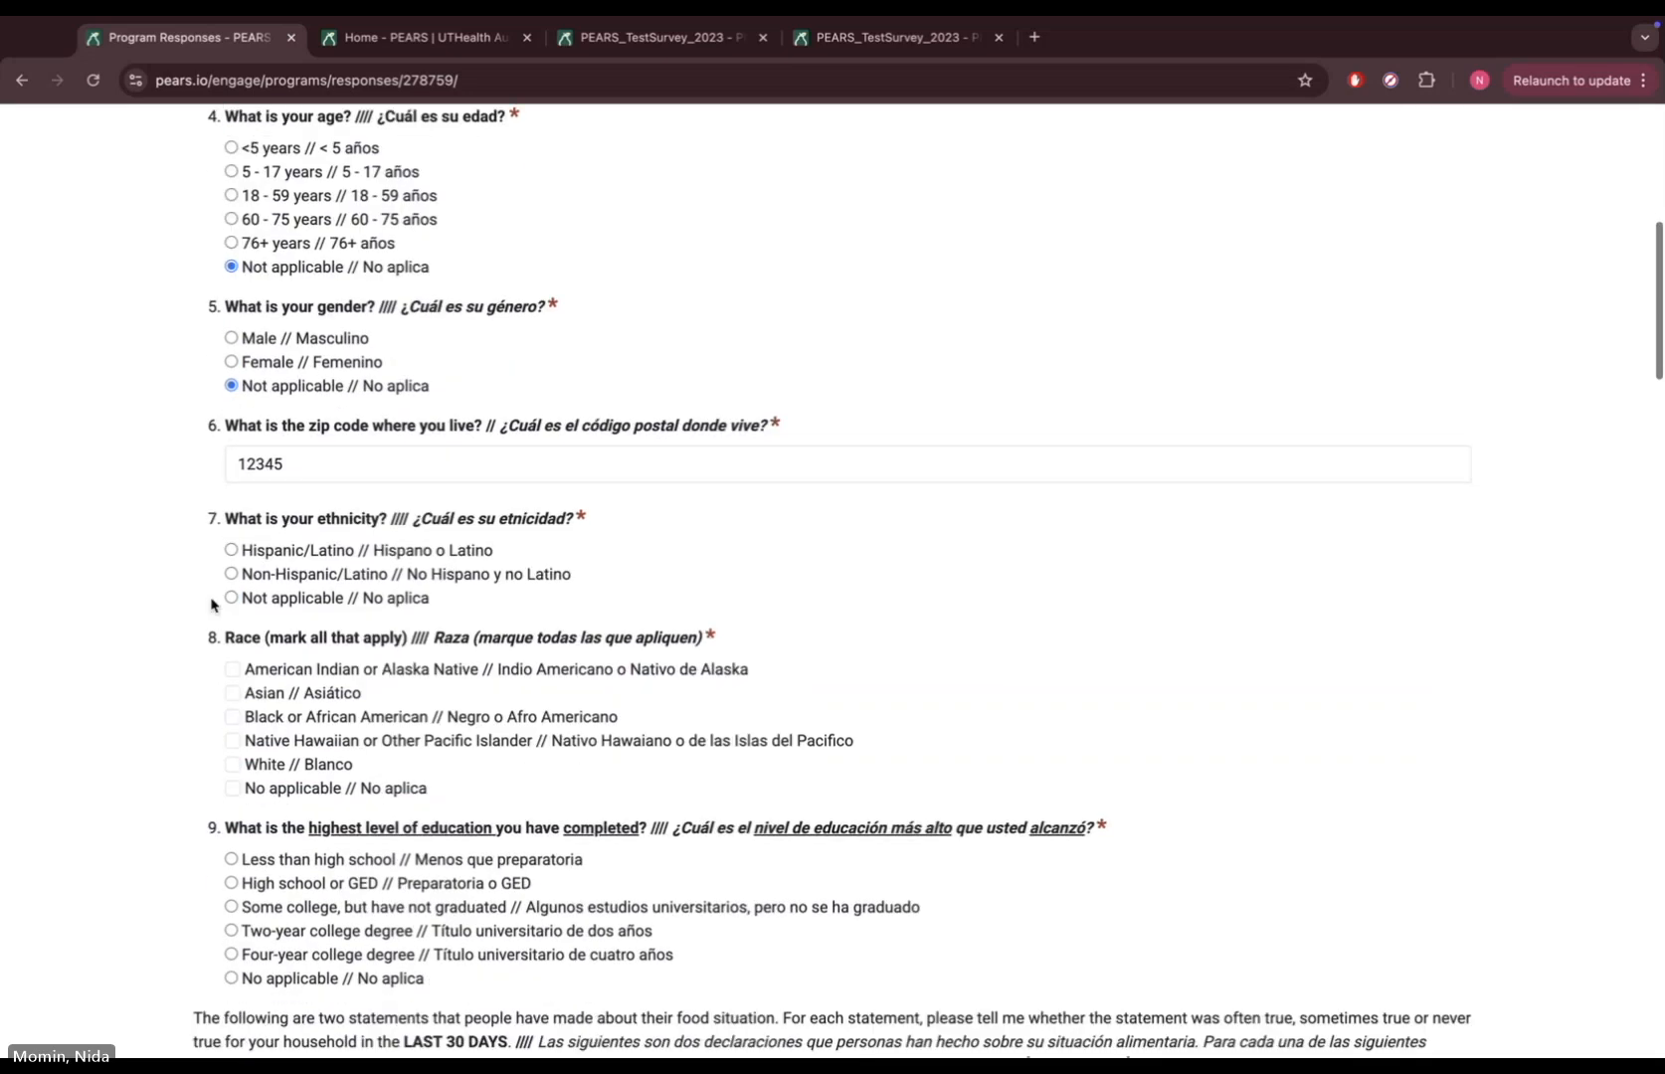
click(232, 596)
click(232, 787)
click(231, 977)
scroll(231, 895, down, 6)
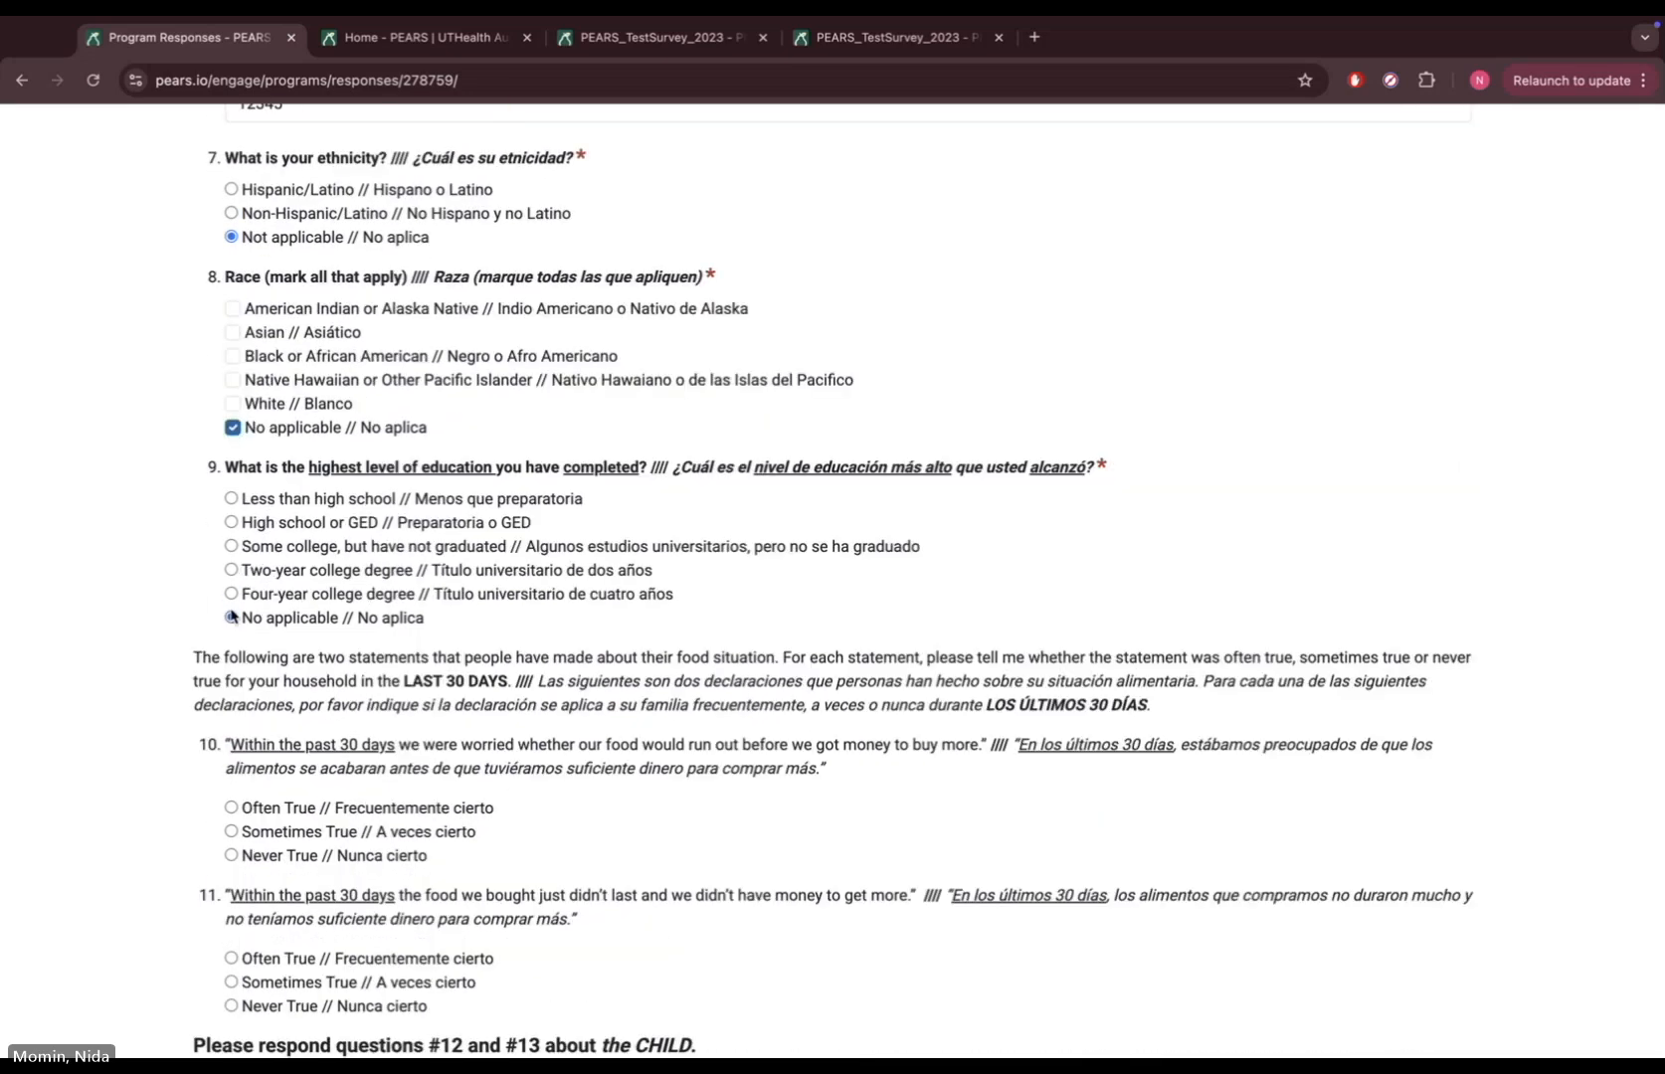
scroll(230, 614, down, 6)
click(231, 597)
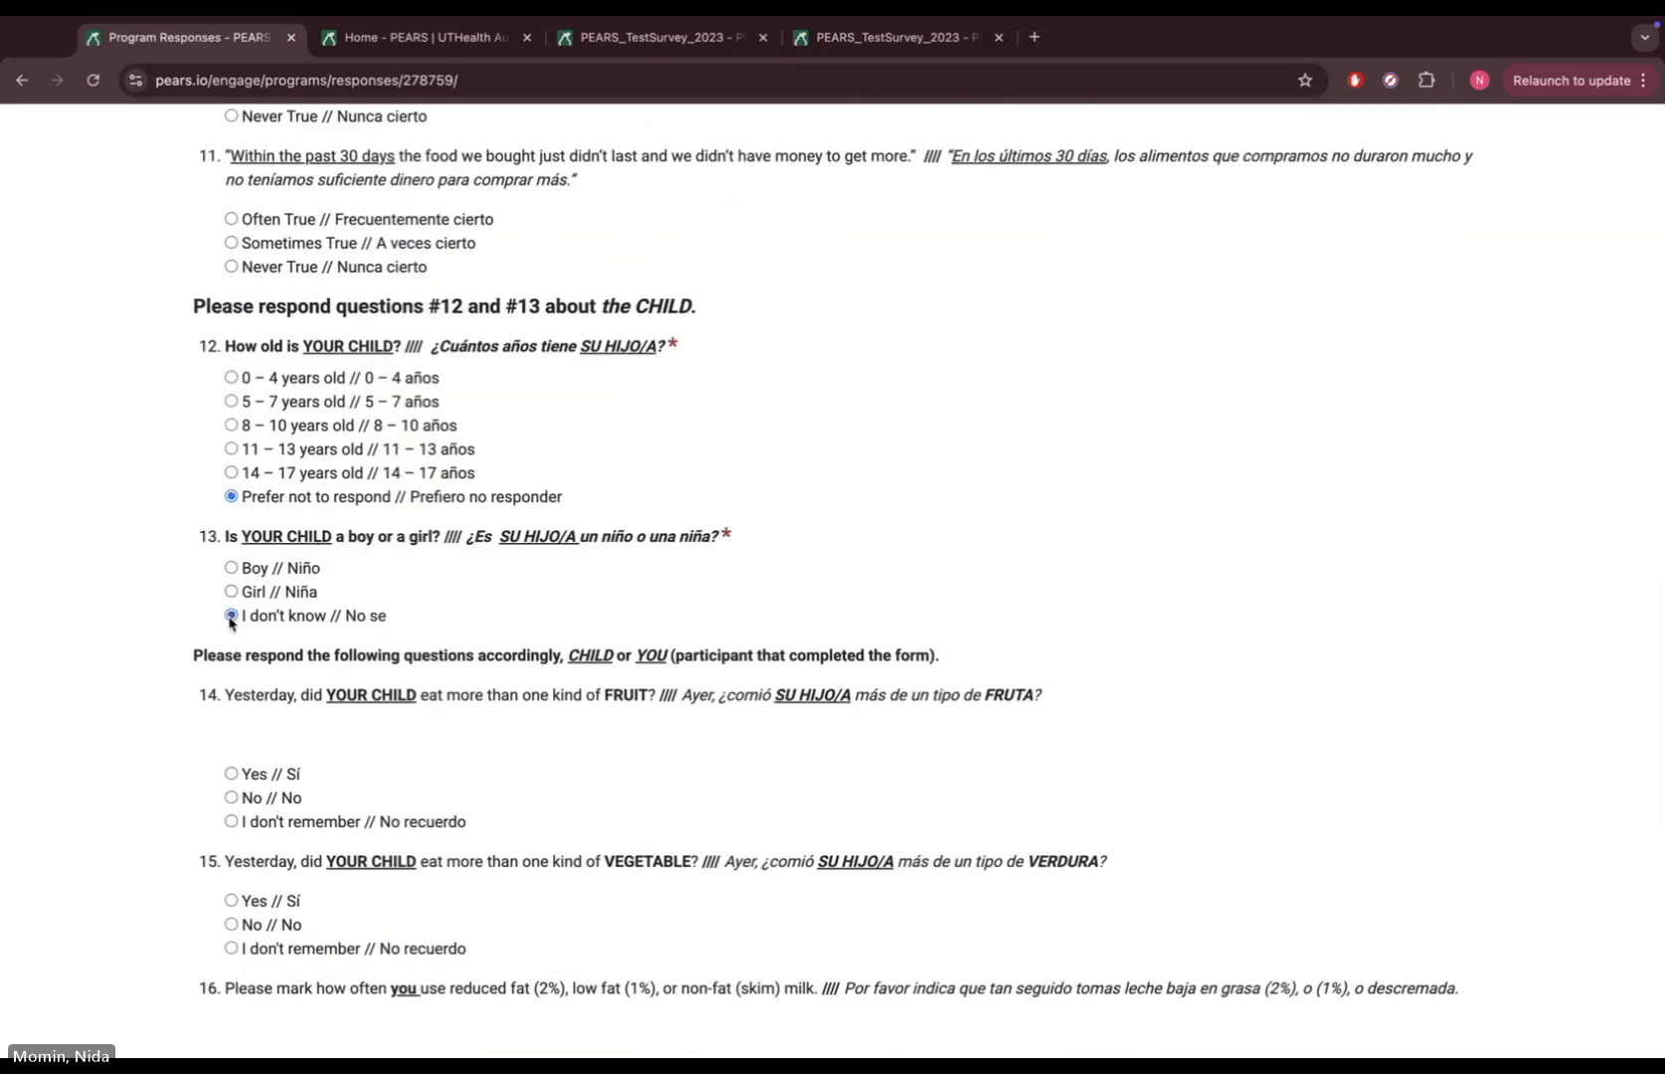
scroll(231, 607, down, 8)
scroll(229, 625, down, 20)
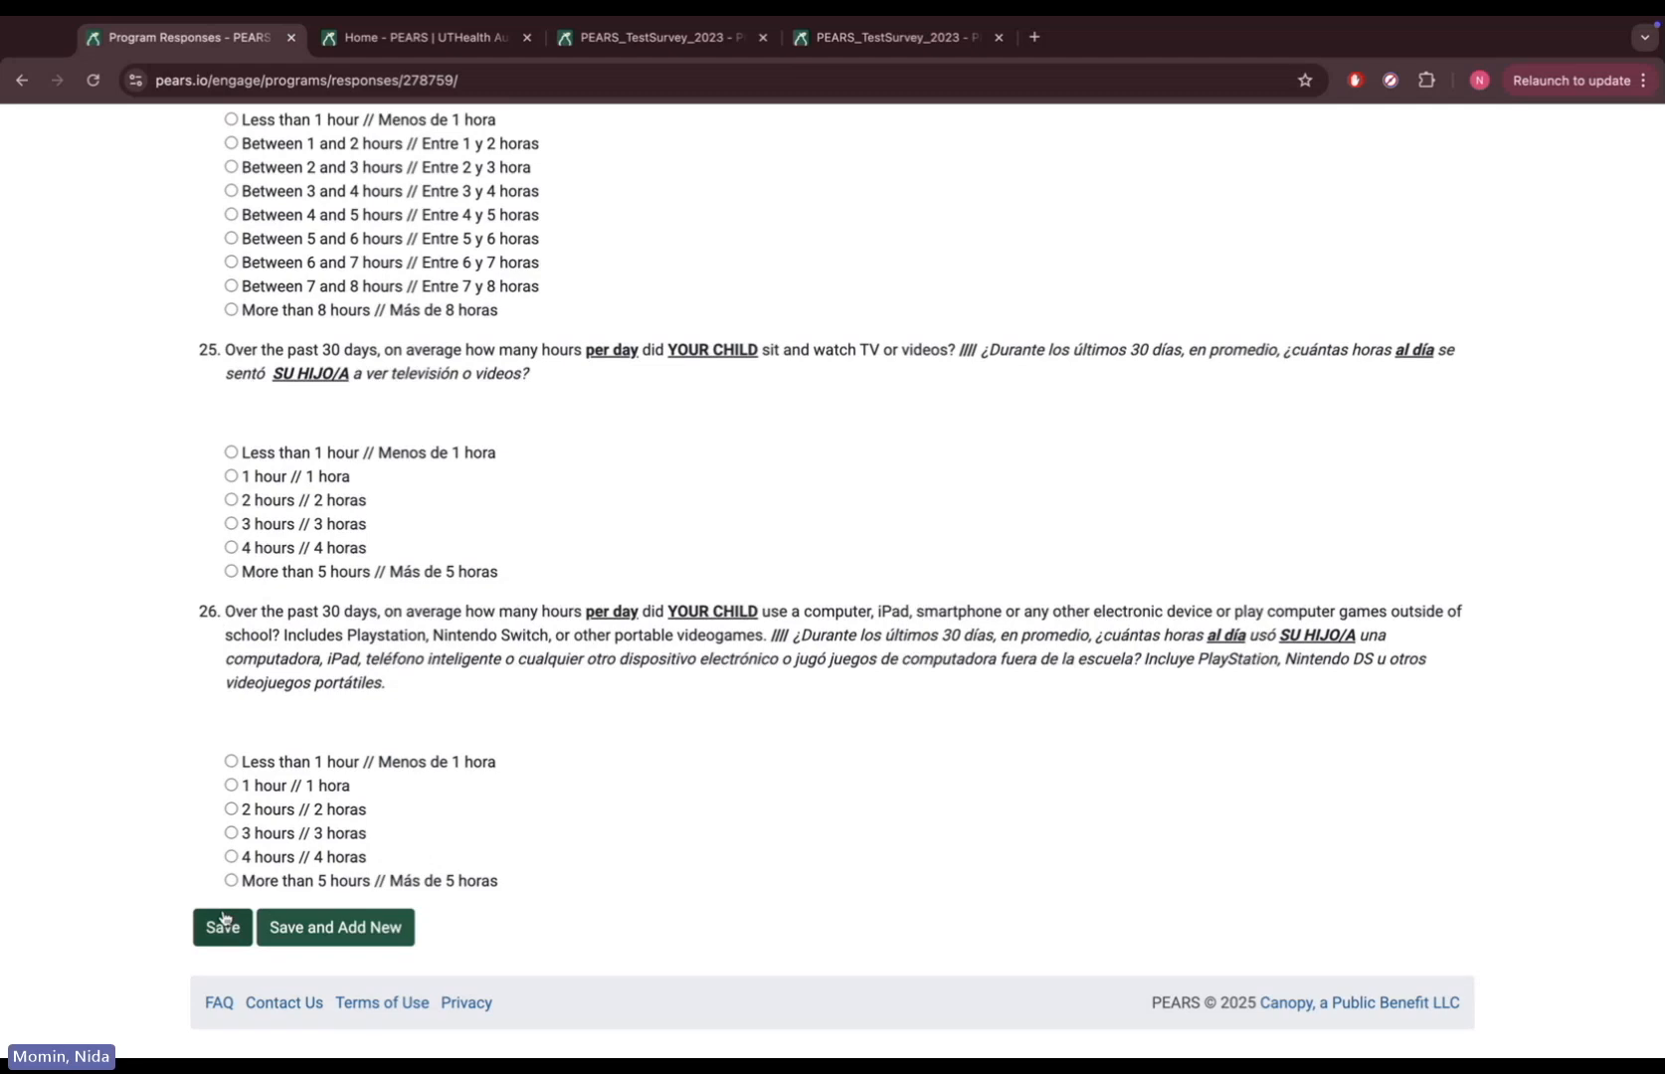
Save and add a new response for participant 'test2', completed 02/27/2025 at the End
click(374, 929)
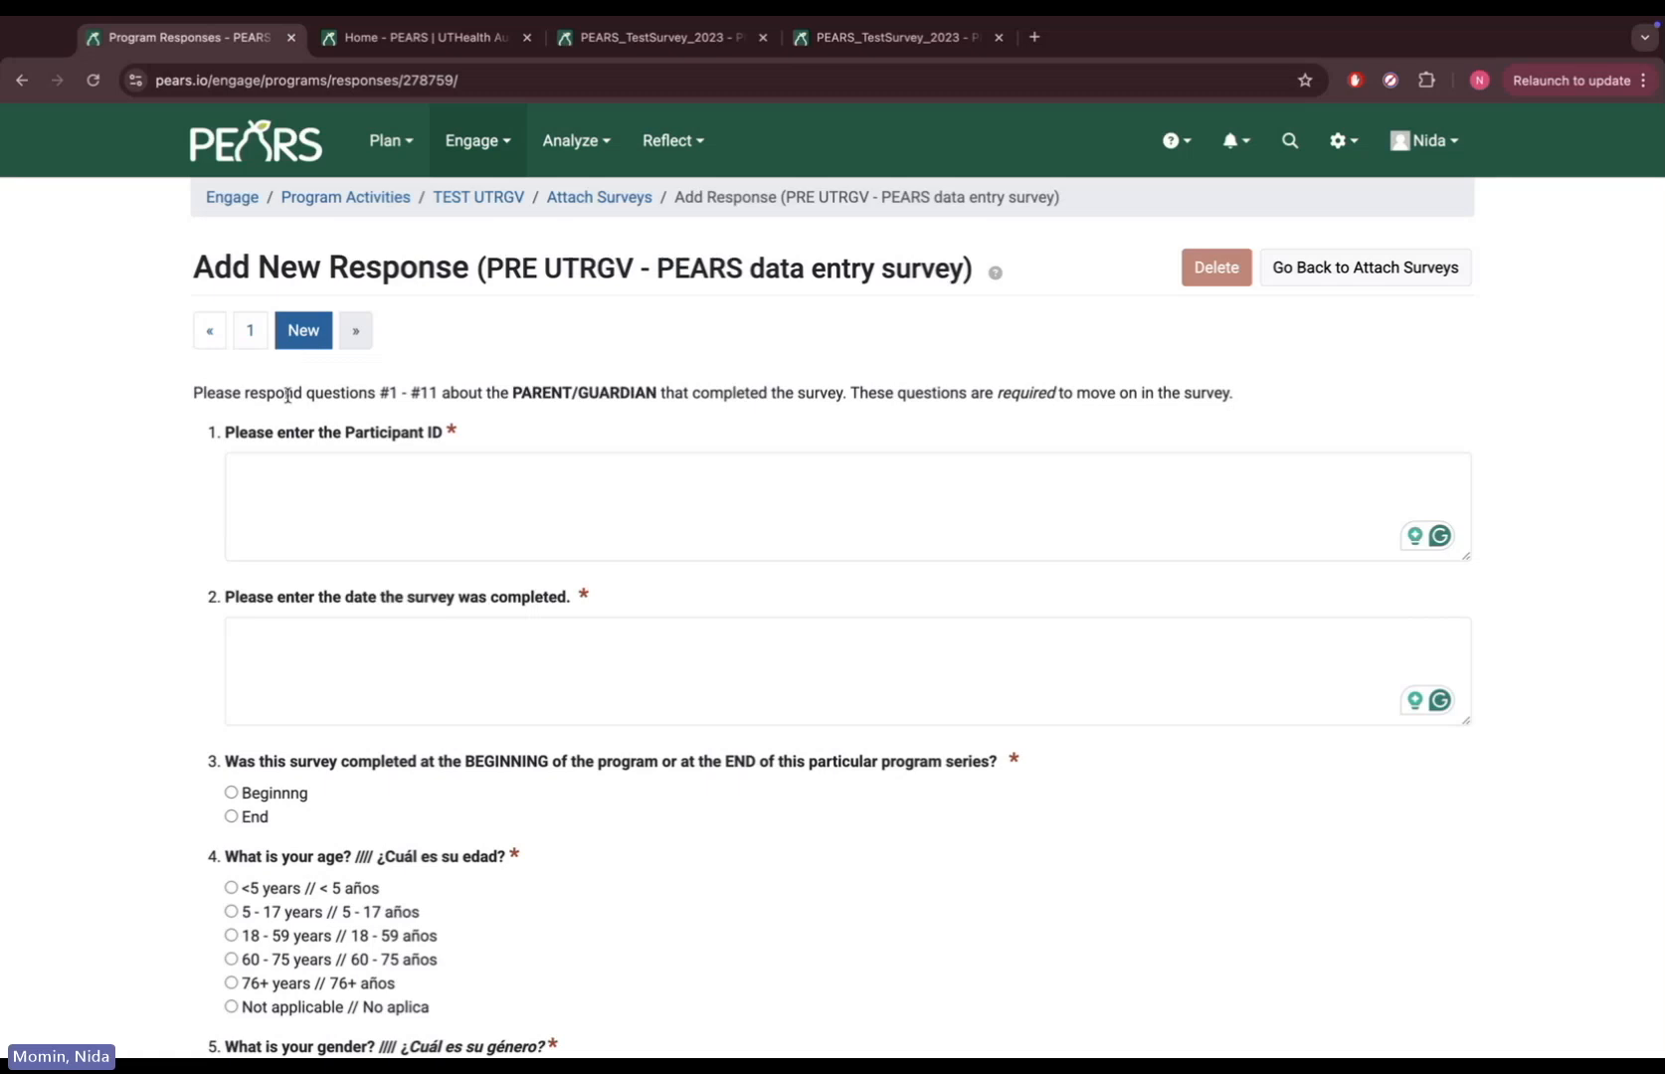
click(308, 488)
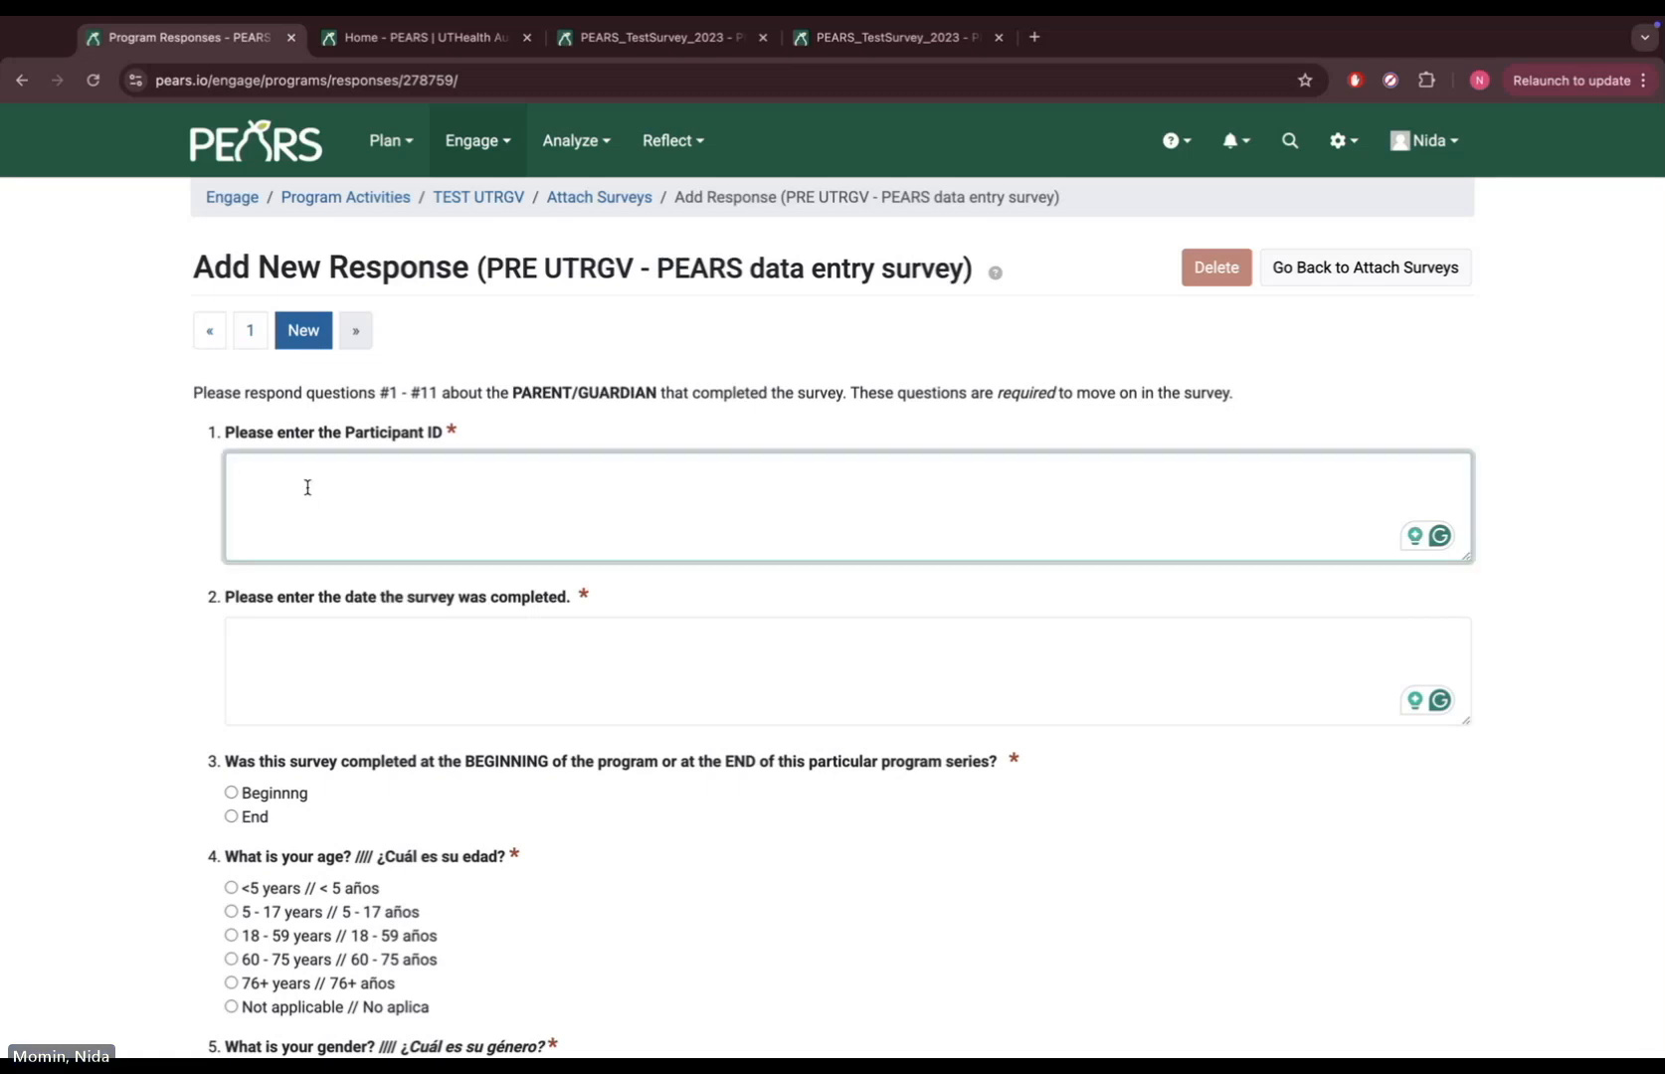
text(test2)
click(331, 675)
text(02/27/2025)
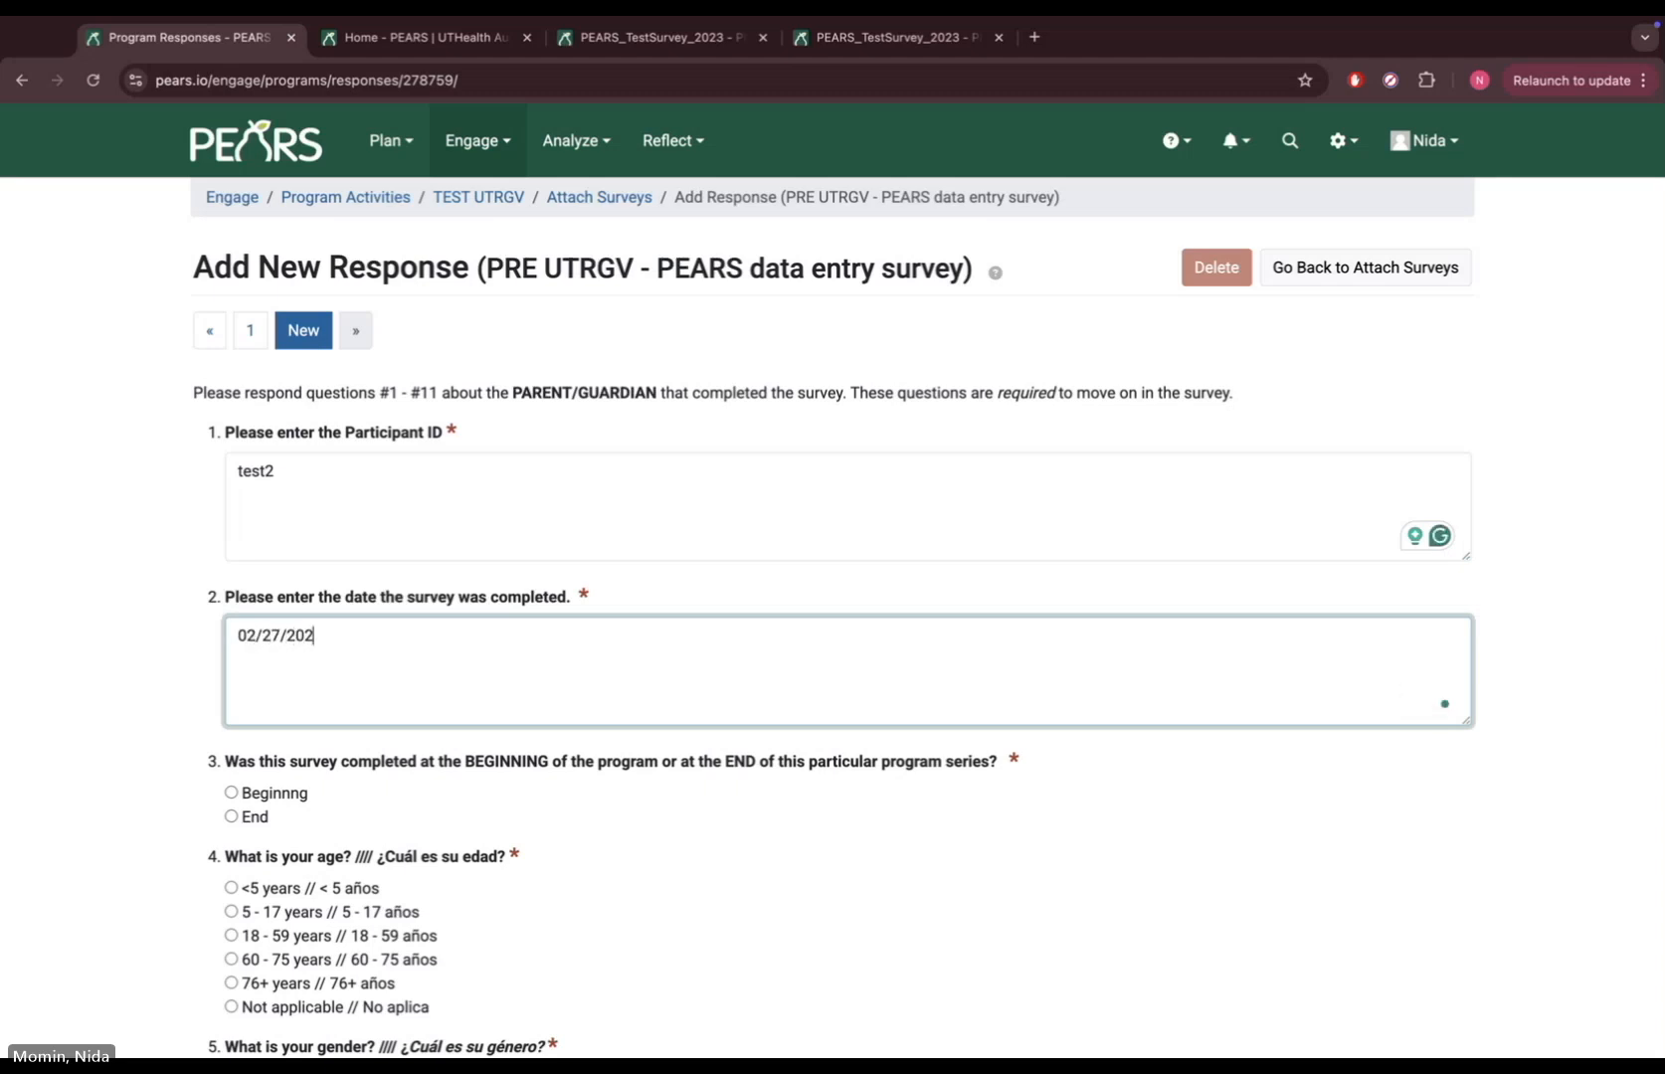
click(230, 817)
Mark age, gender, ethnicity, race and education Not applicable, with zip code 12345
click(230, 1006)
scroll(235, 1008, down, 2)
scroll(231, 1008, down, 2)
click(231, 692)
click(1450, 771)
text(12345)
scroll(230, 363, down, 6)
click(230, 322)
click(232, 513)
click(231, 703)
Answer child's age Prefer not to respond and child's sex I don't know, then save the response
scroll(230, 708, down, 8)
scroll(229, 708, down, 2)
click(233, 334)
click(232, 451)
scroll(274, 542, down, 15)
scroll(275, 548, down, 10)
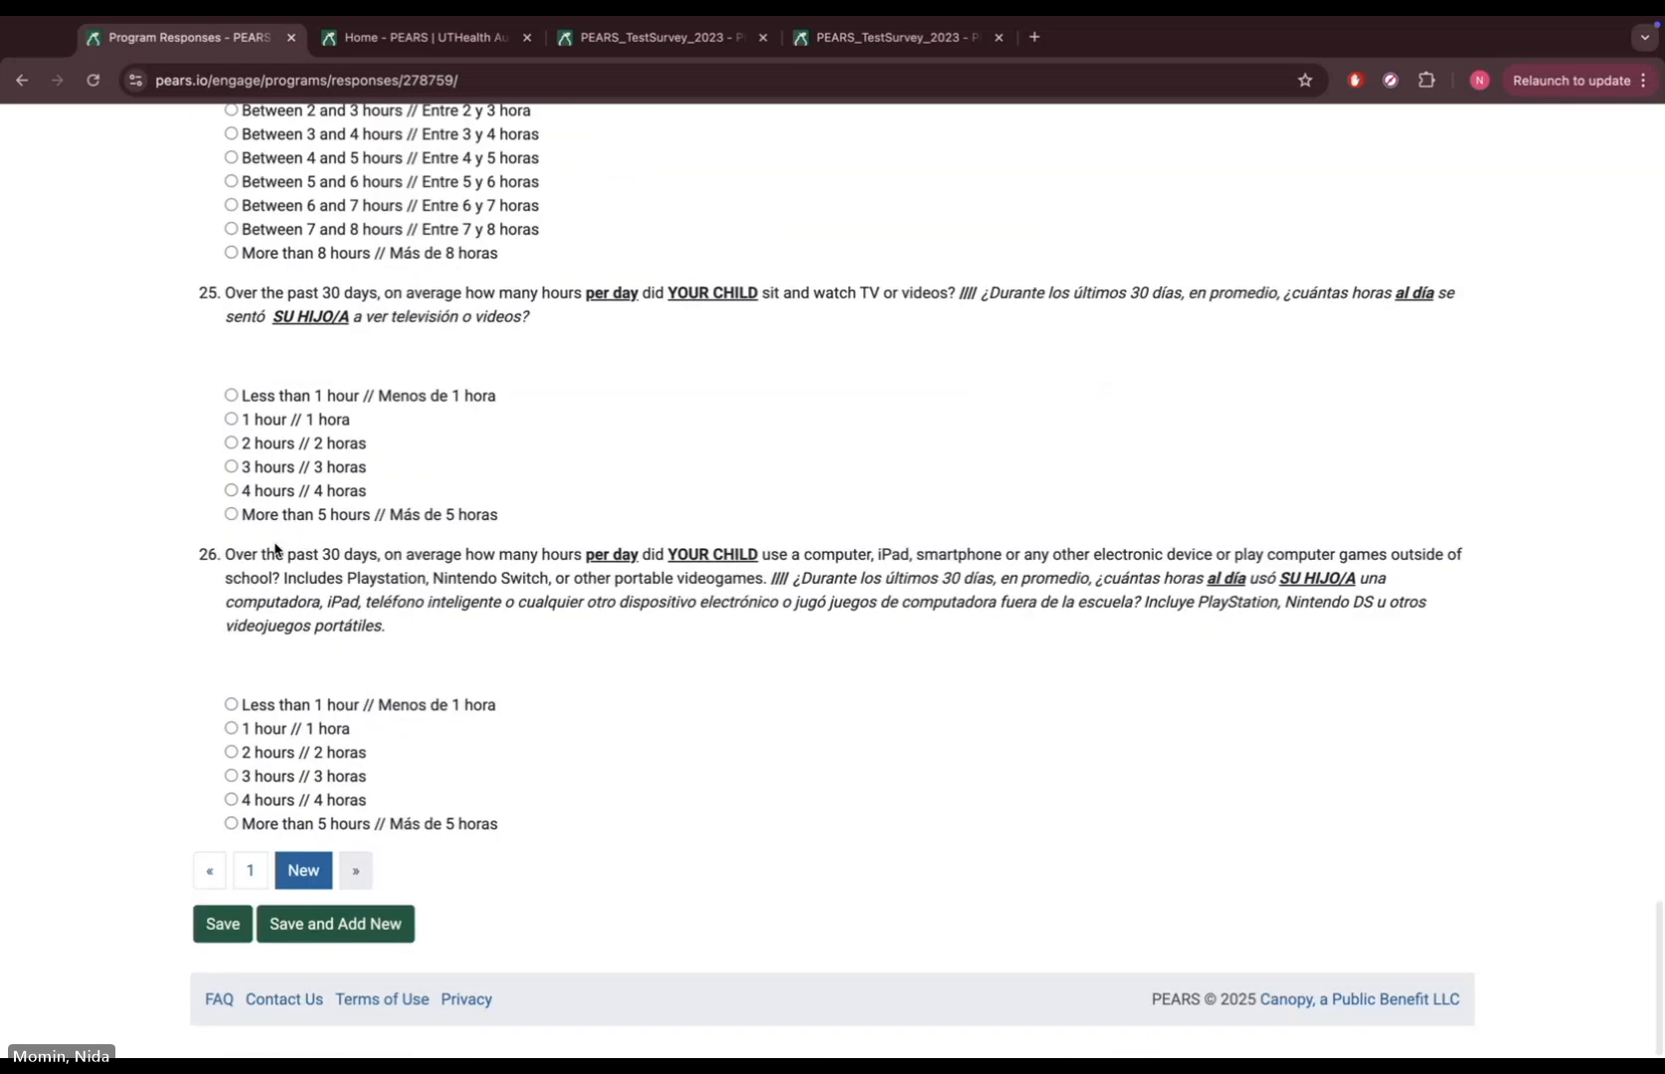
click(235, 926)
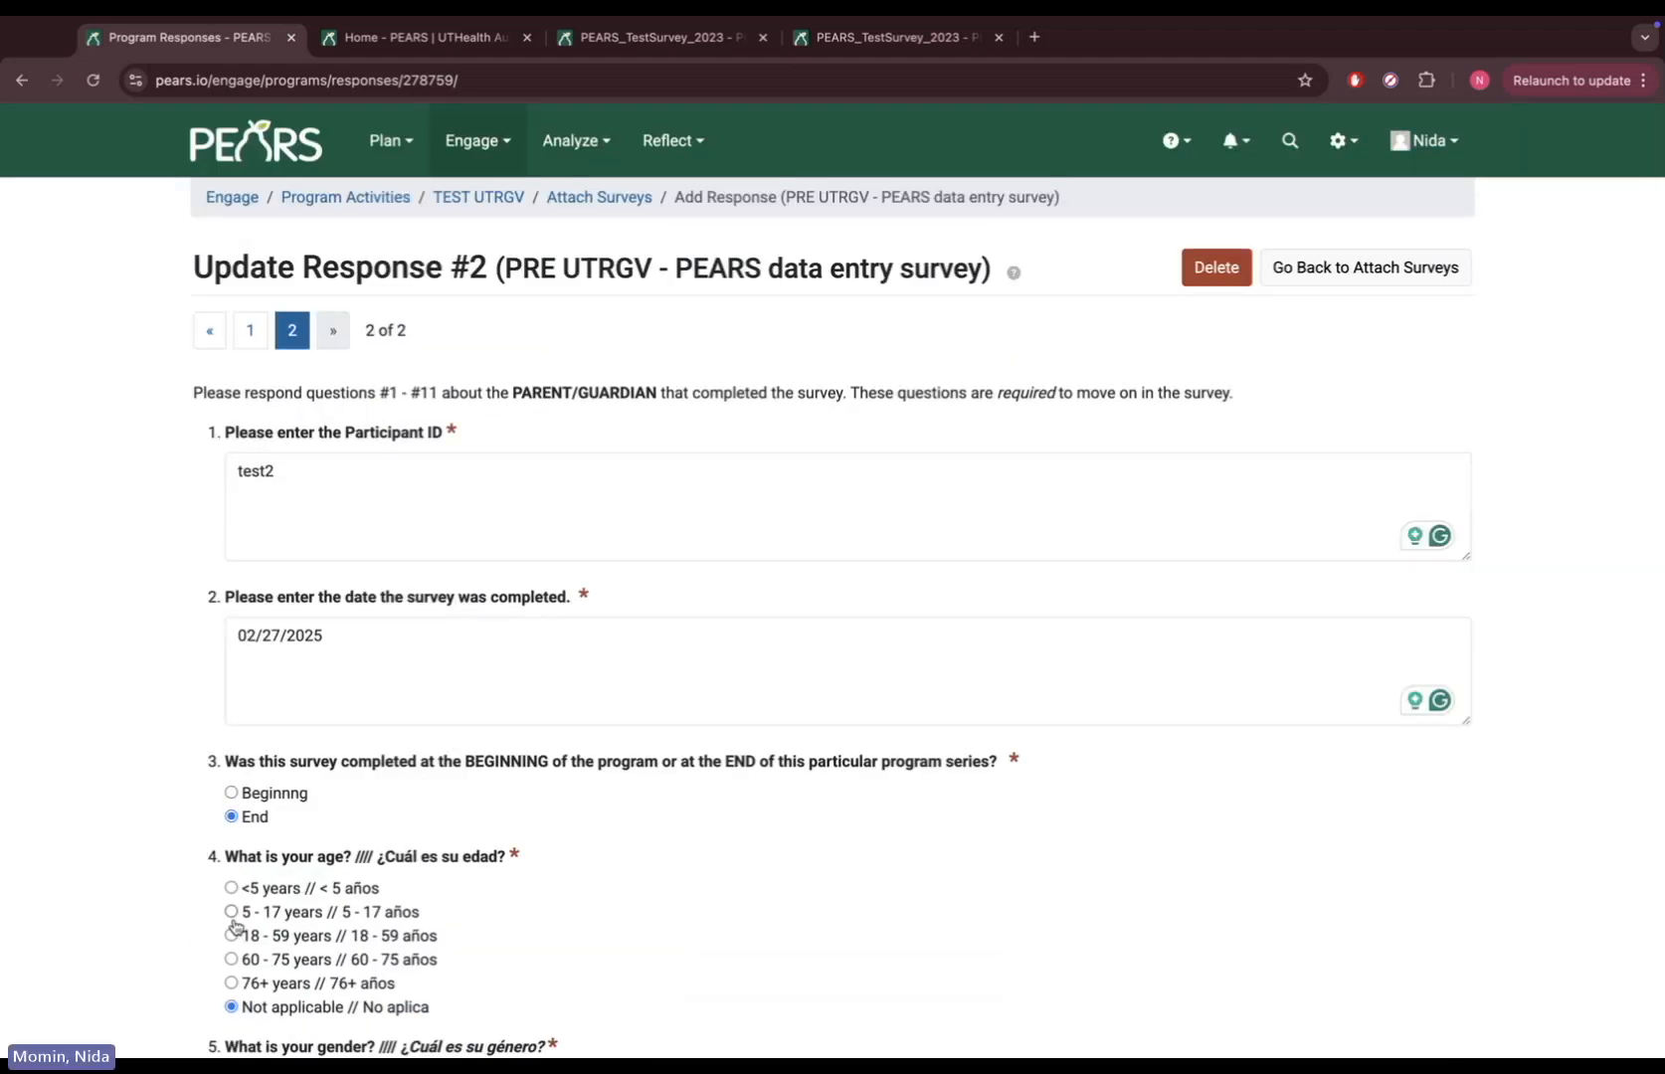
Go back to Attach Surveys and save the TEST UTRGV evaluation with its 2 pre-survey records
click(1369, 265)
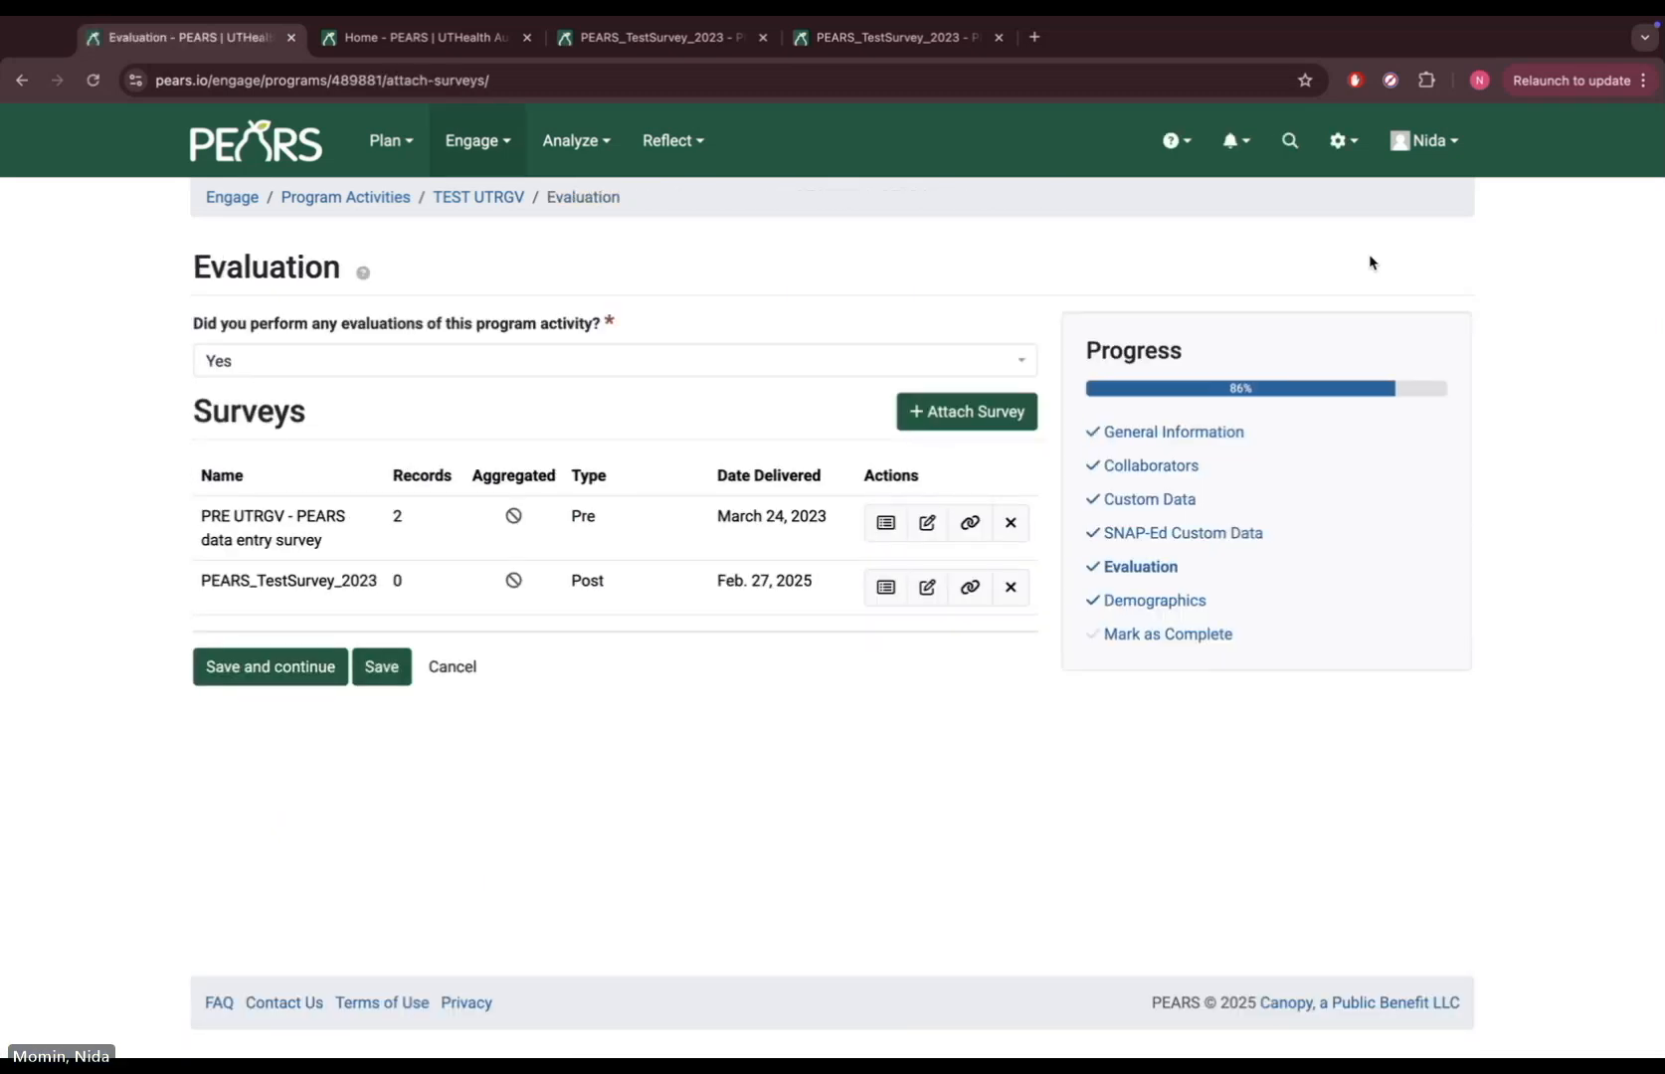
click(381, 667)
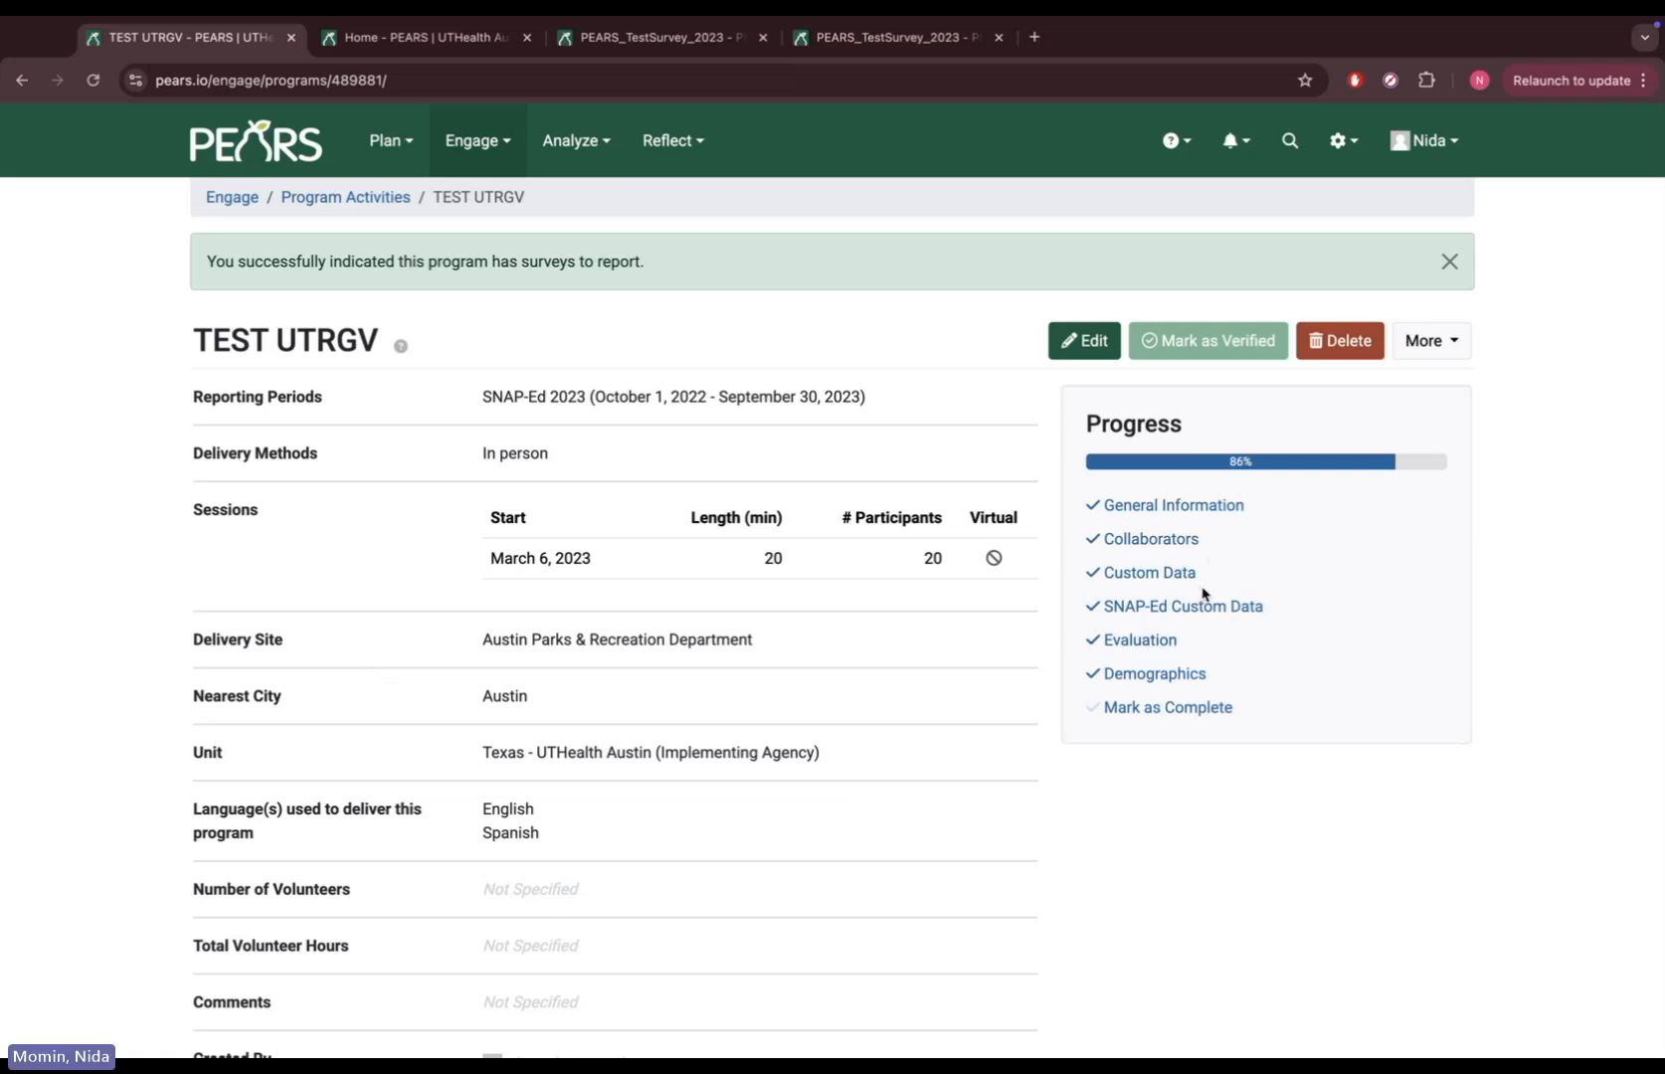
Mark TEST UTRGV complete, confirm it, and return to the Program Activities list
click(1169, 708)
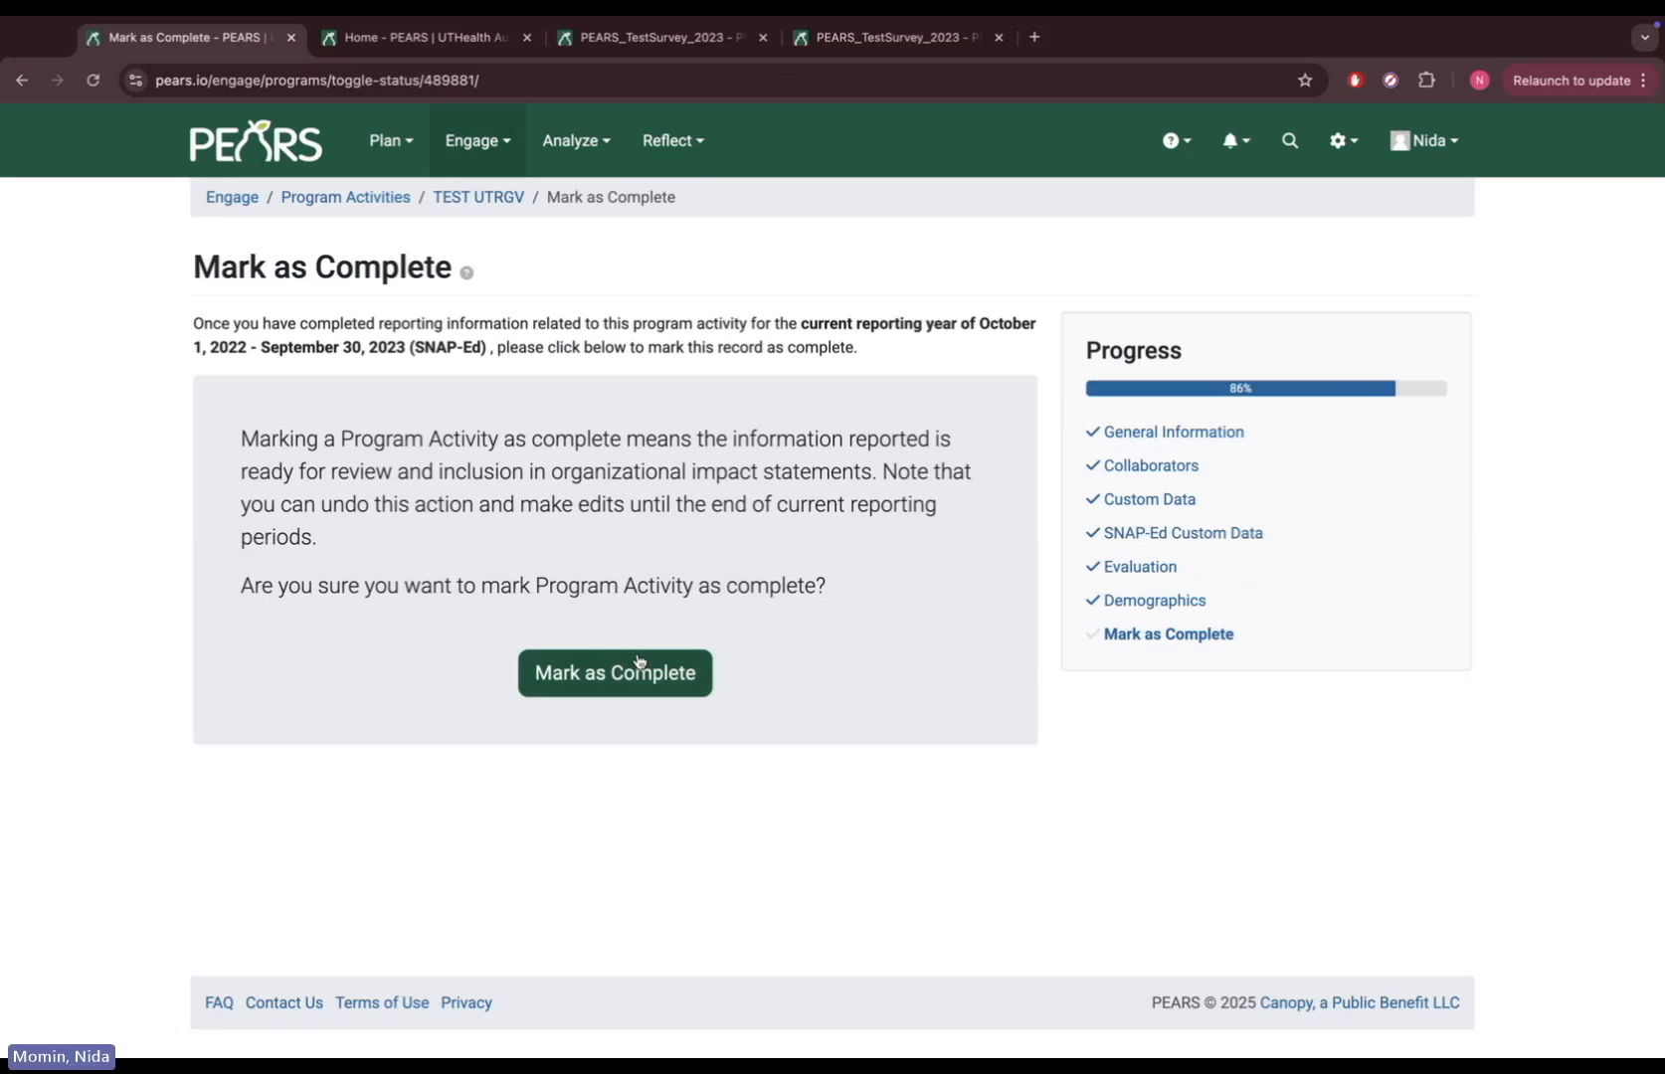
click(603, 671)
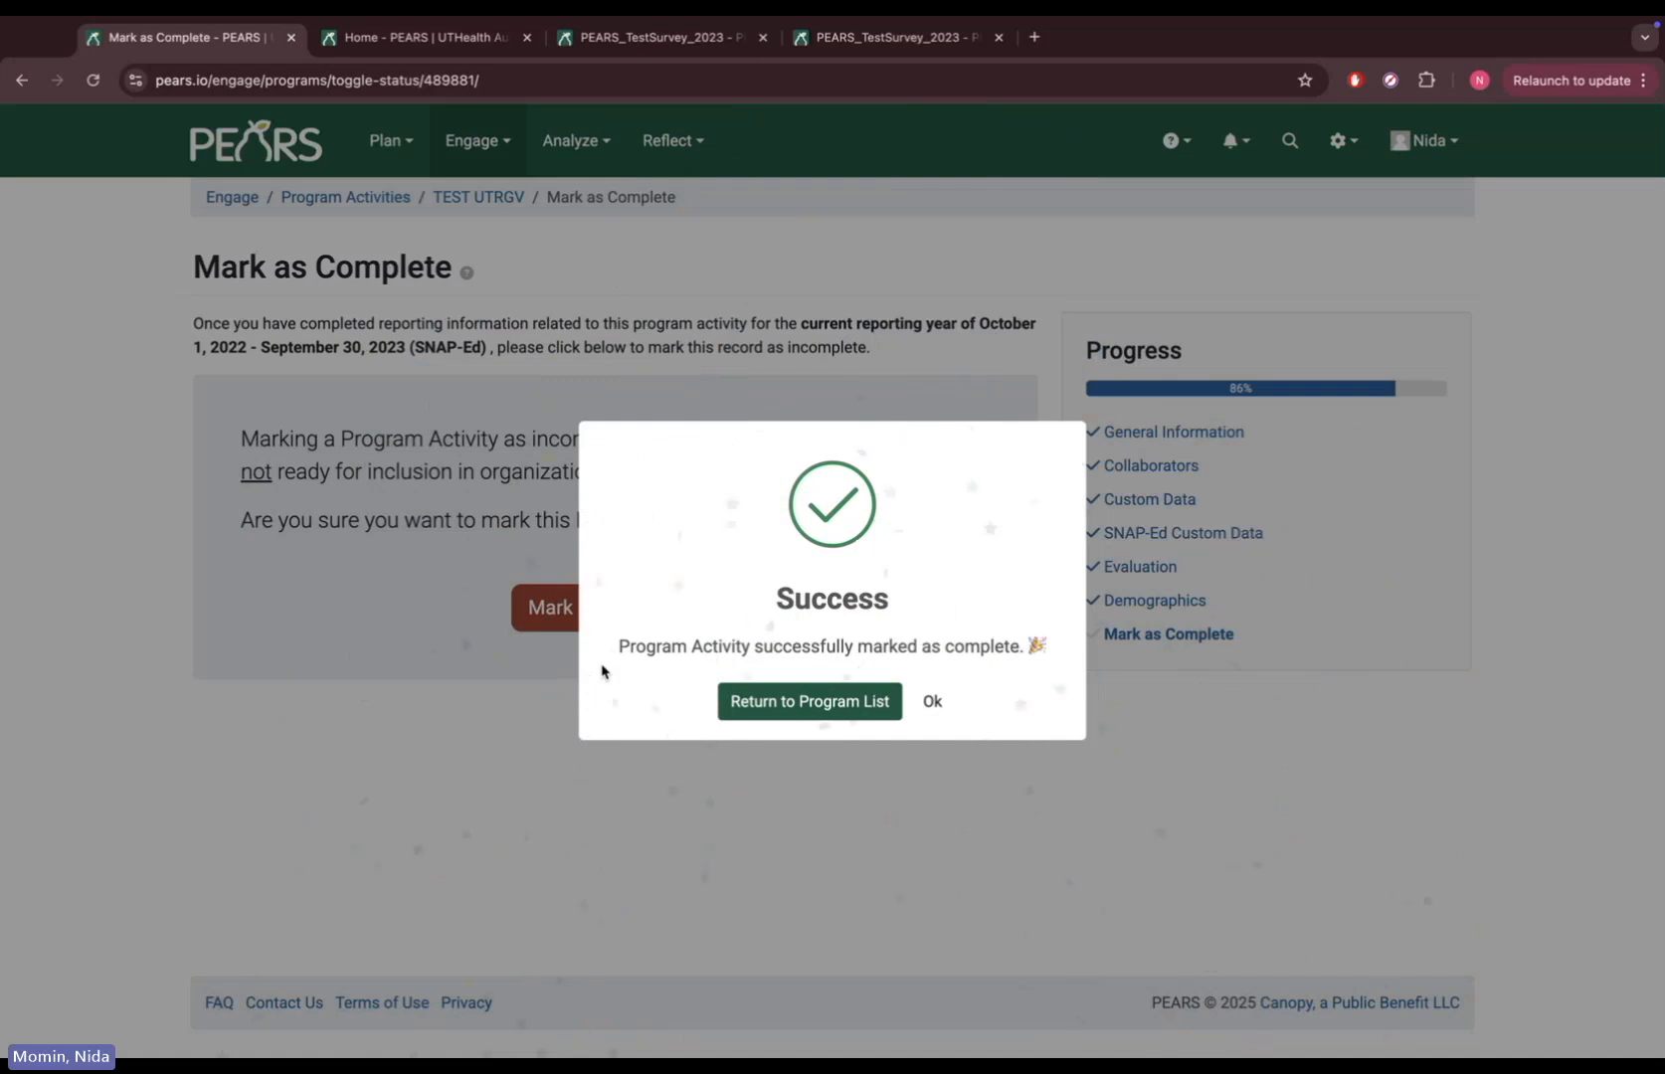
click(819, 700)
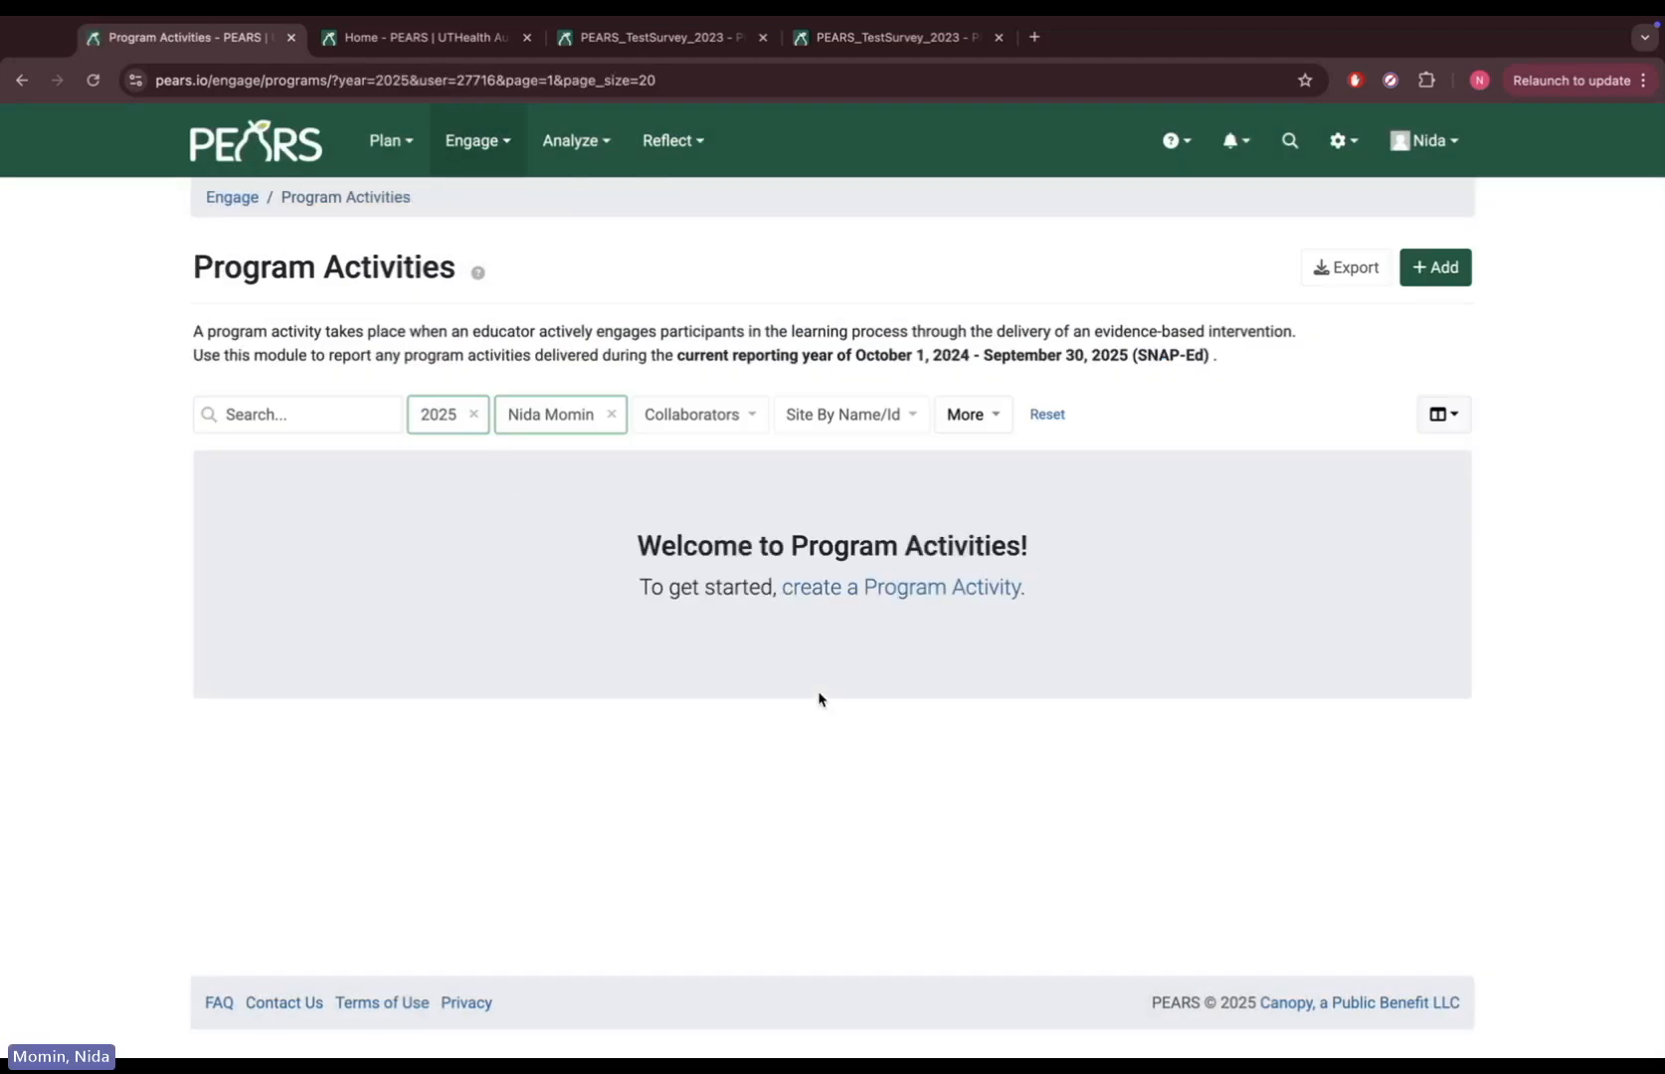
Clear the 2025 and creator filters, search for activity 489881, and open TEST UTRGV
click(473, 406)
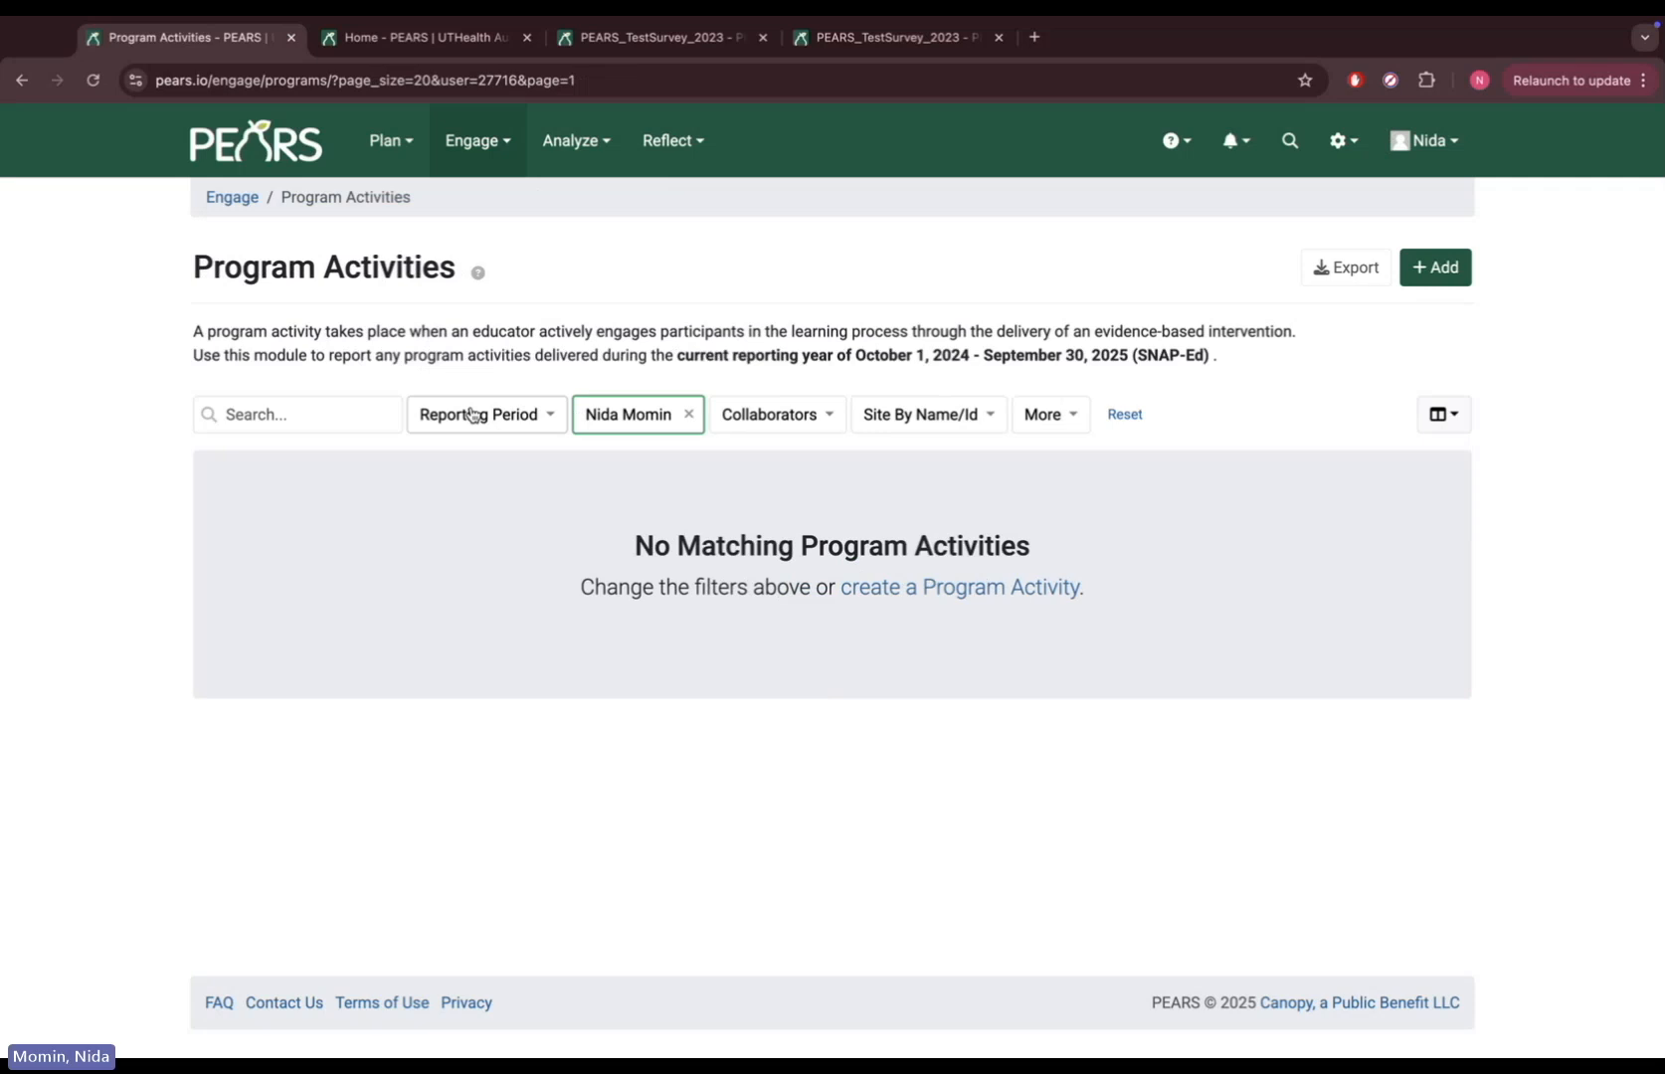
click(687, 414)
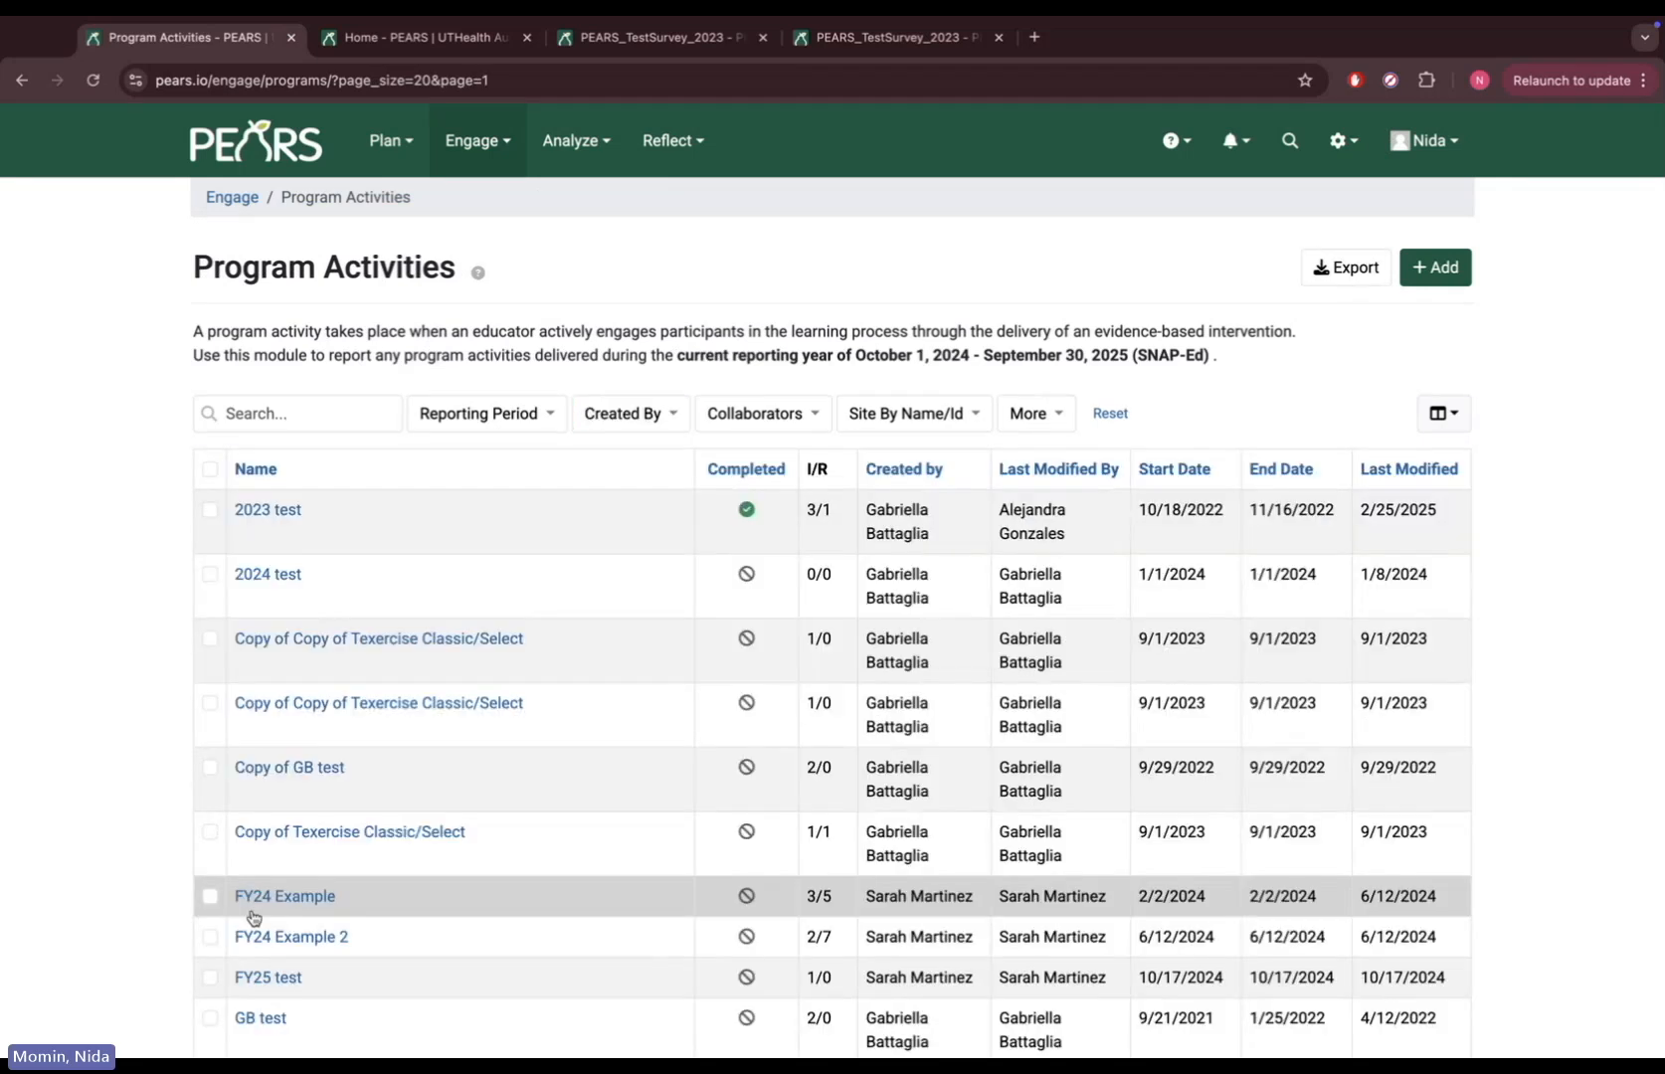
click(342, 412)
text(489881)
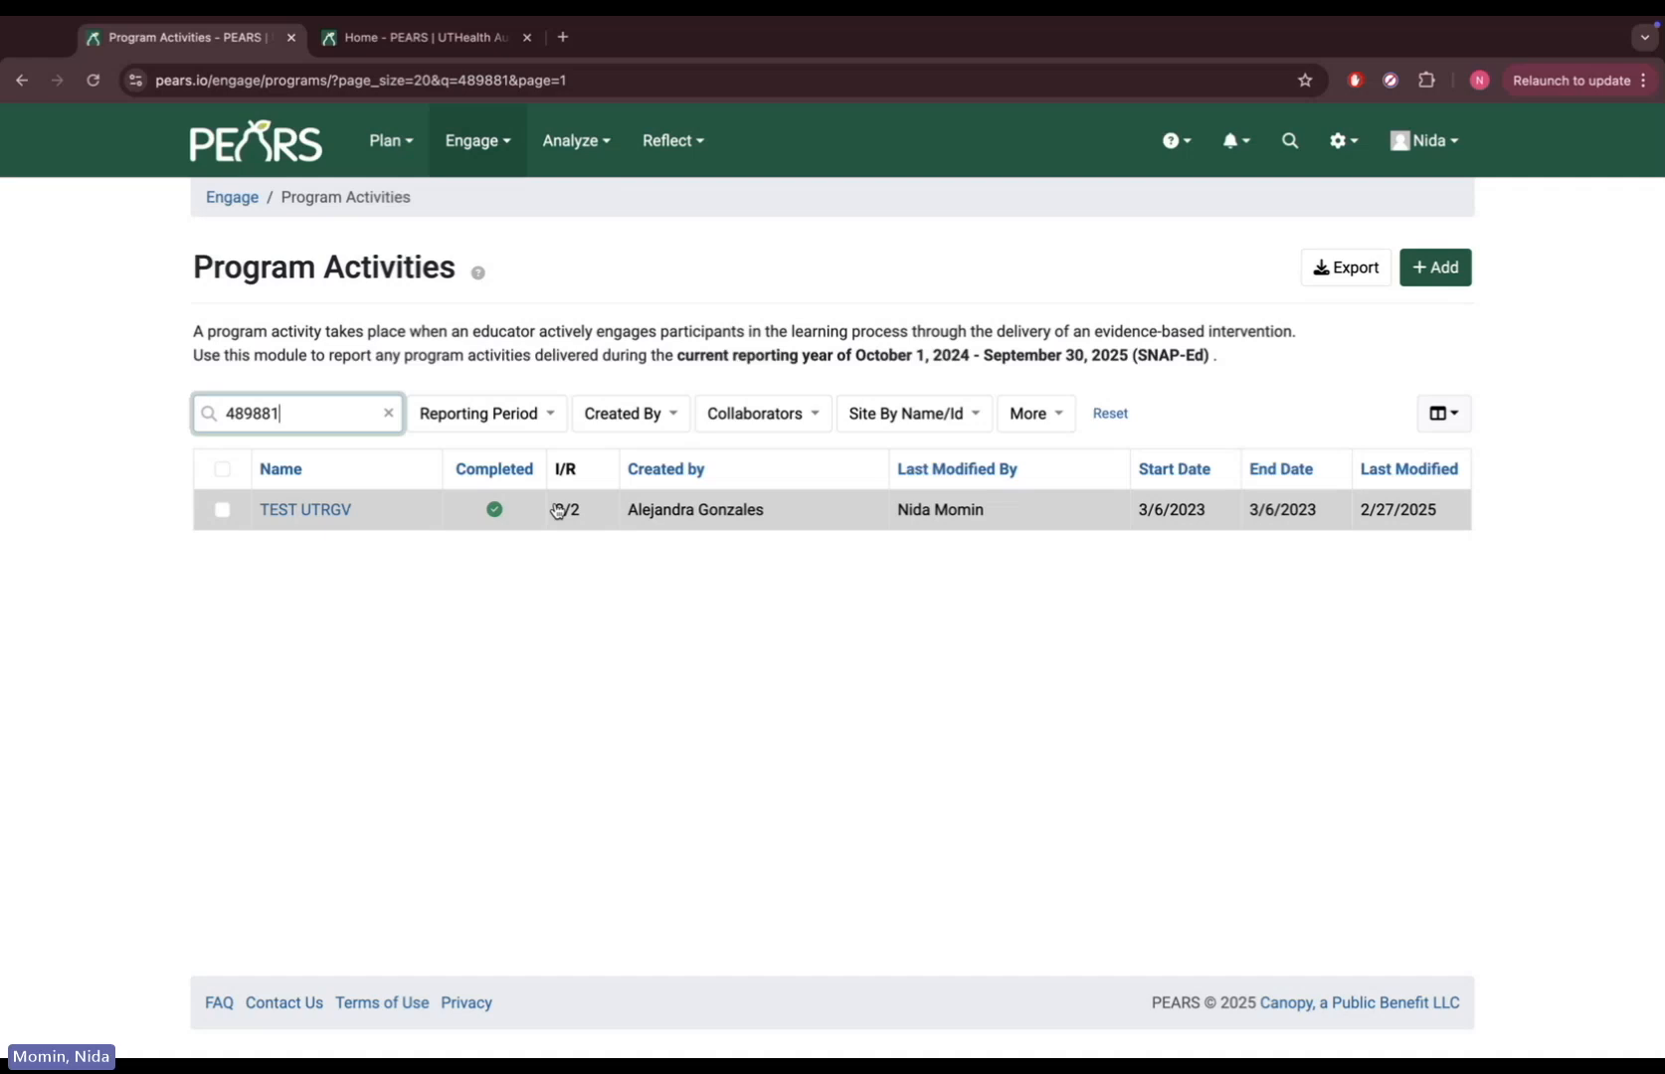
click(335, 511)
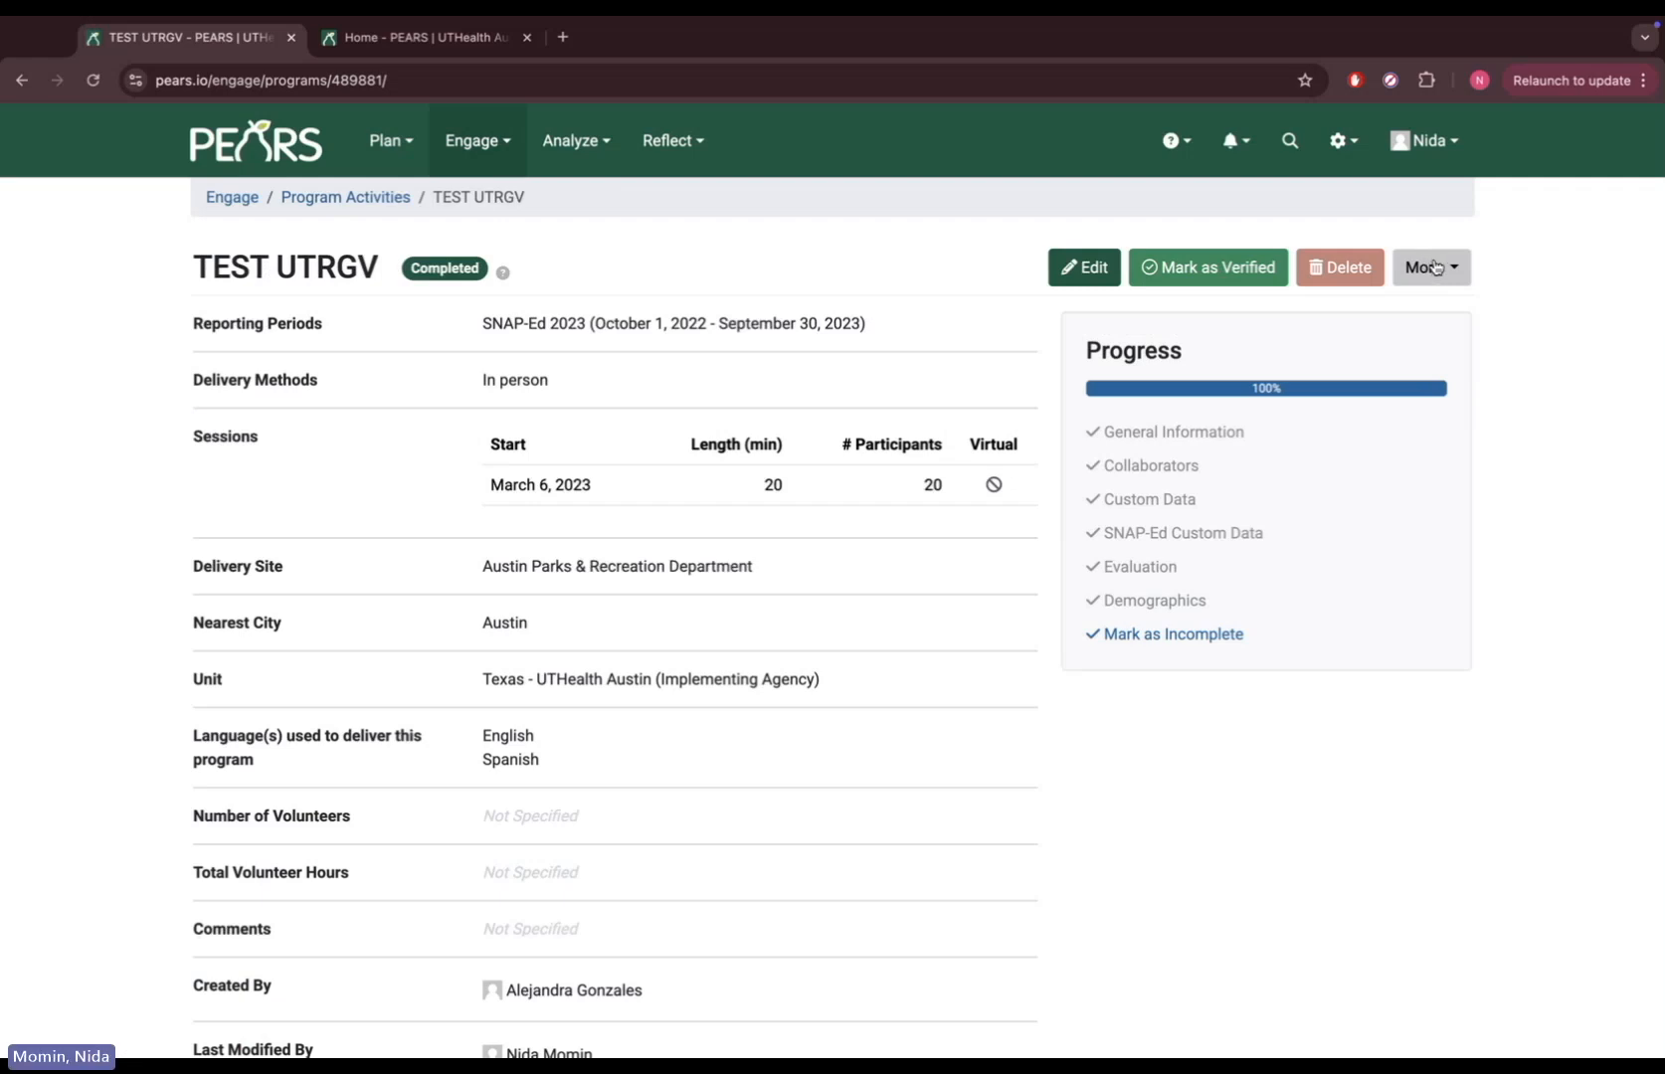
Download the activity's Excel report via More and open TEST UTRGV (1).xlsx
click(1435, 266)
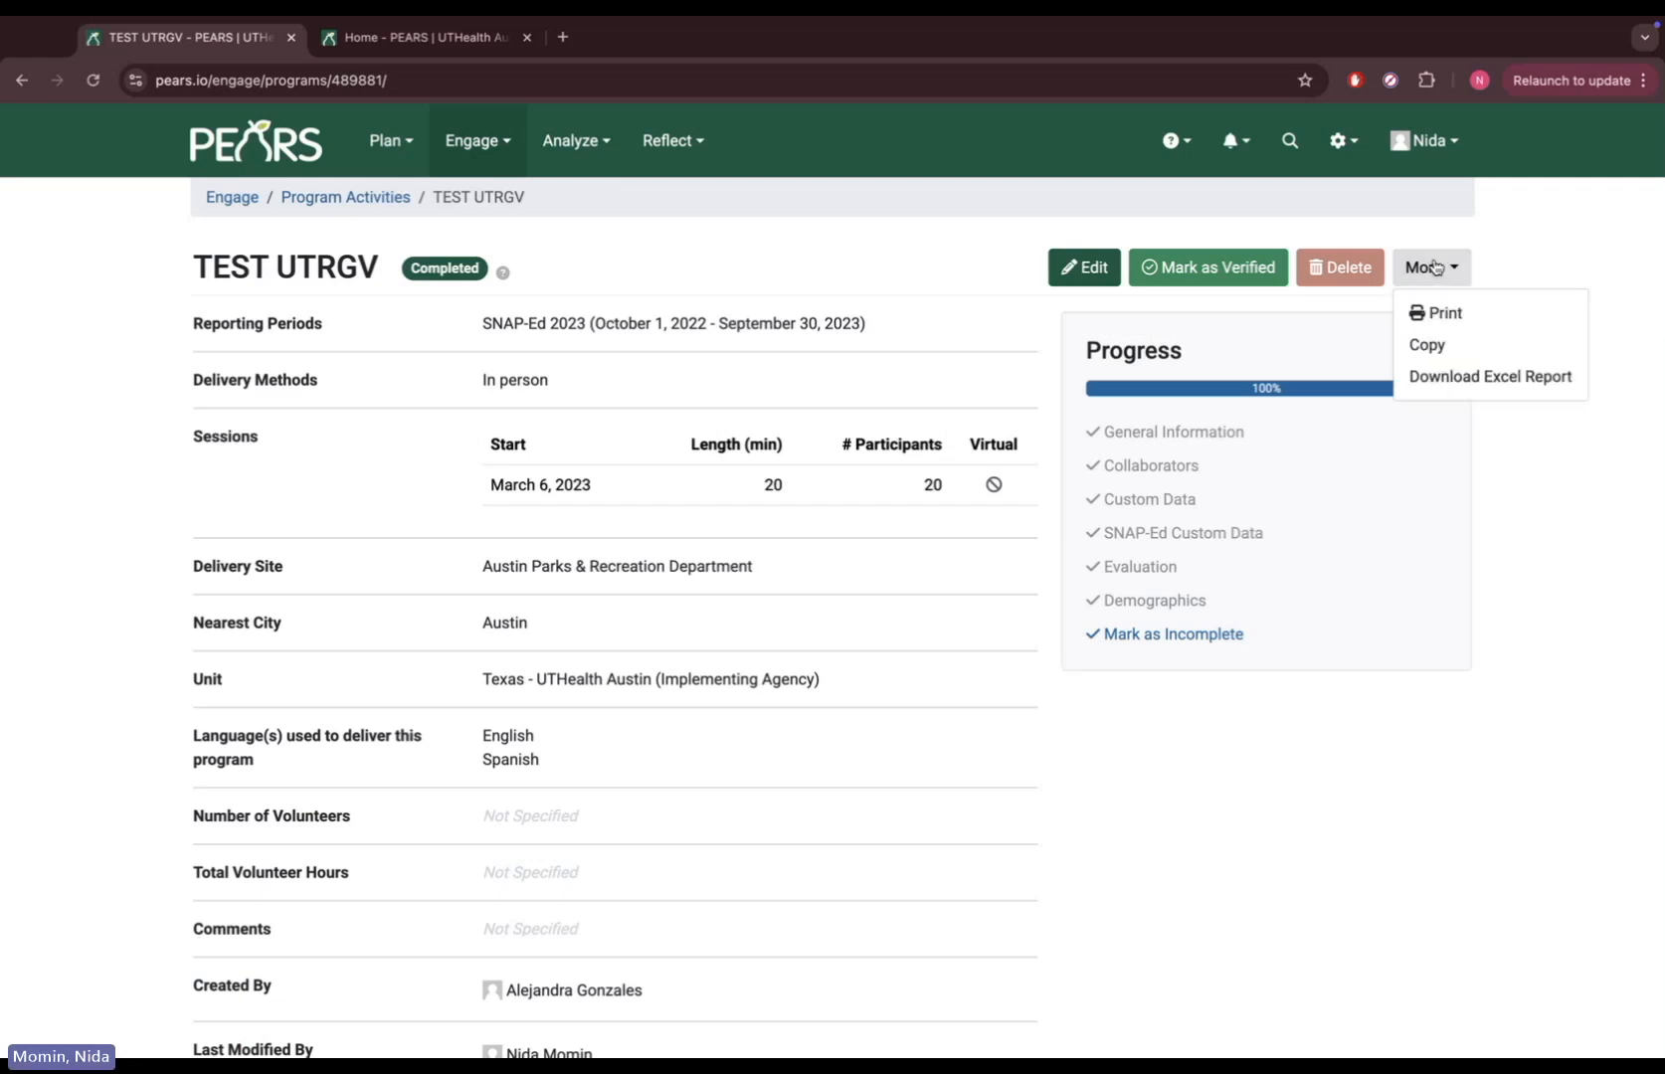
click(1451, 378)
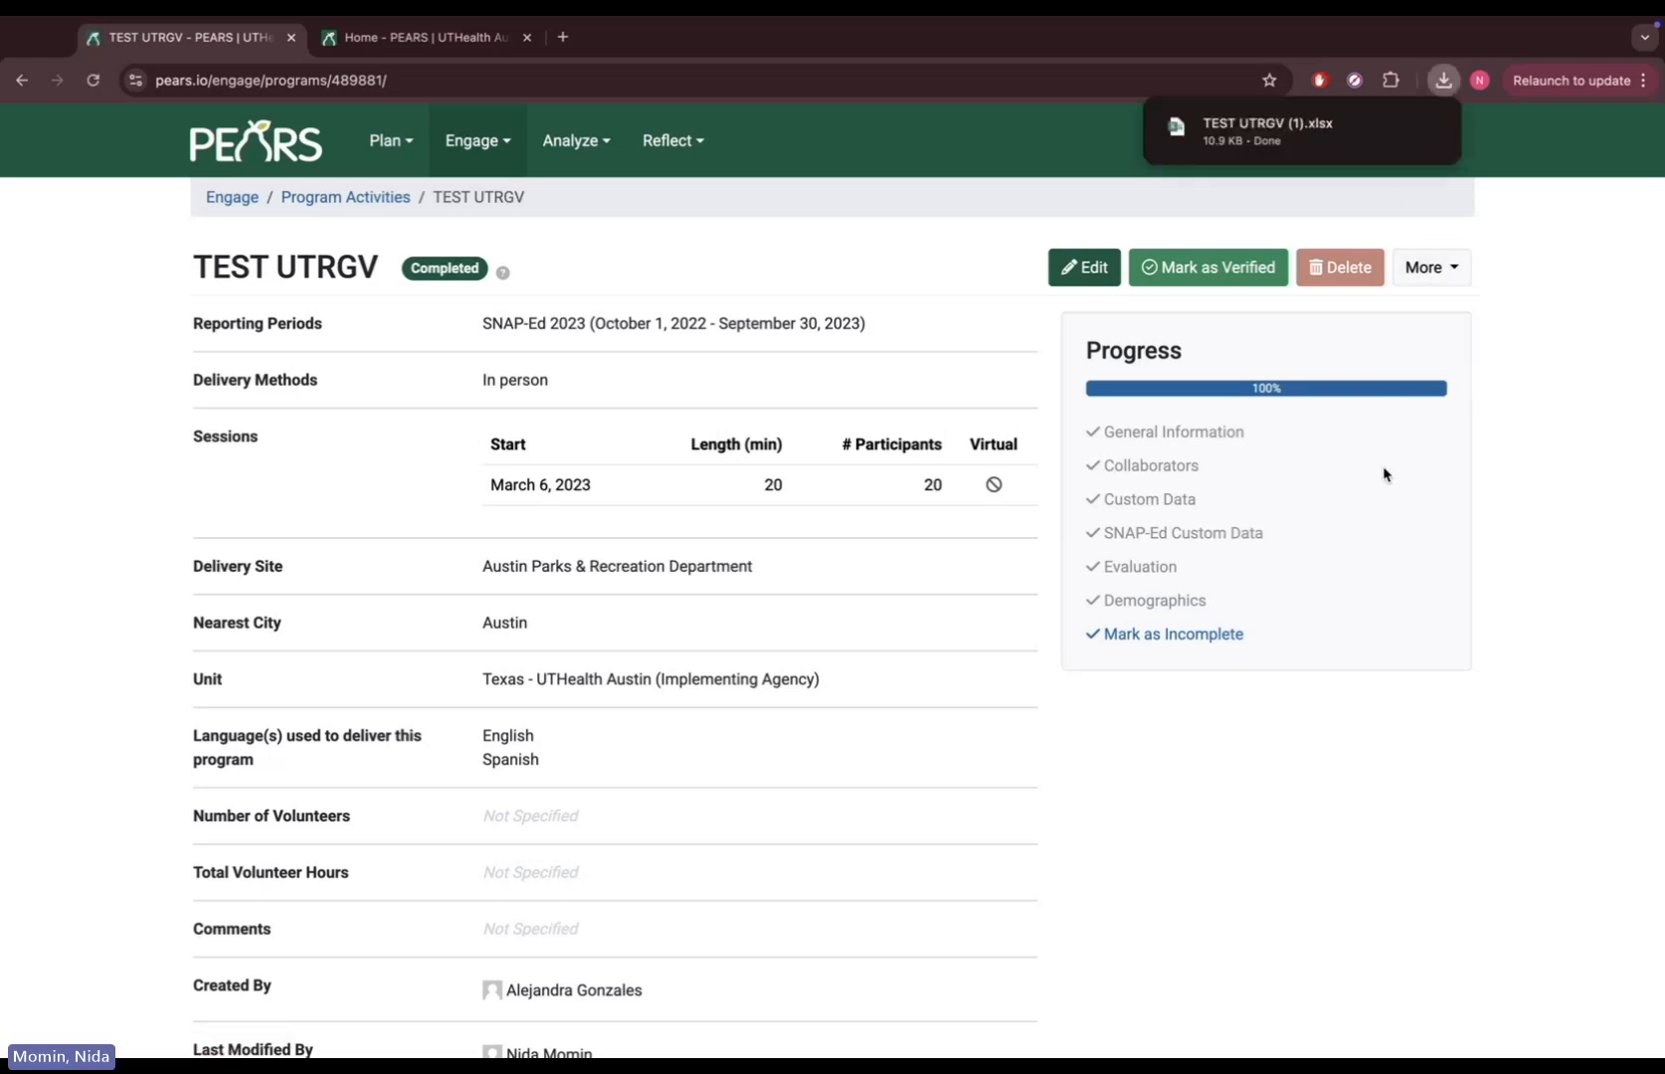
mouse_move(1378, 141)
click(1311, 146)
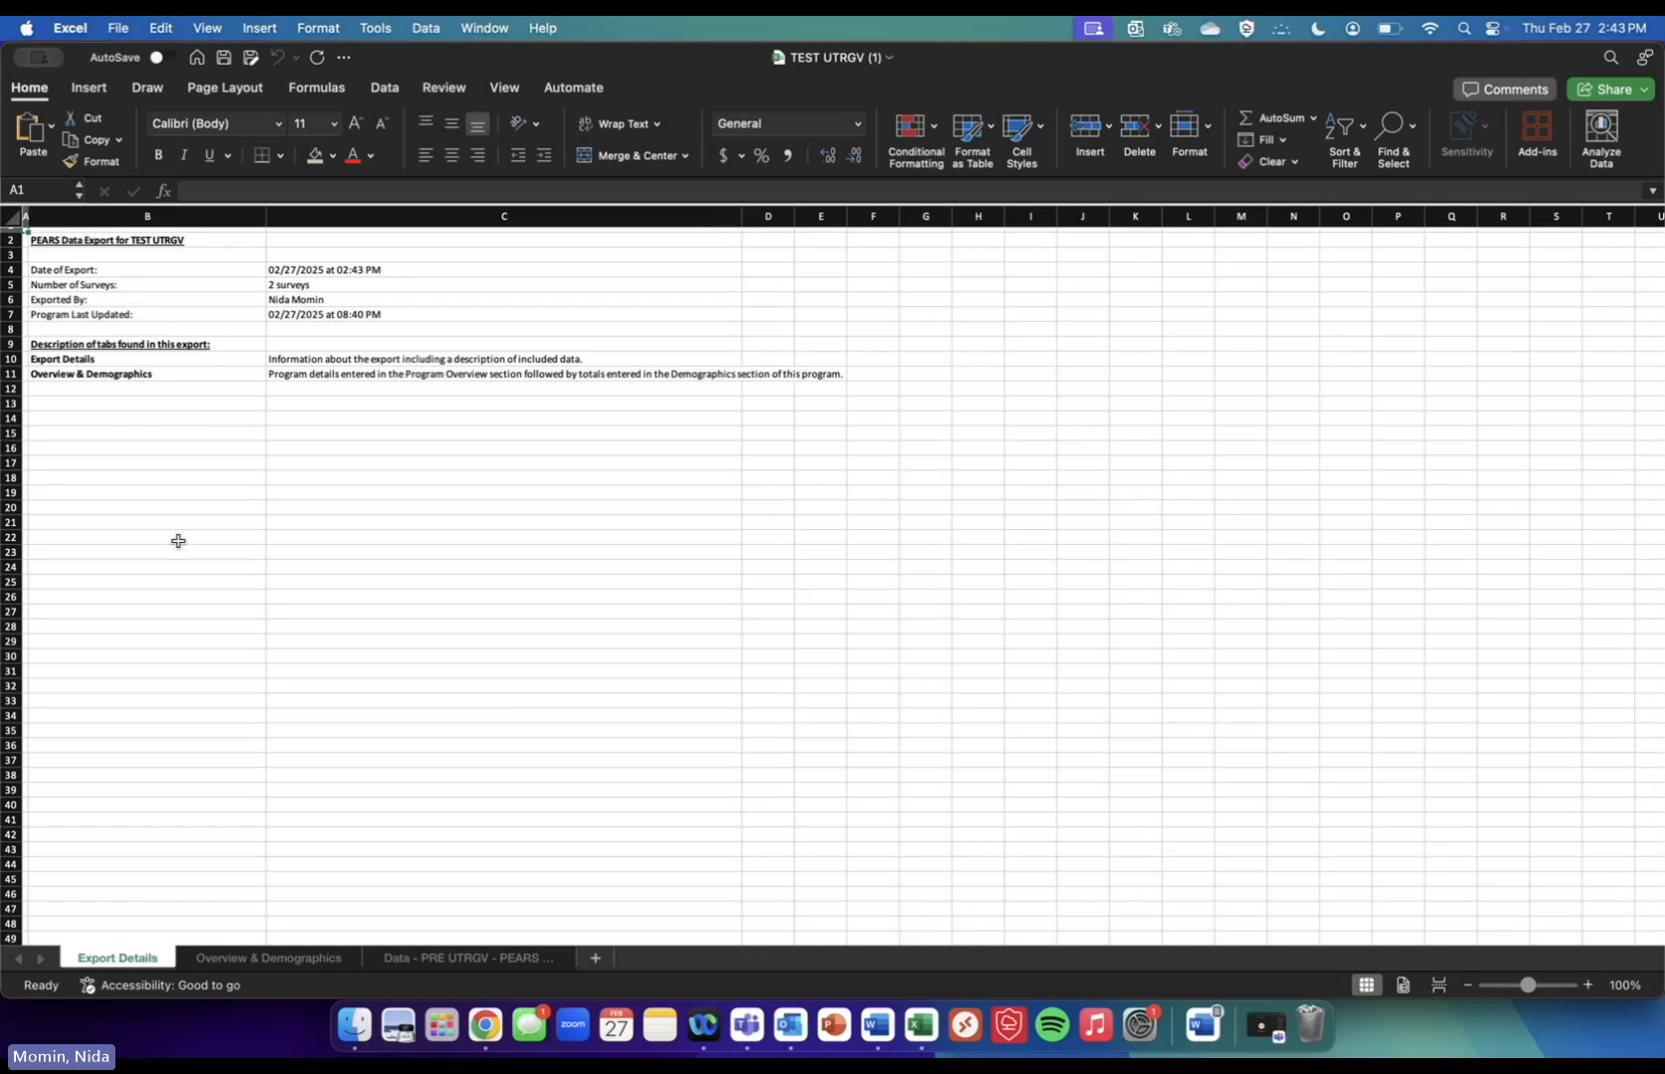
Review the Overview & Demographics and Data - PRE UTRGV sheets, then return to Chrome
click(265, 957)
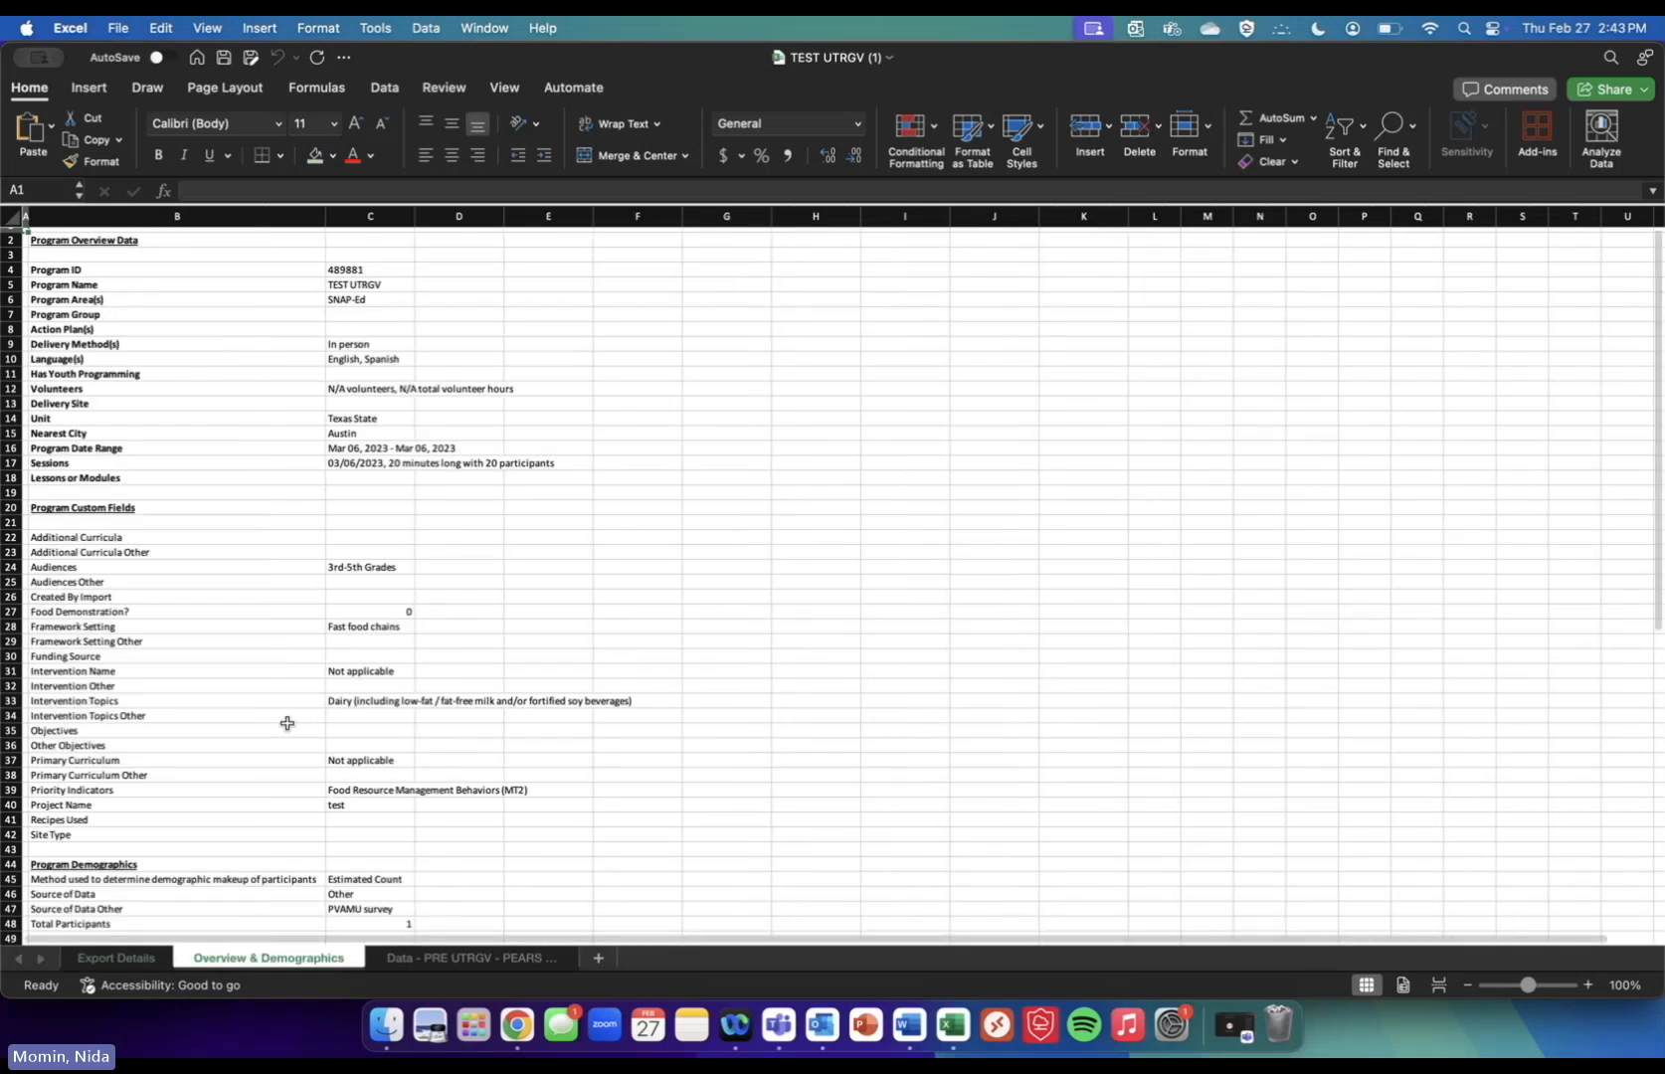
click(447, 959)
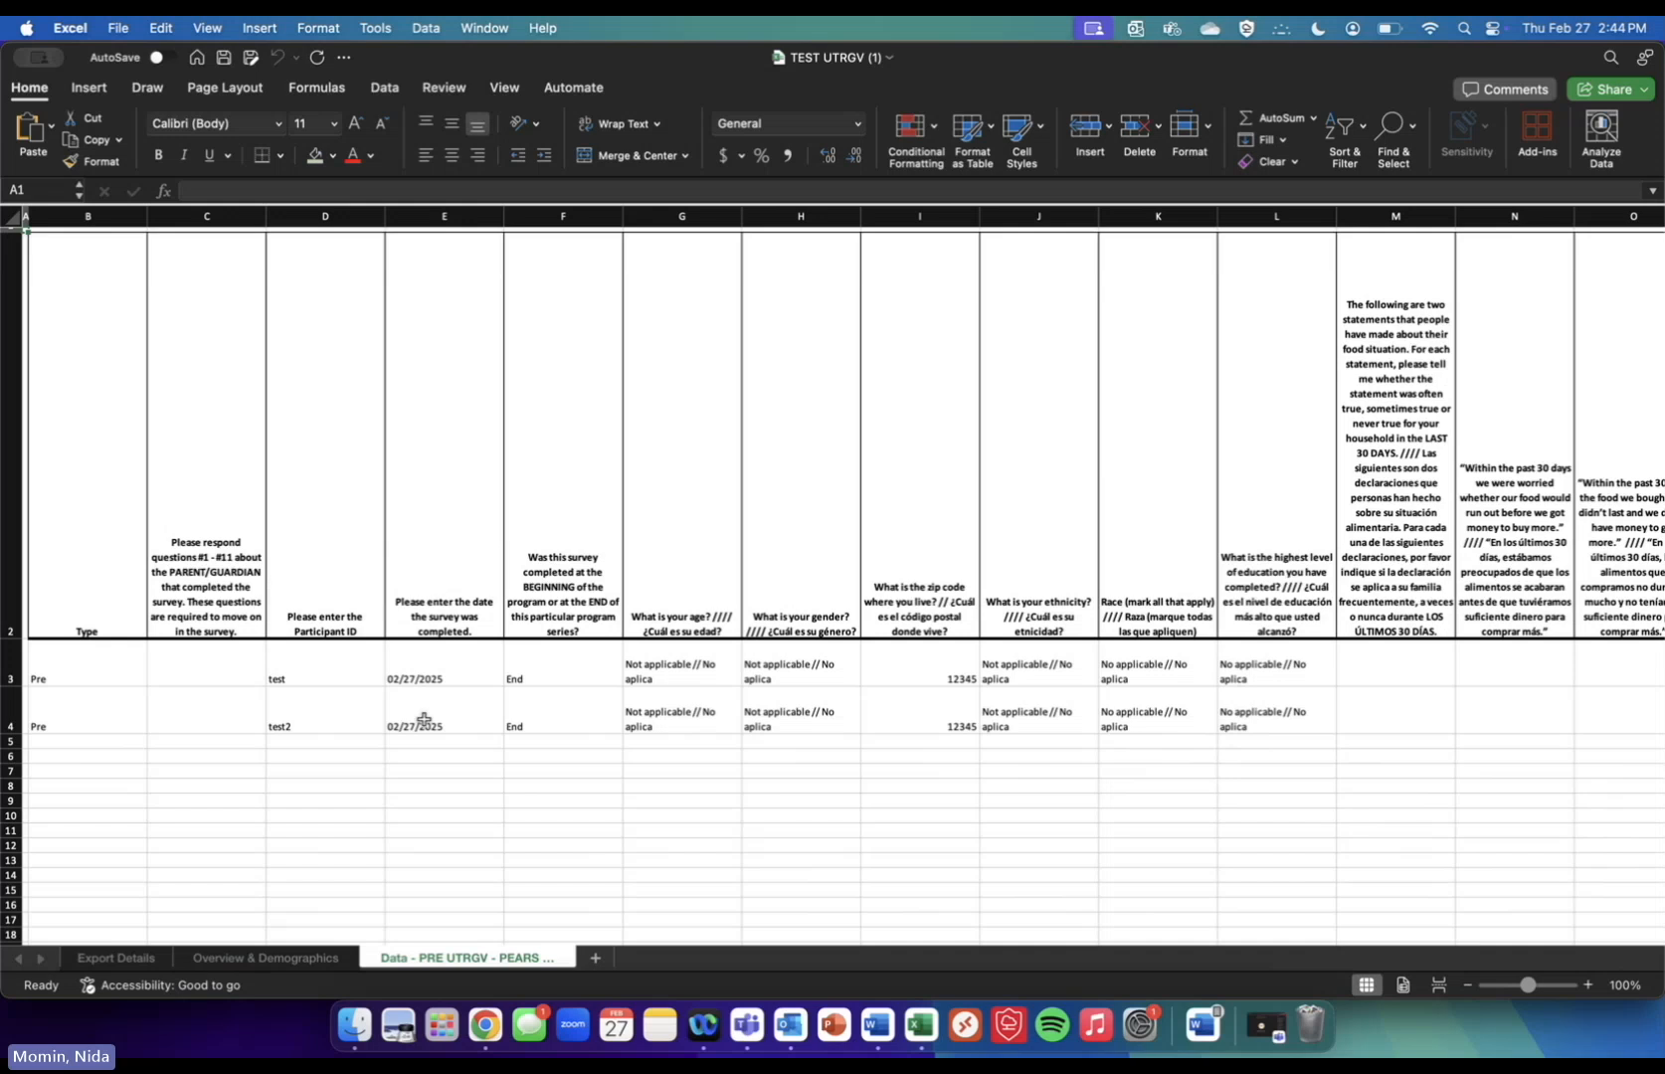
click(485, 1024)
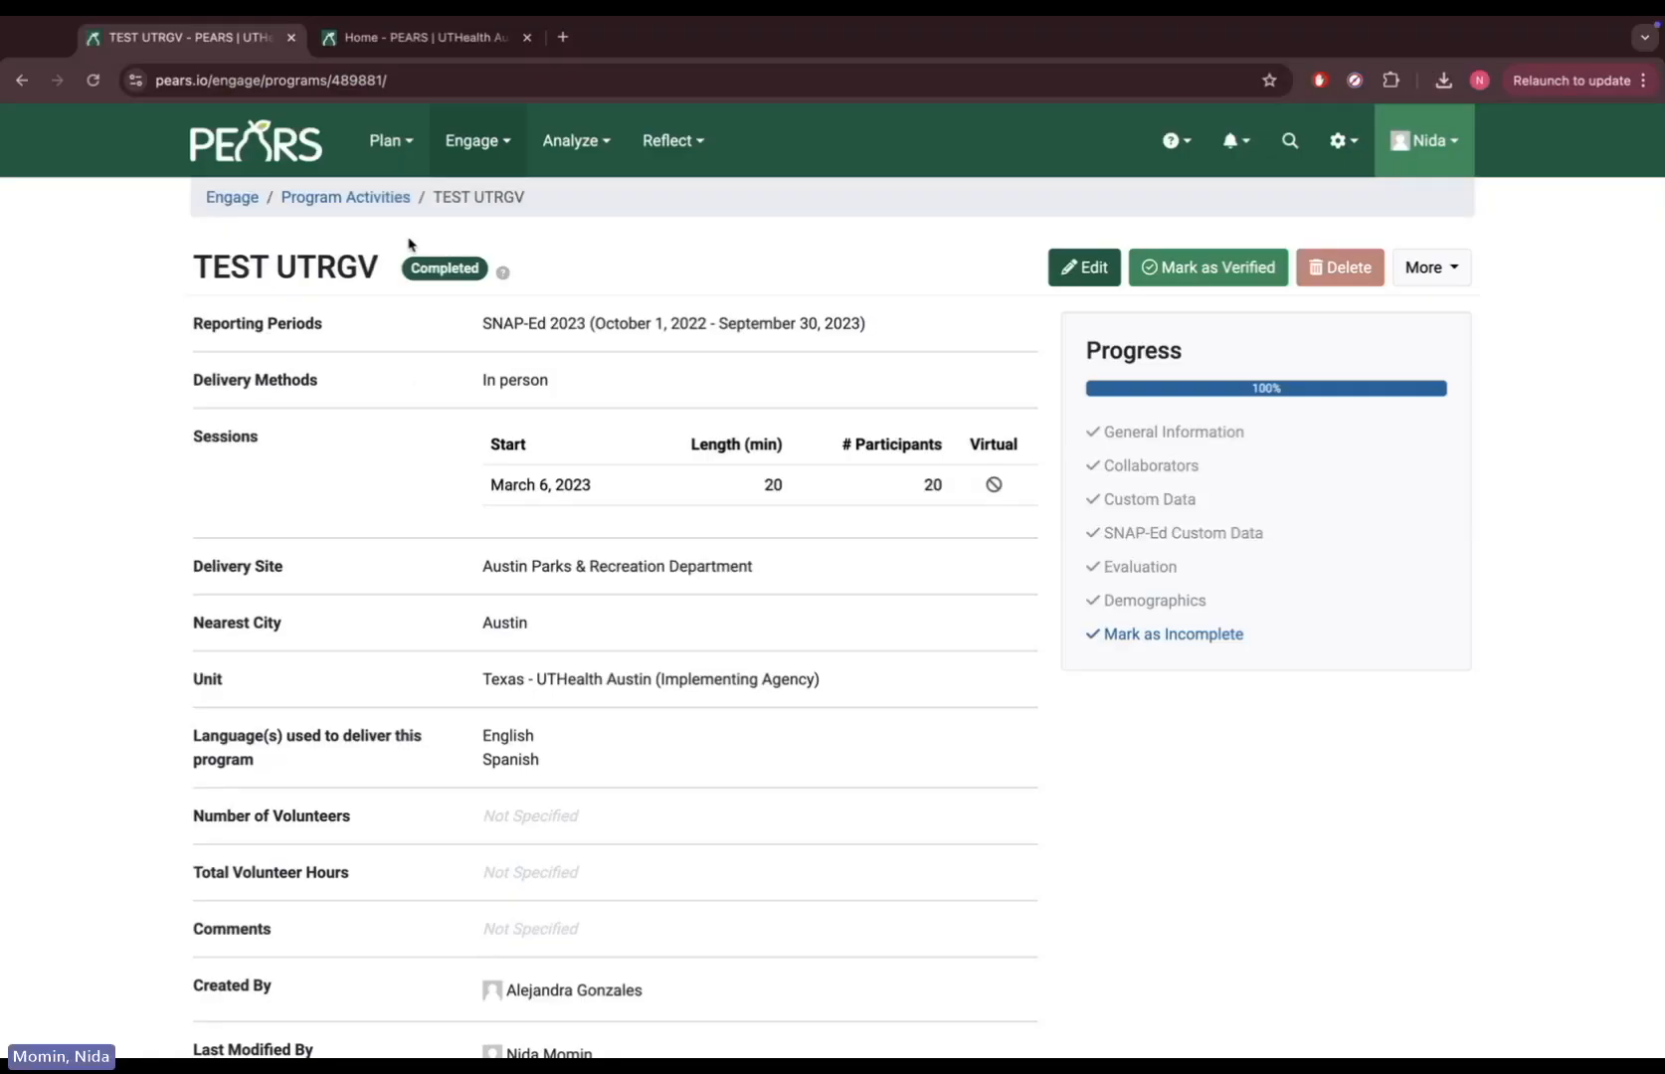
From the Home tab, go to Analyze > Responses By Survey and scroll the survey list
click(408, 37)
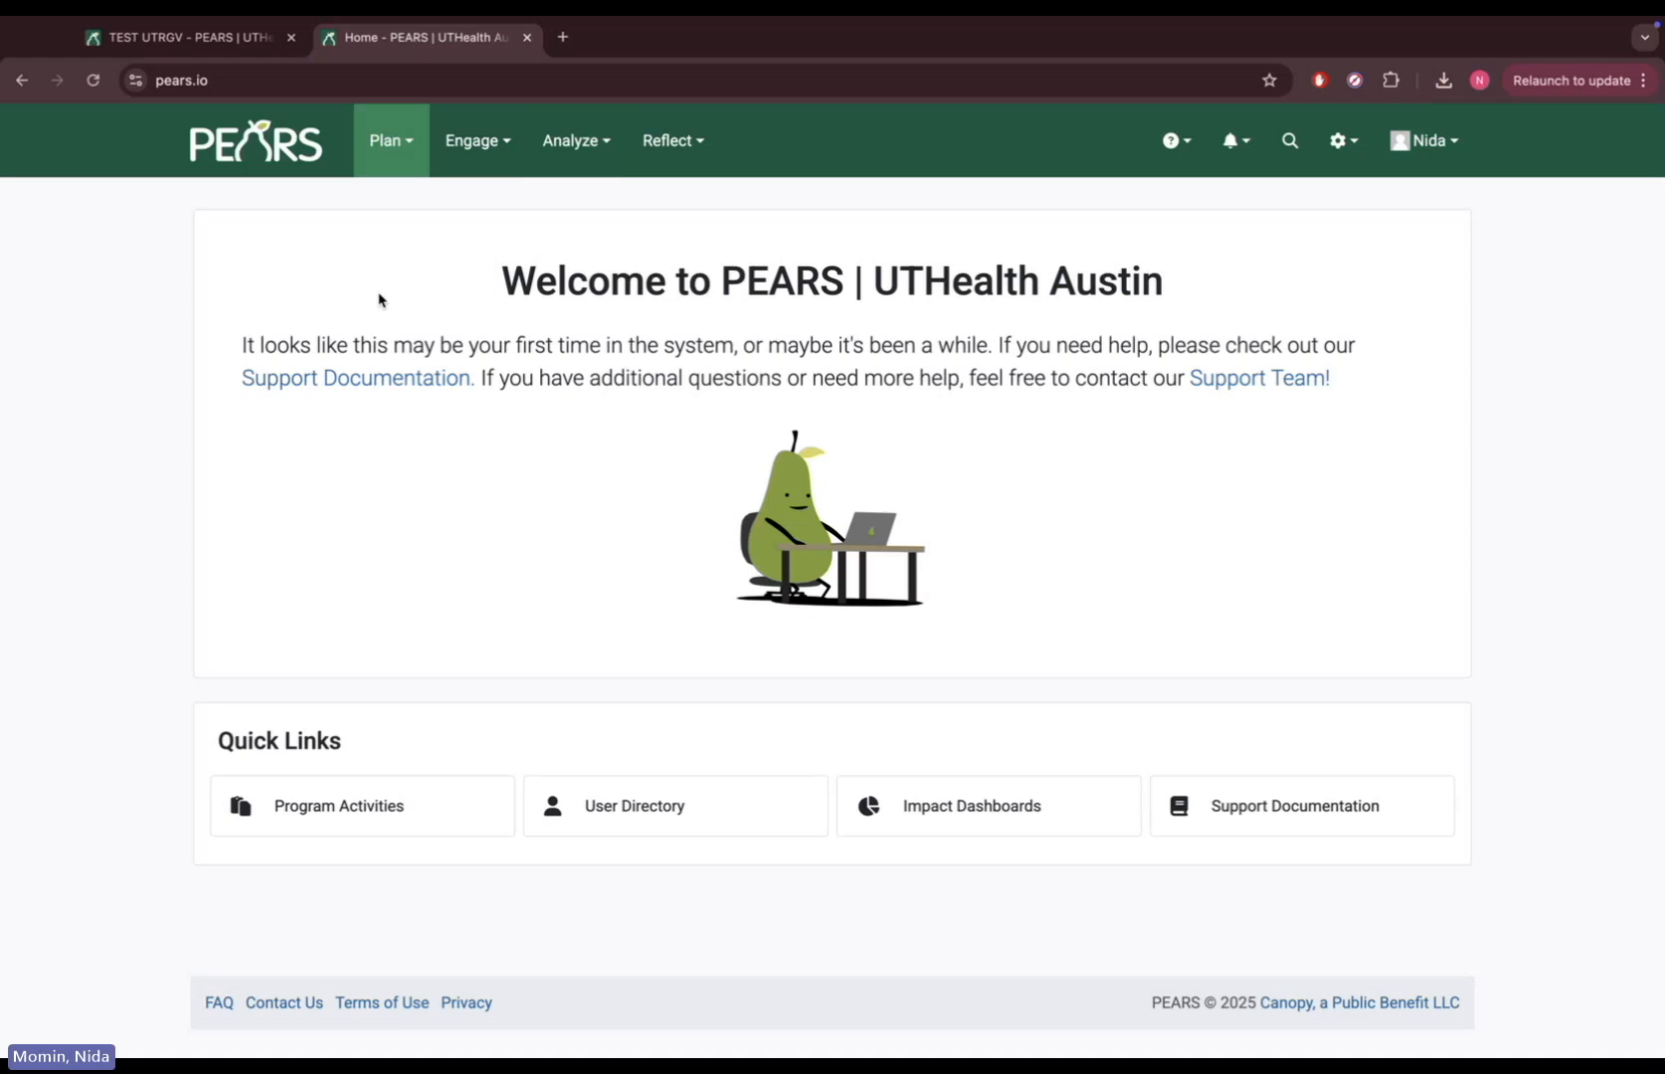
click(581, 144)
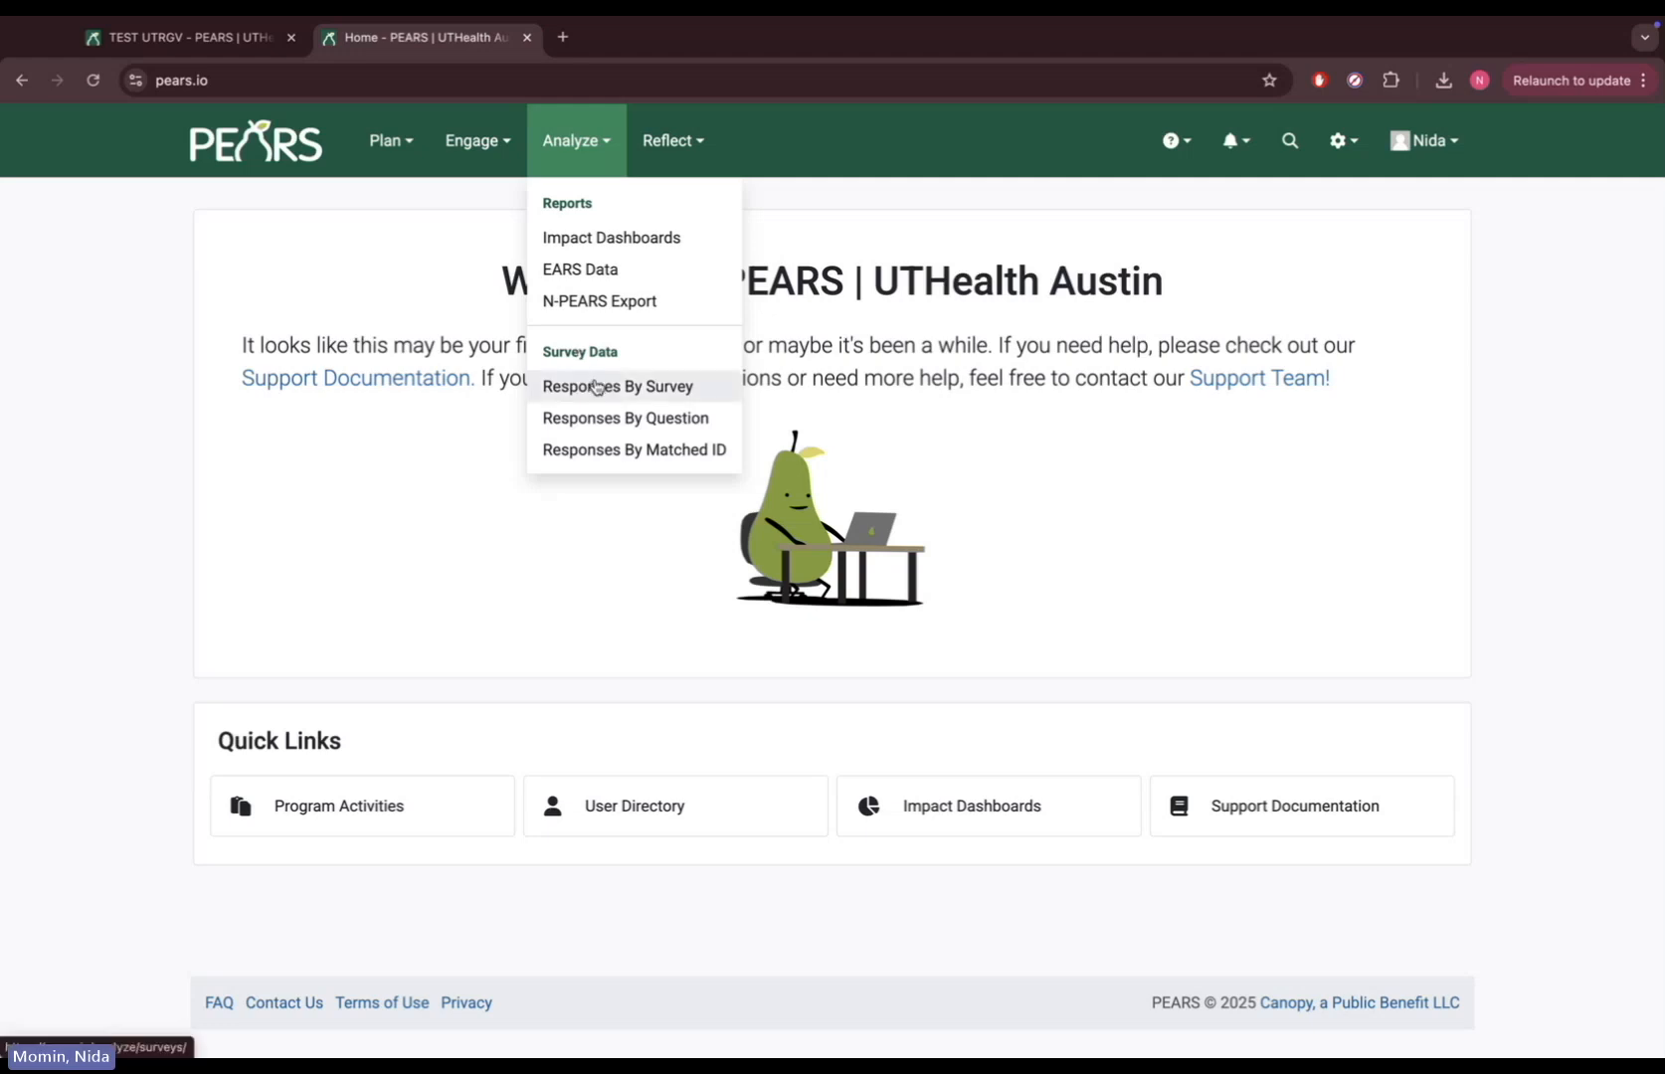
click(594, 387)
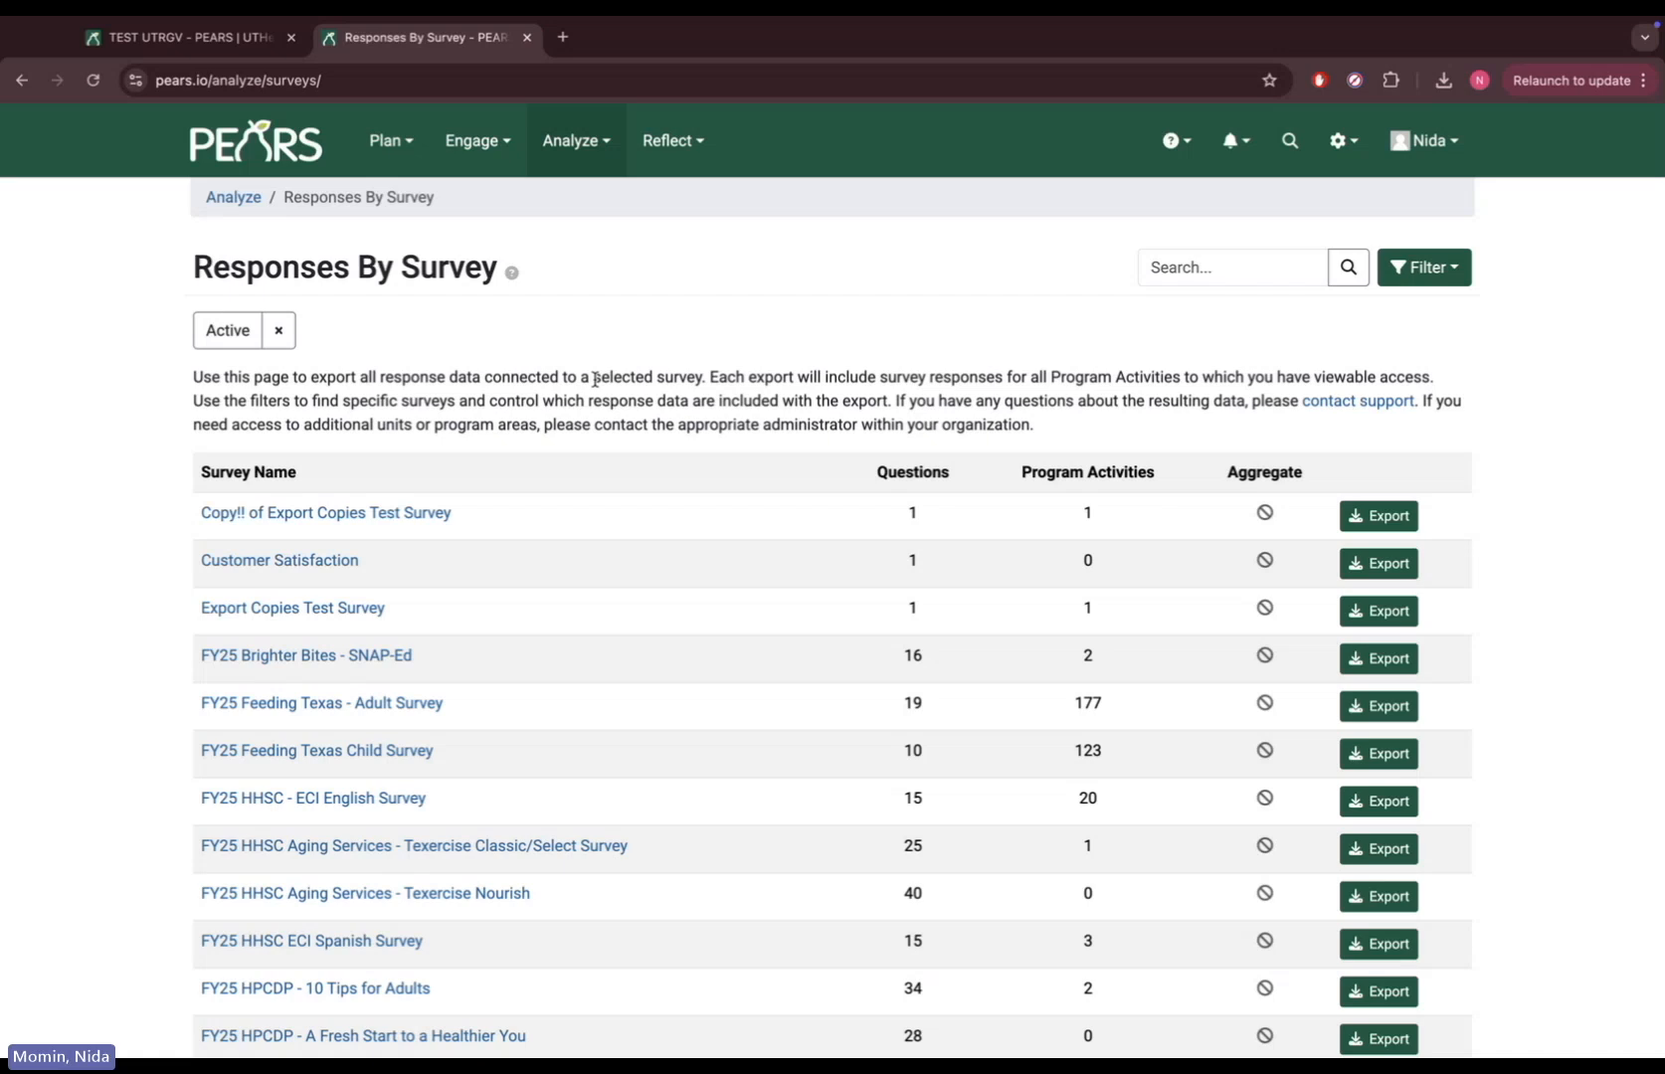
scroll(579, 472, down, 6)
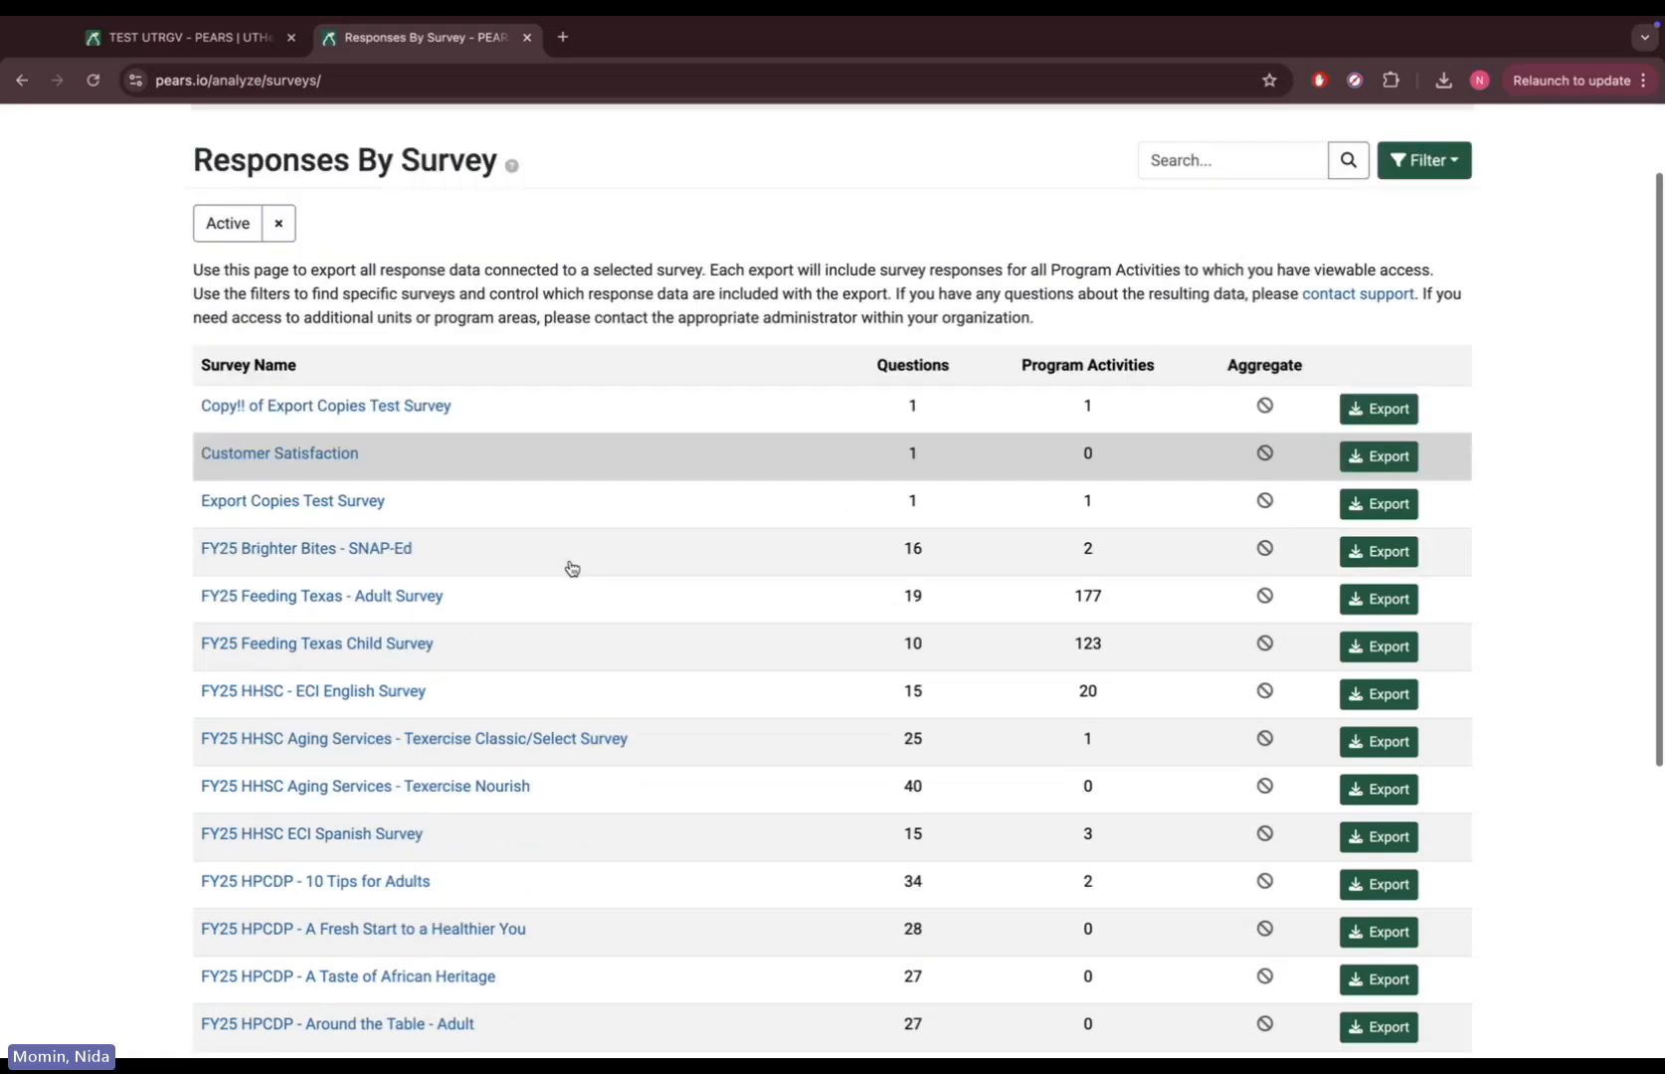
On page 4, export PEARS_TestSurvey_2023 as Individual Responses with Code Values and Include Copied Surveys
click(344, 911)
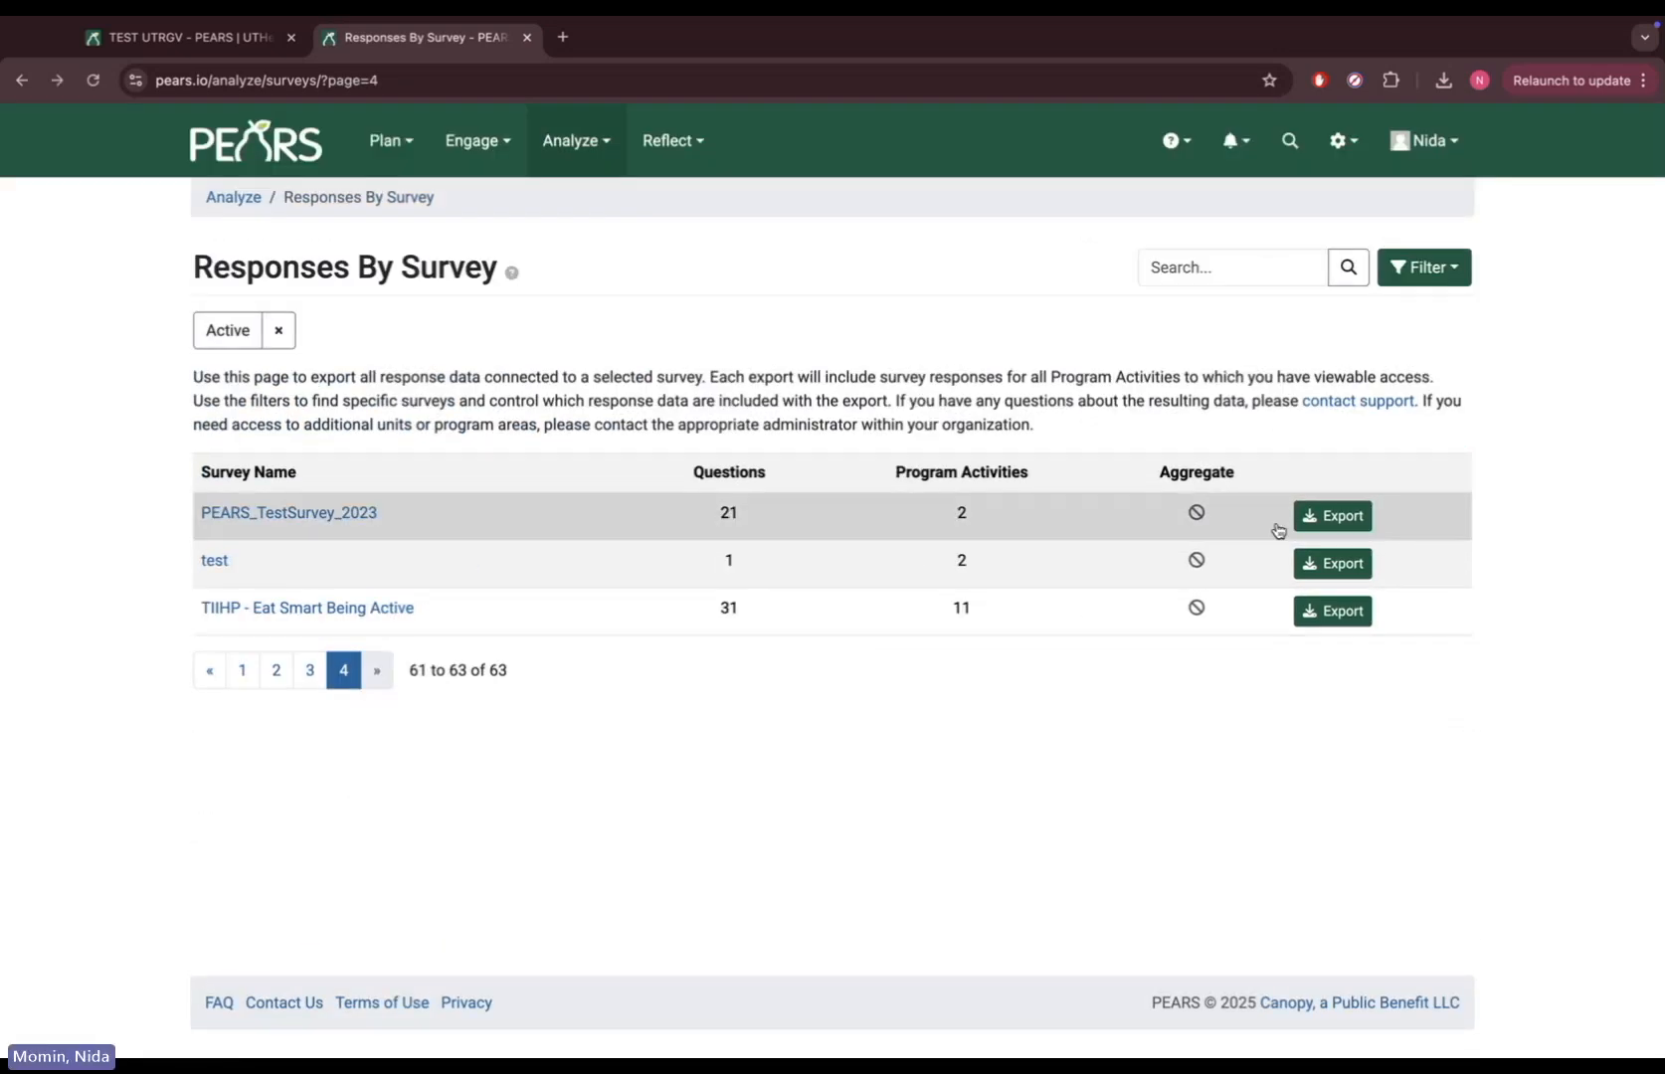
click(1343, 527)
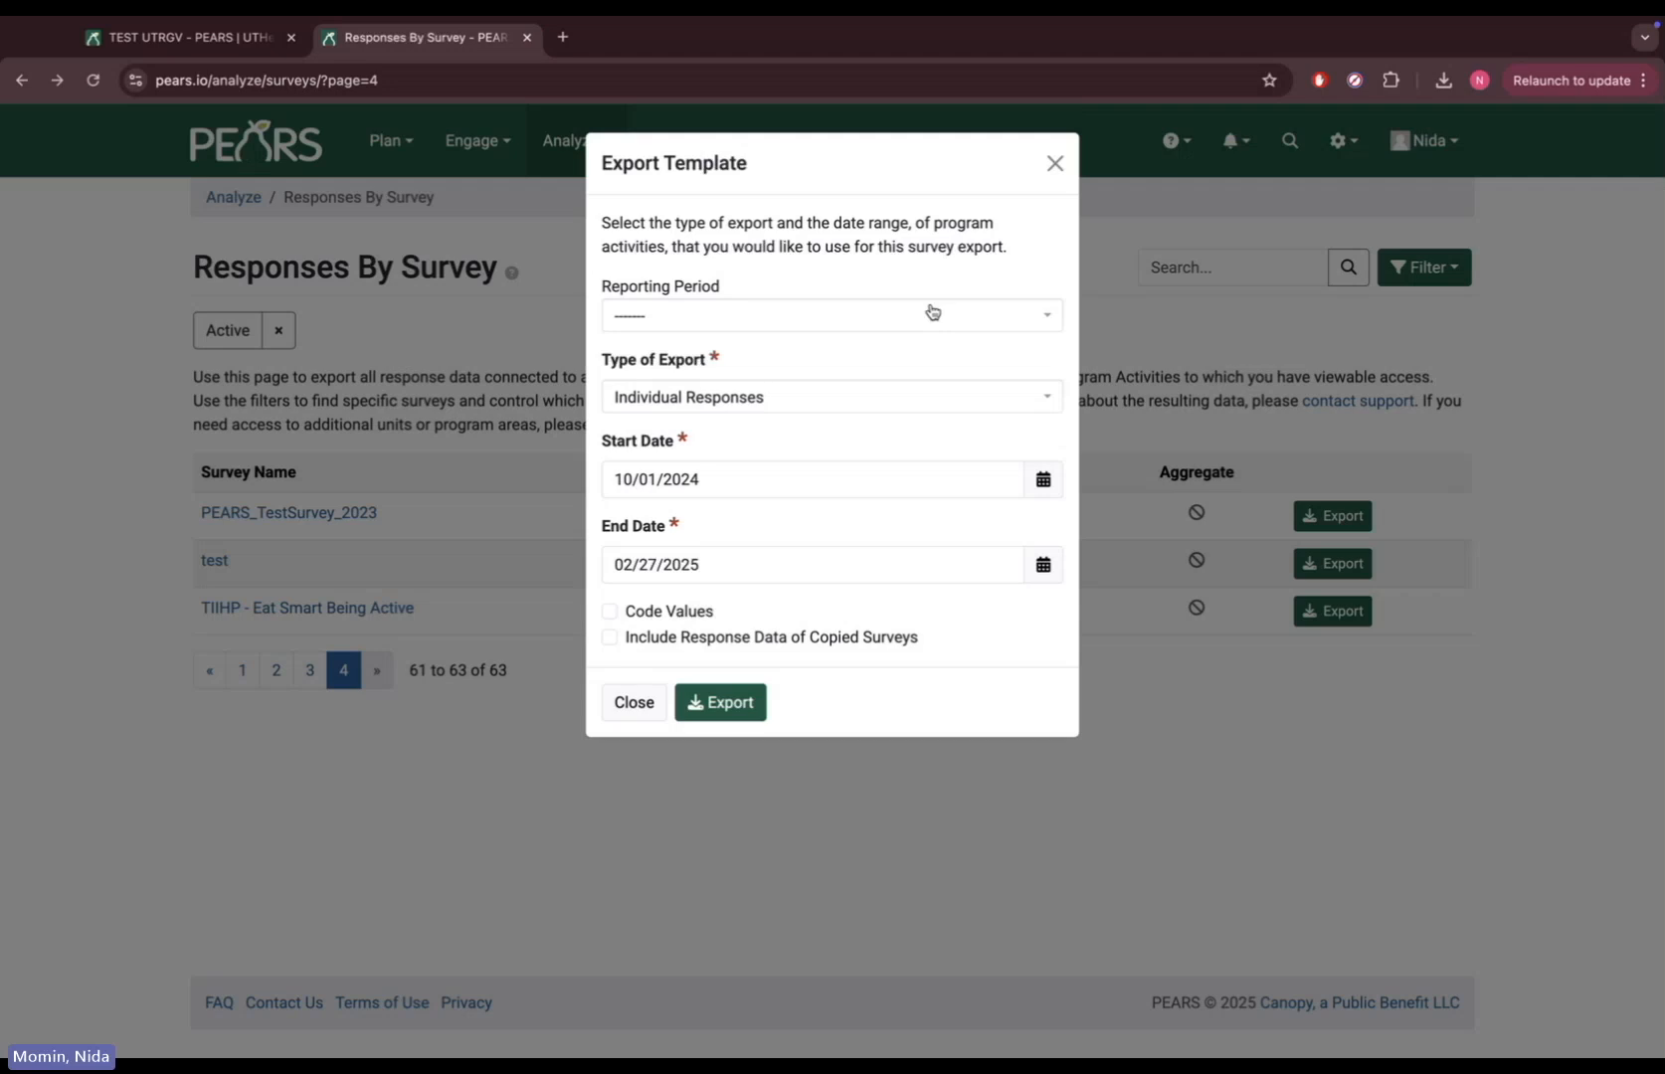
click(902, 402)
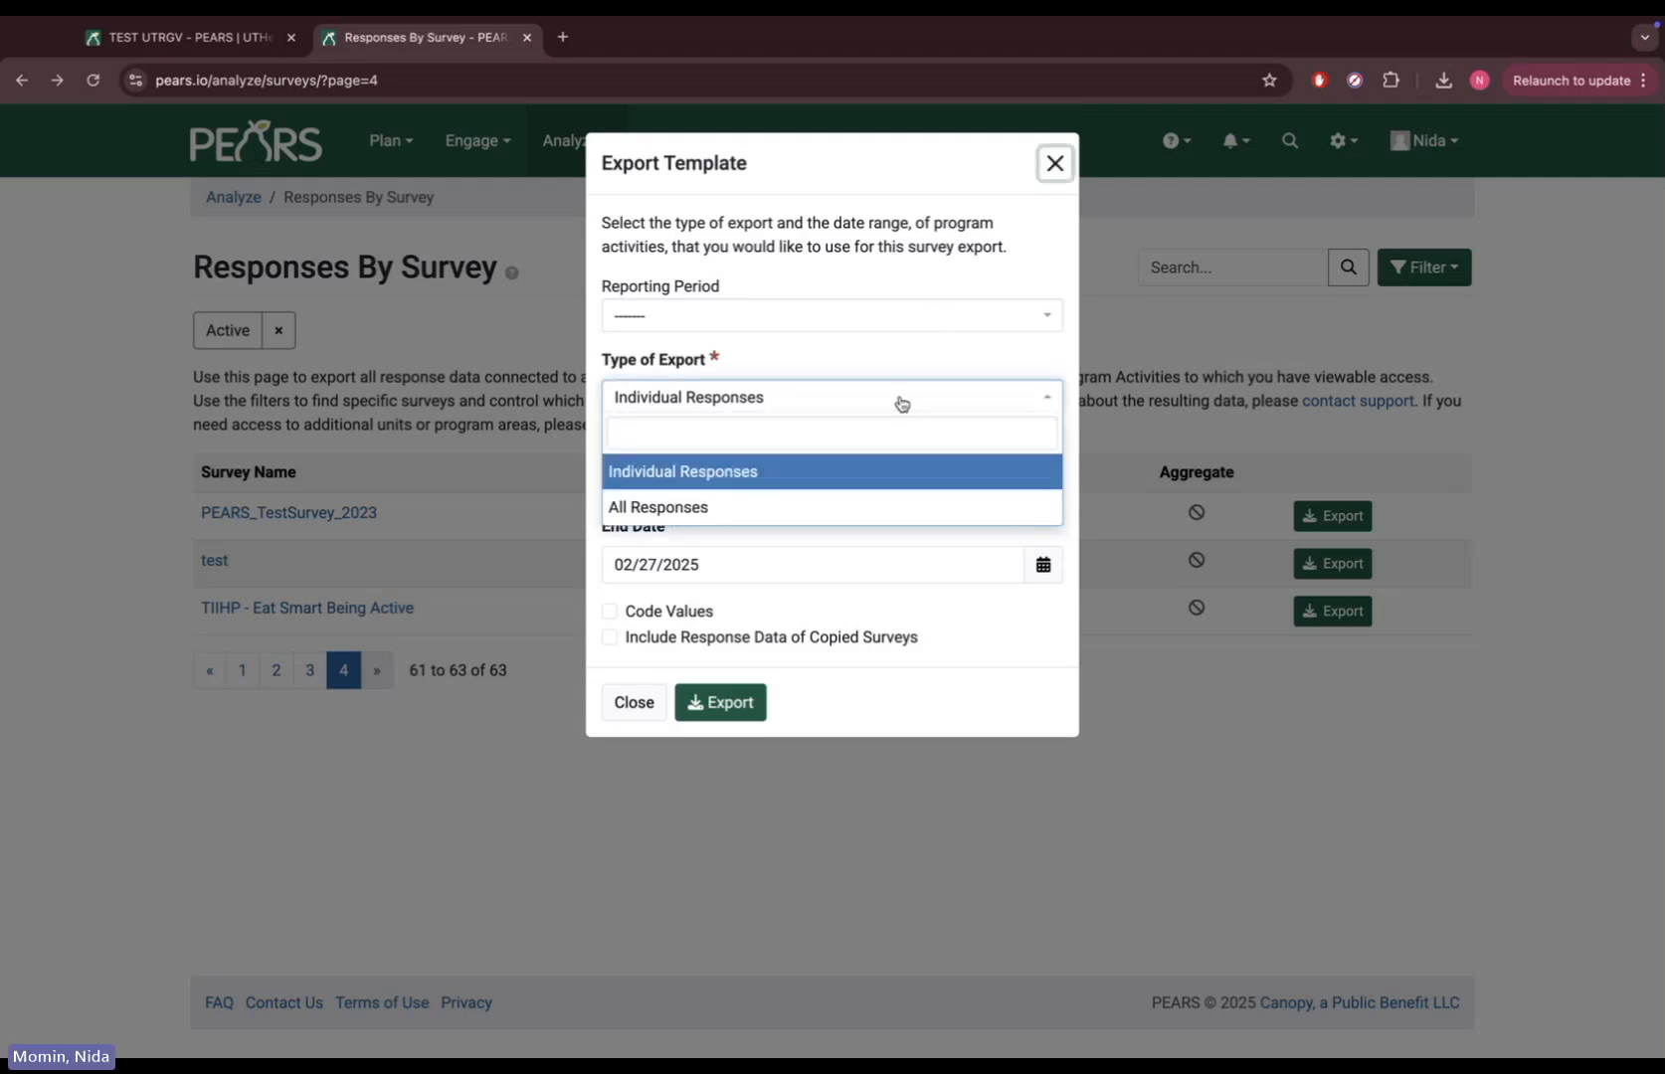
click(862, 475)
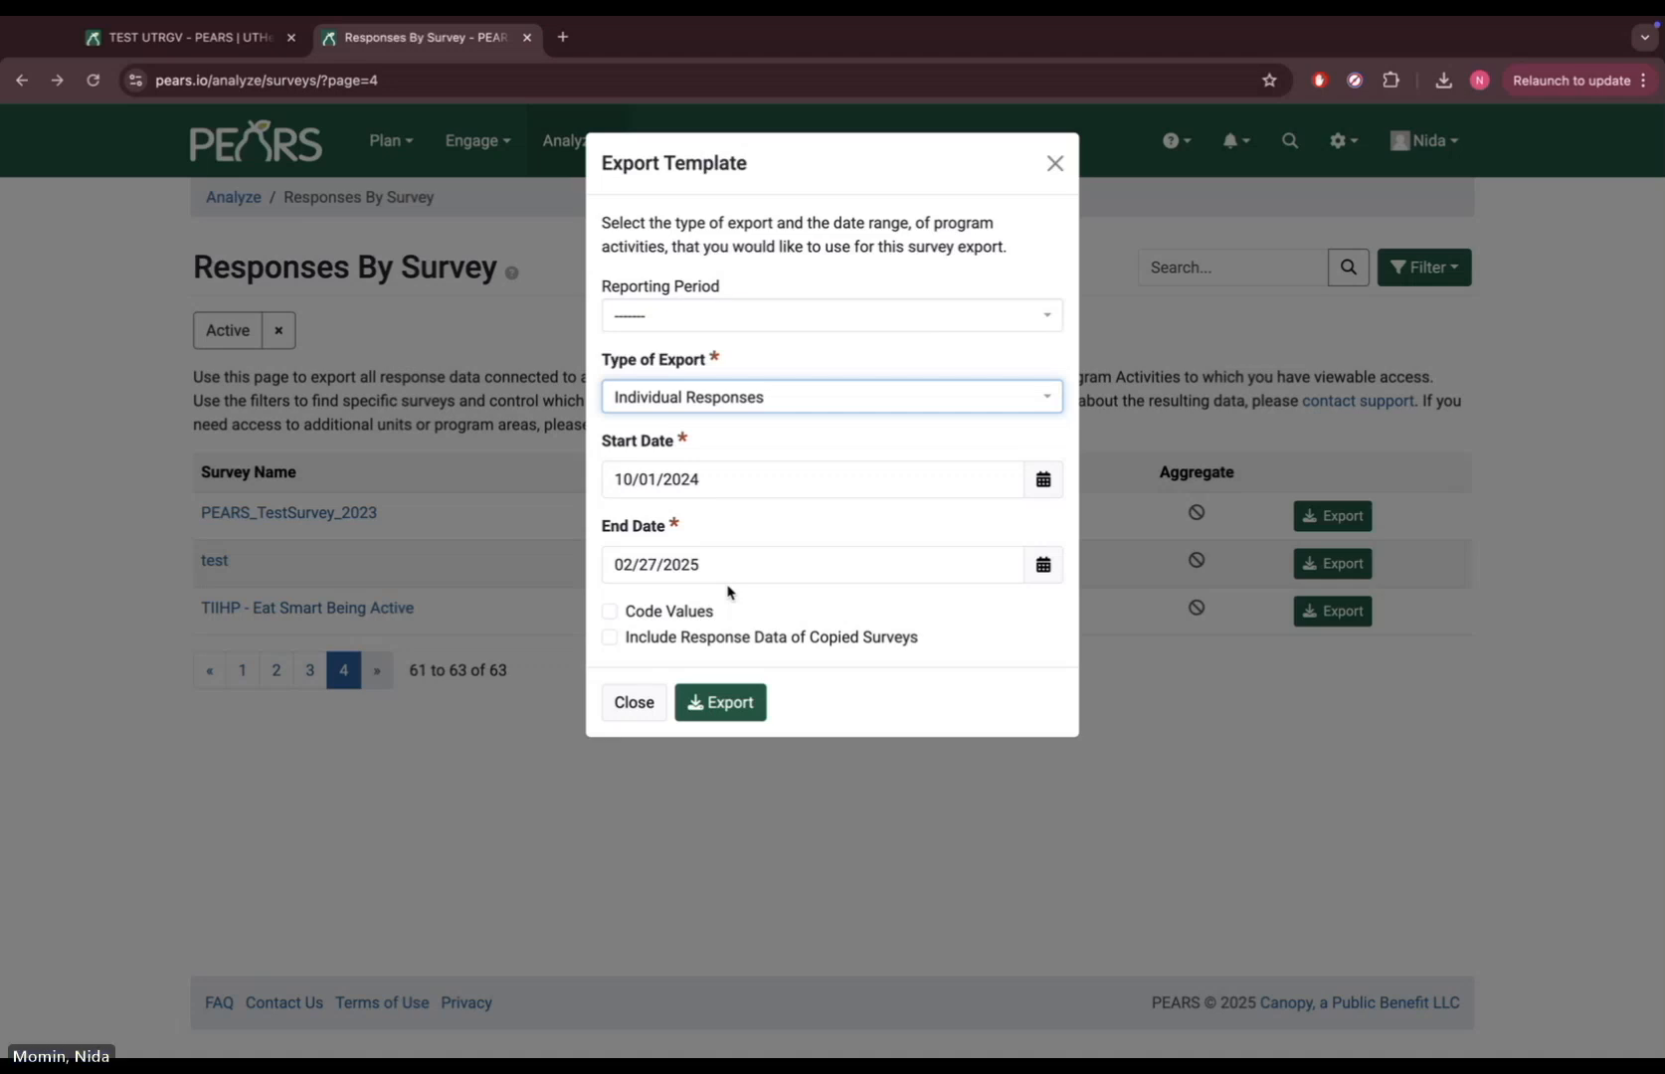
click(610, 611)
click(609, 639)
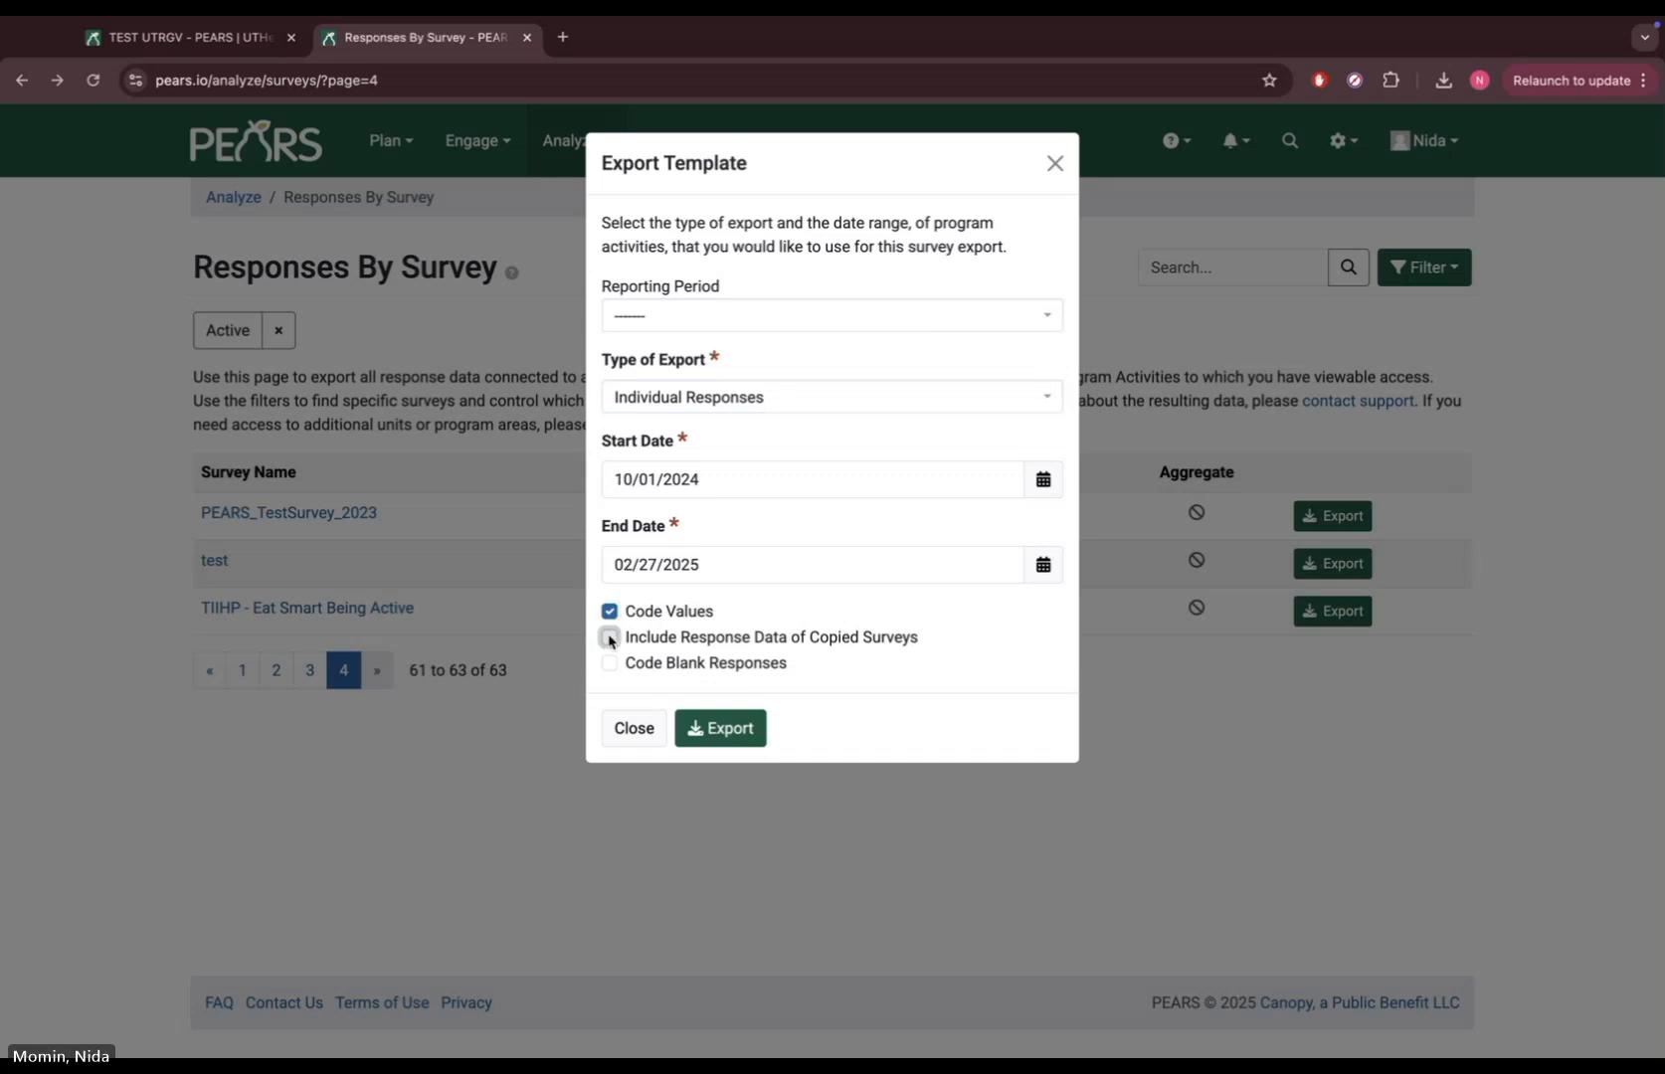
click(714, 728)
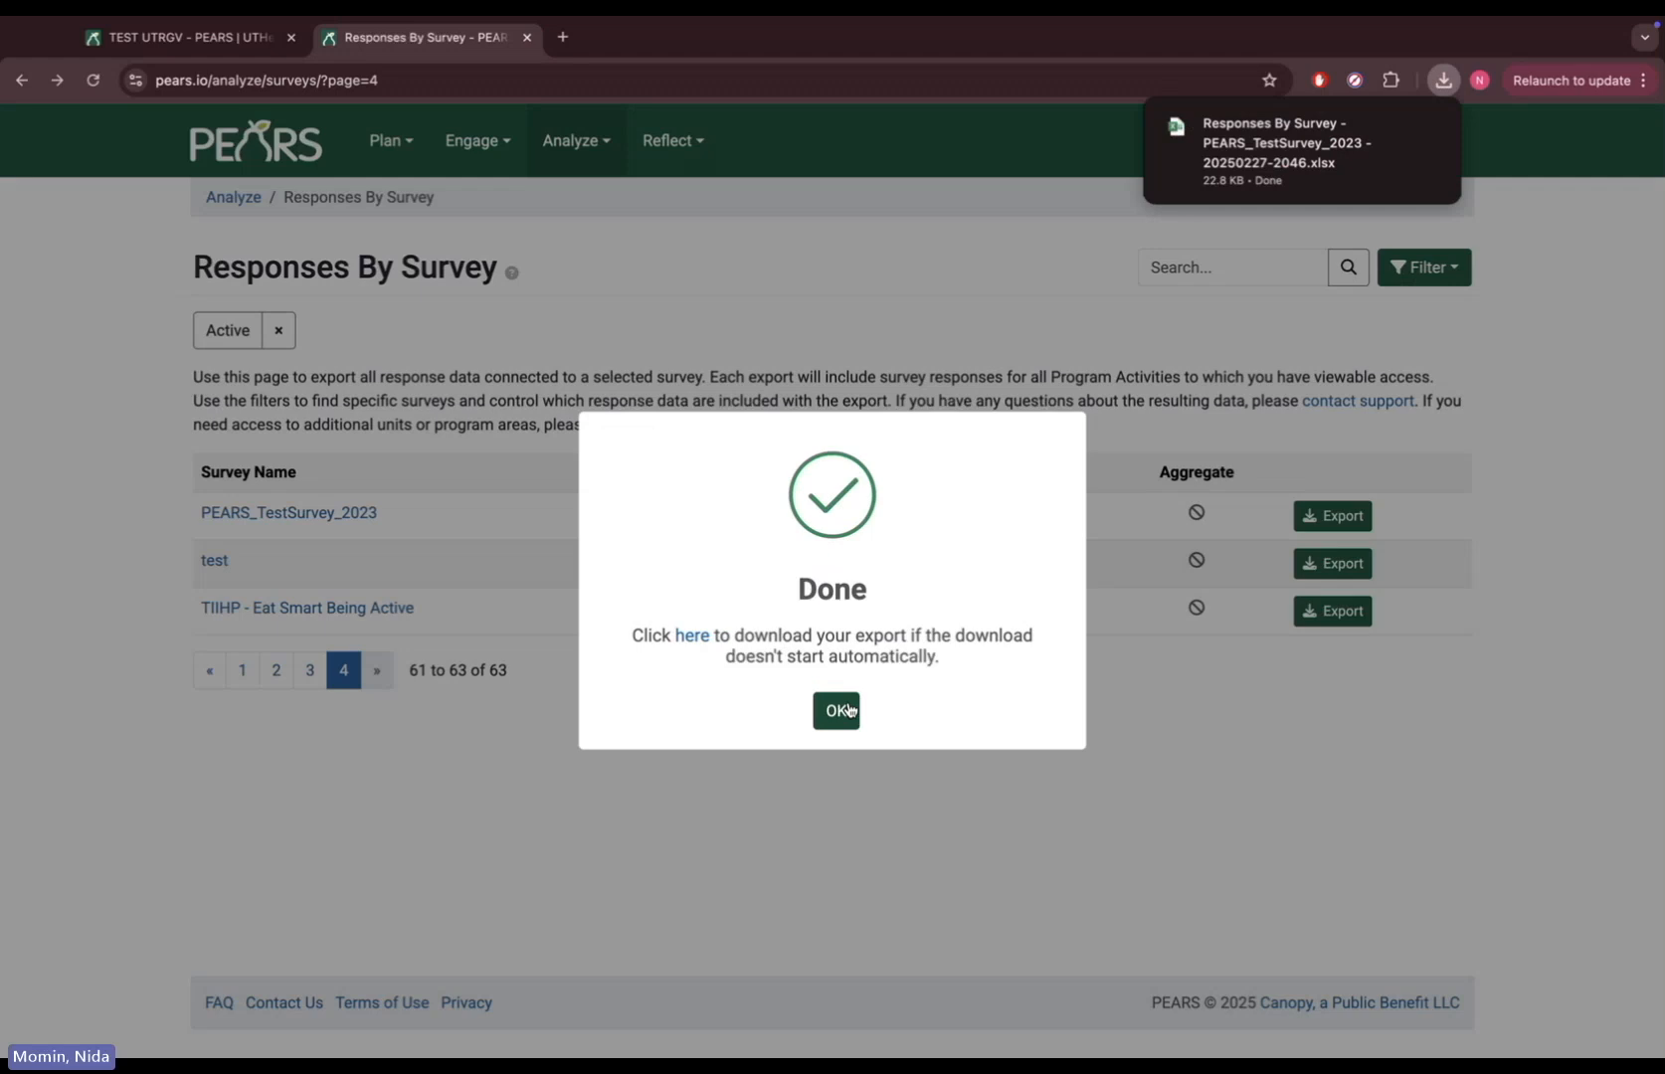
Dismiss the Done notice and open the downloaded Responses By Survey .xlsx from Downloads
click(847, 712)
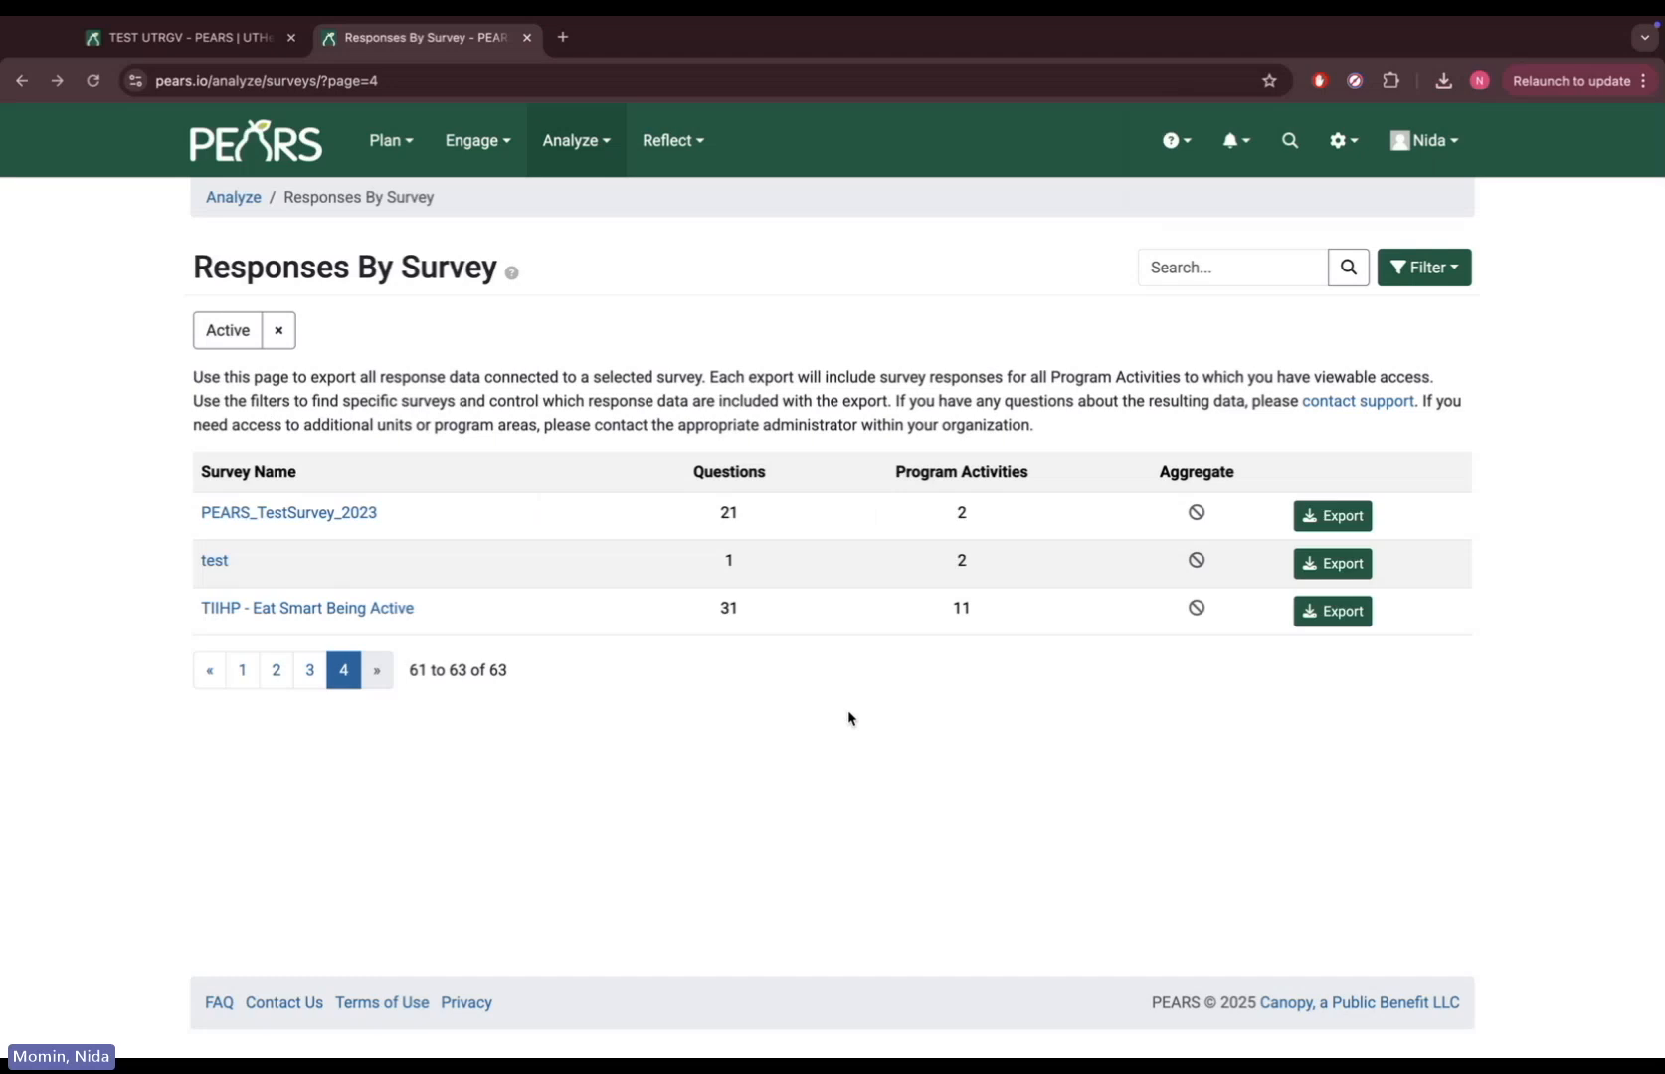
click(1441, 81)
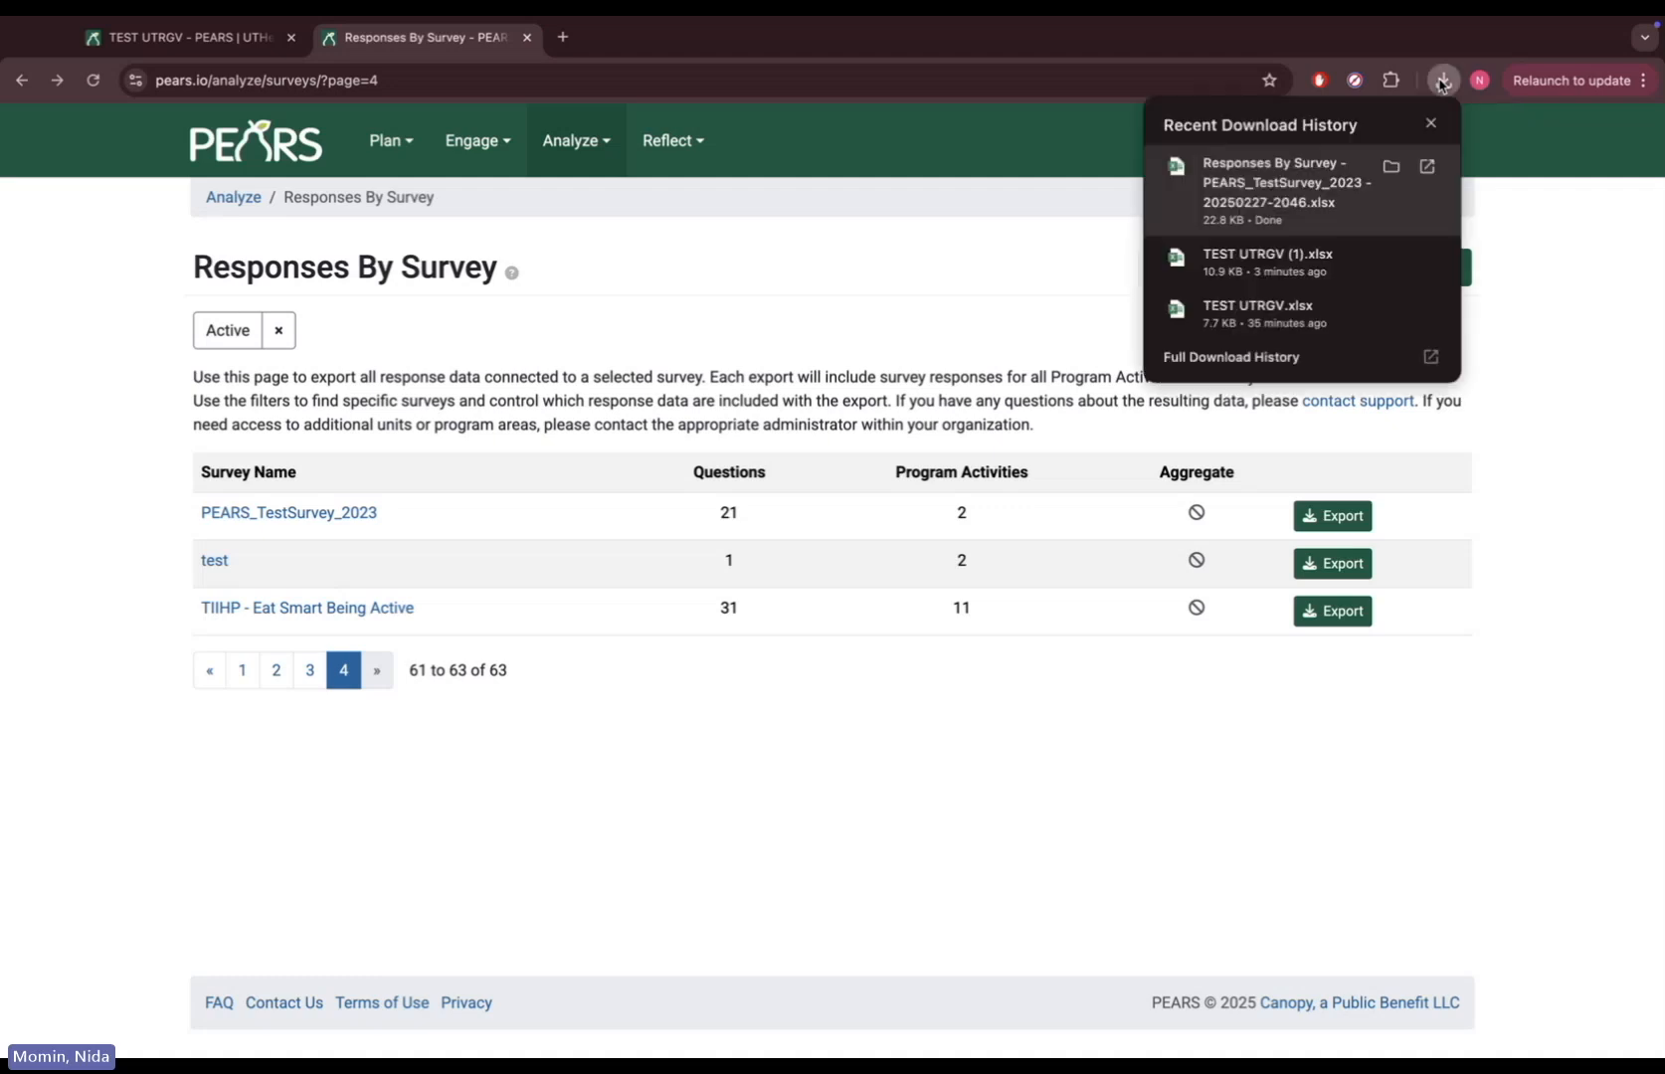
click(1309, 203)
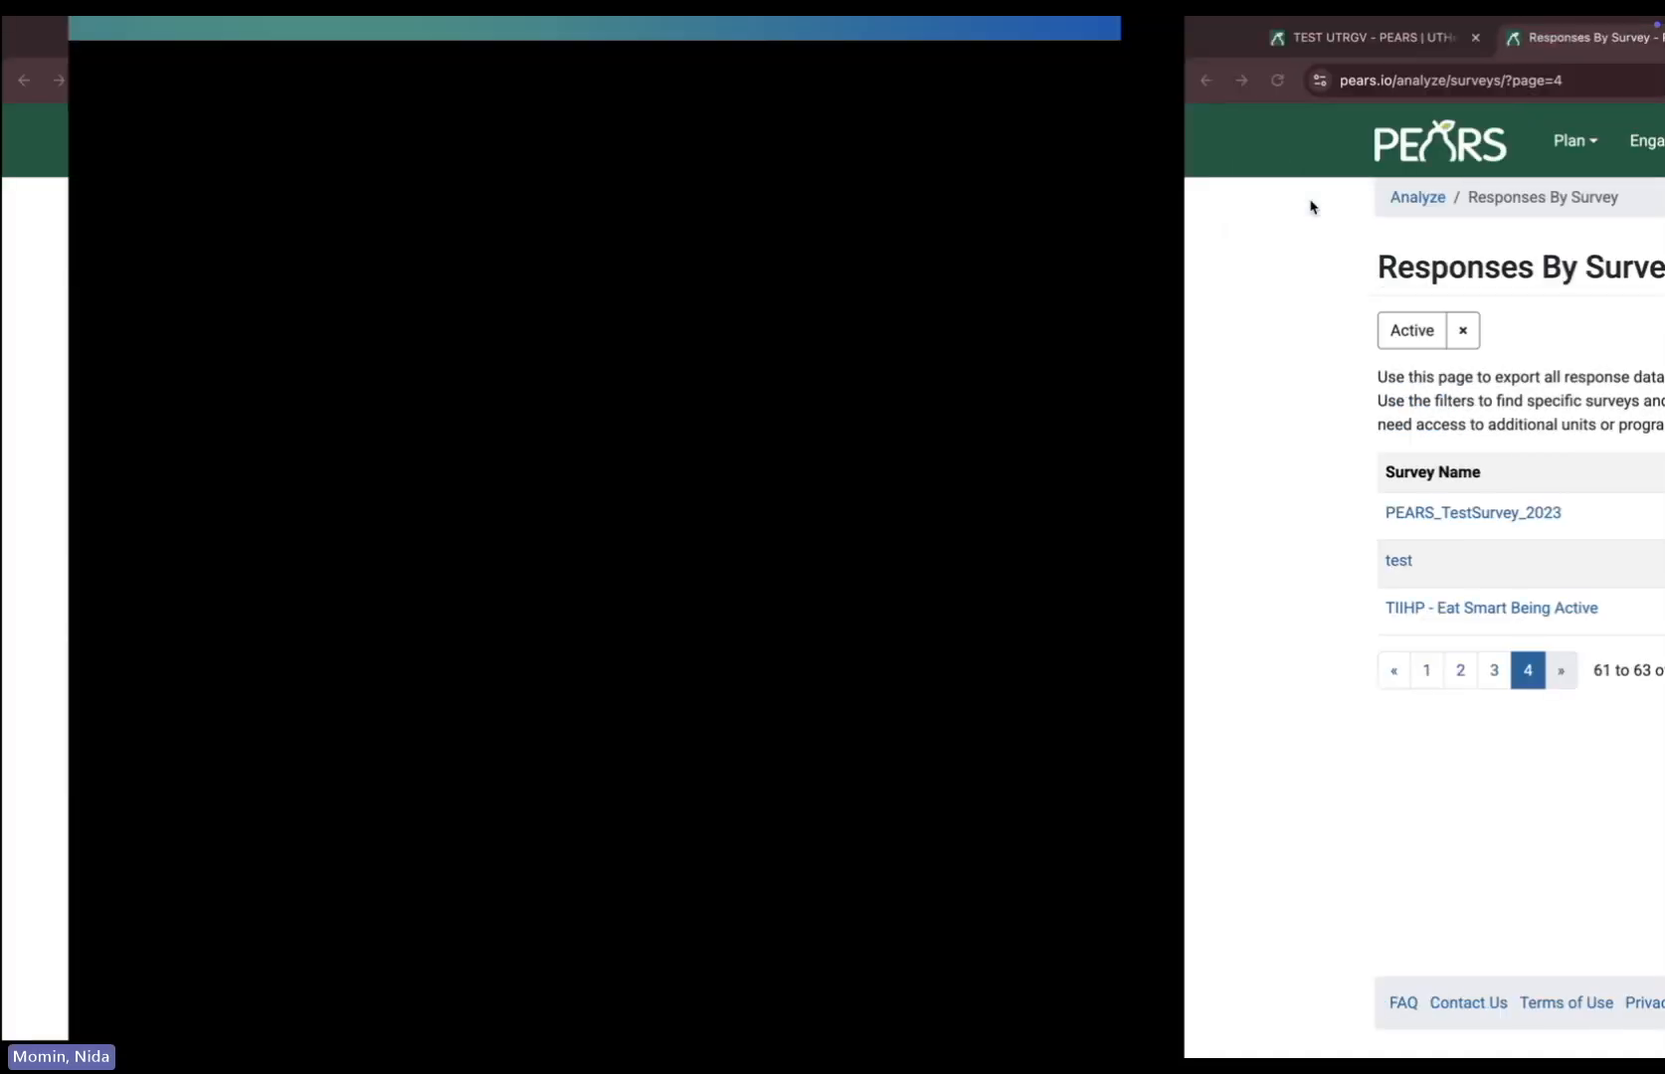